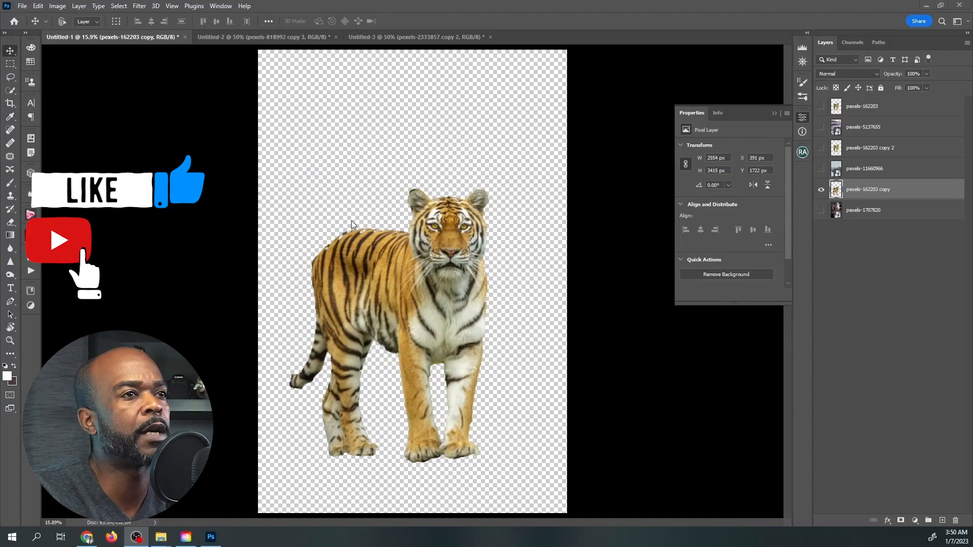
# Look through the tiger, woman and ice cream cone cut-out documents, ending on the tiger document.
pyautogui.click(266, 39)
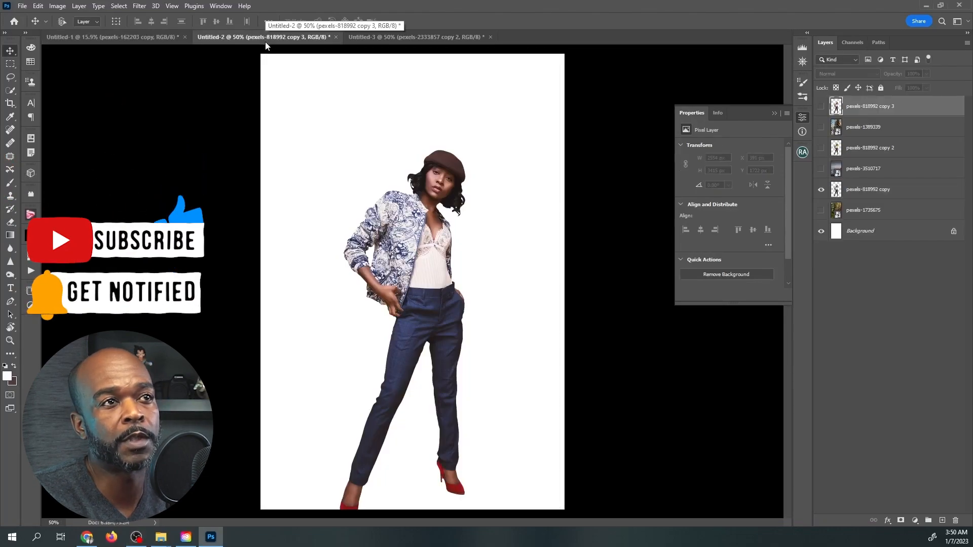
pyautogui.click(366, 37)
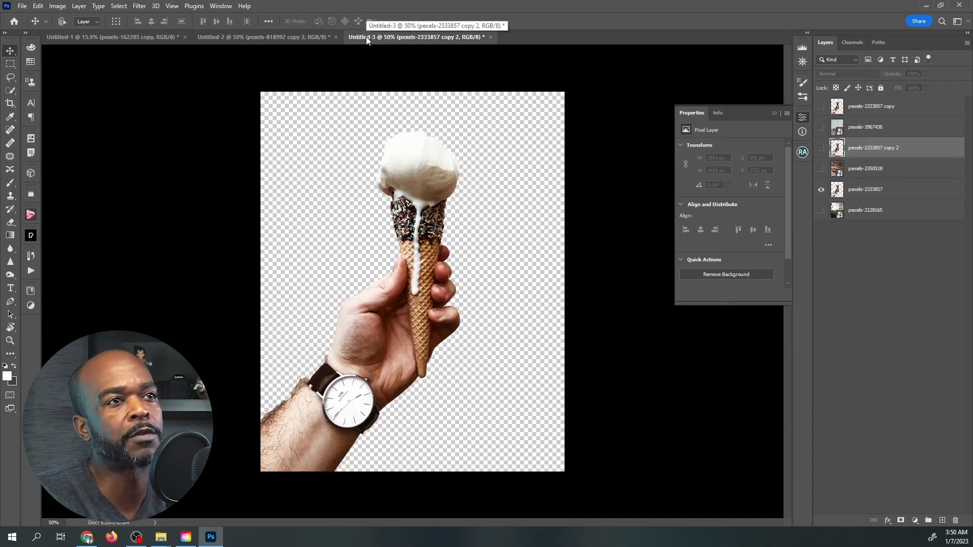
pyautogui.click(280, 39)
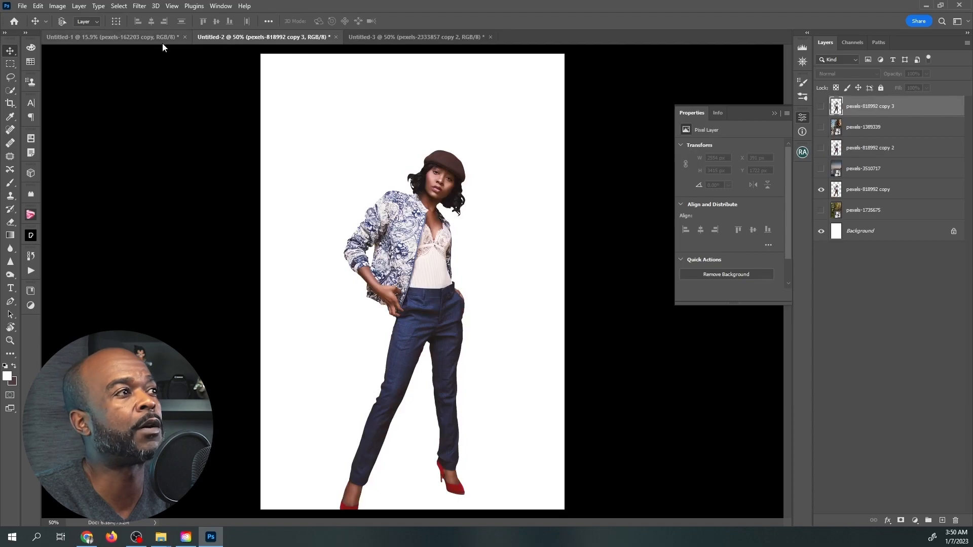
pyautogui.click(162, 42)
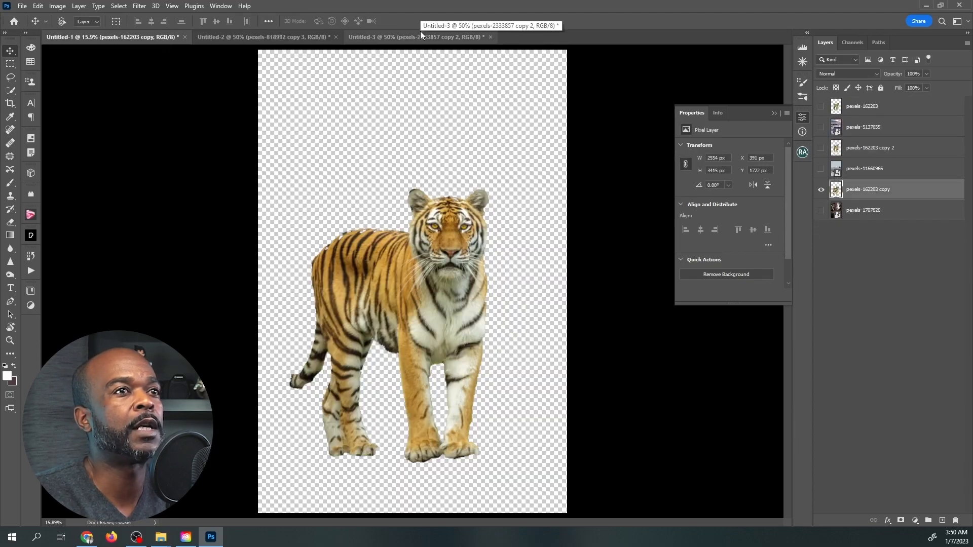
pyautogui.click(421, 34)
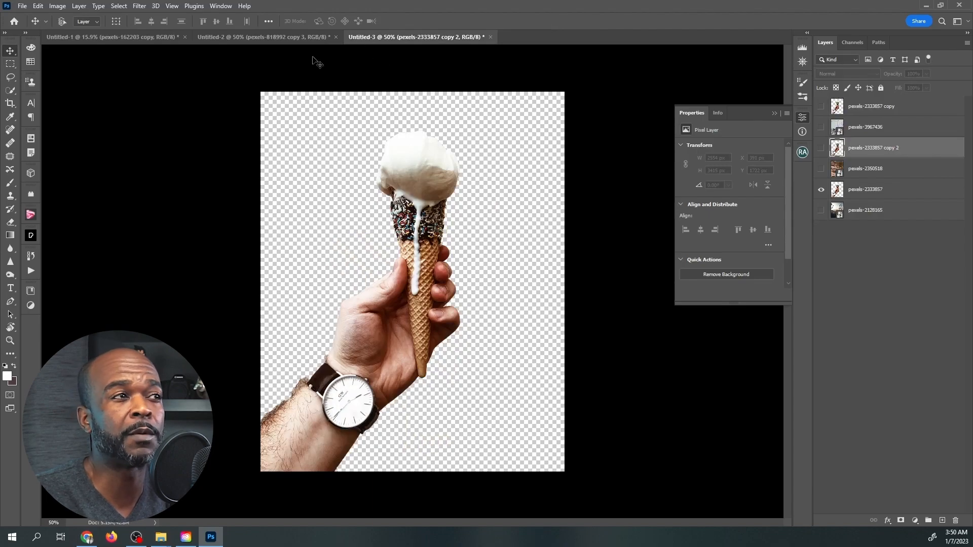
pyautogui.click(278, 36)
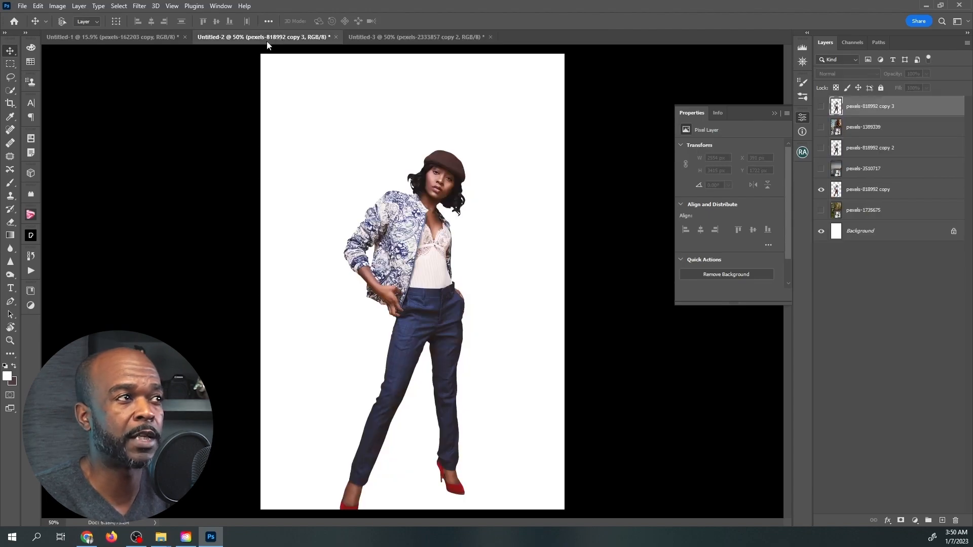
pyautogui.click(150, 35)
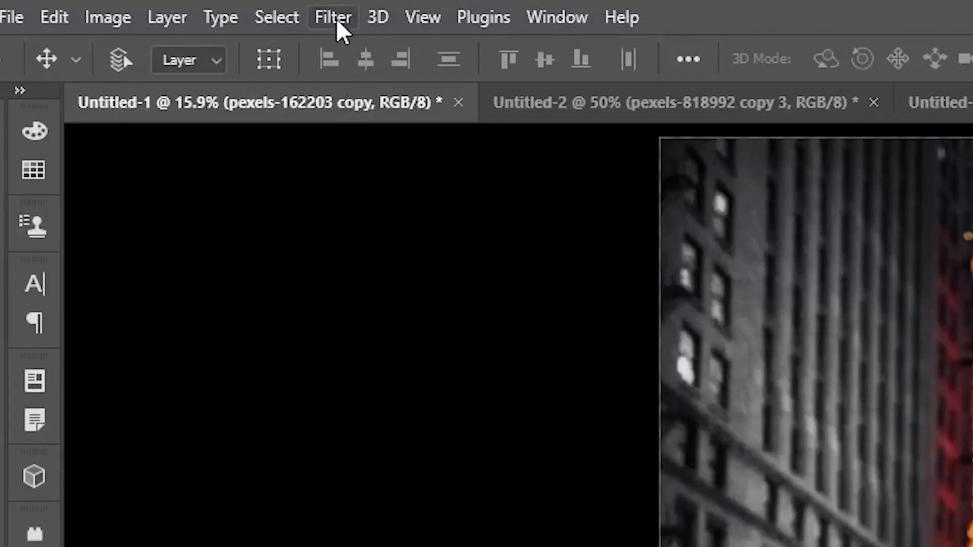
# Enable the Harmonization neural filter on the tiger layer with the street layer pexels-1707820 as the reference image.
pyautogui.click(334, 20)
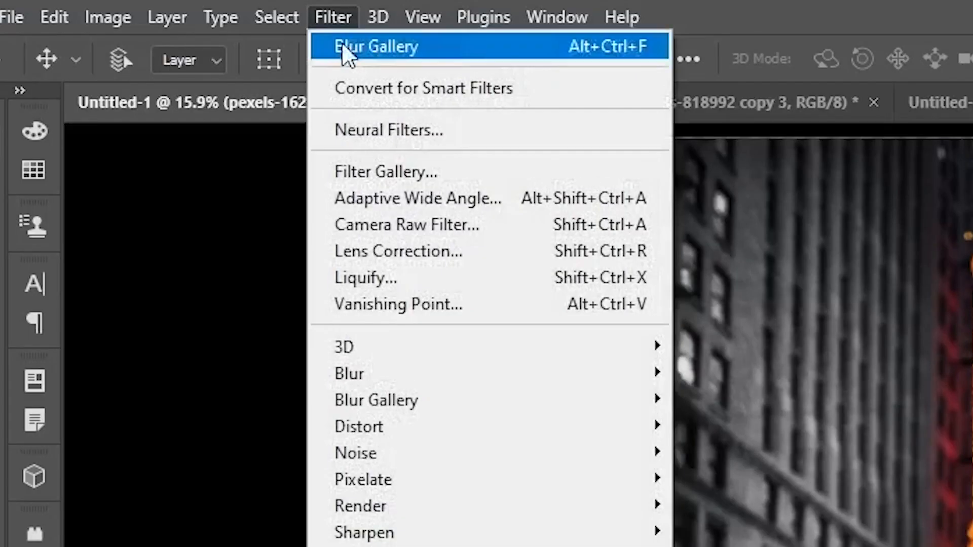
pyautogui.click(388, 129)
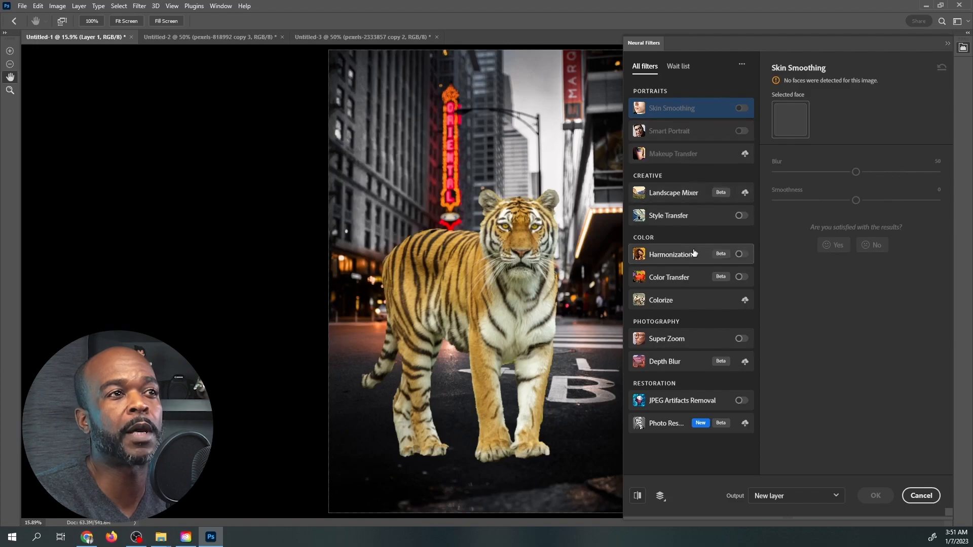
pyautogui.moveTo(679, 256)
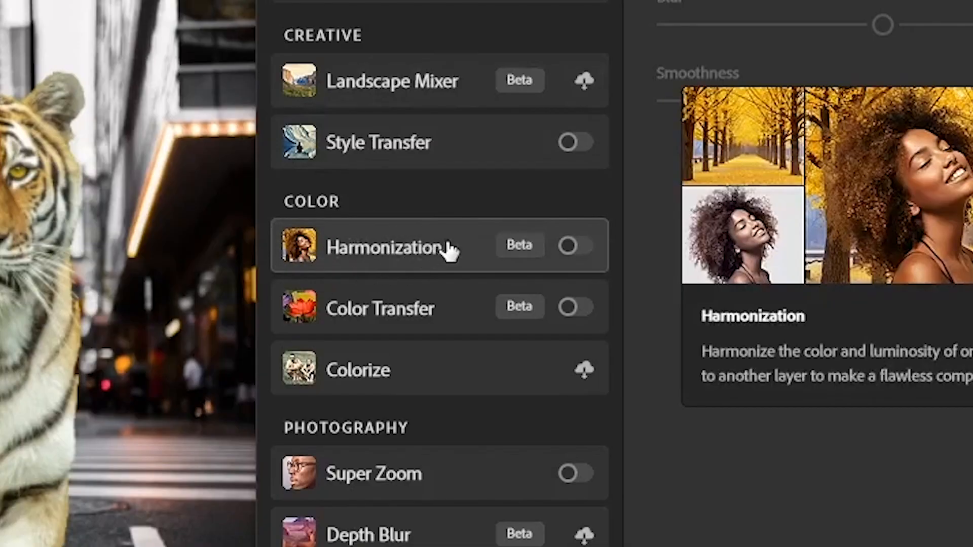
pyautogui.click(576, 247)
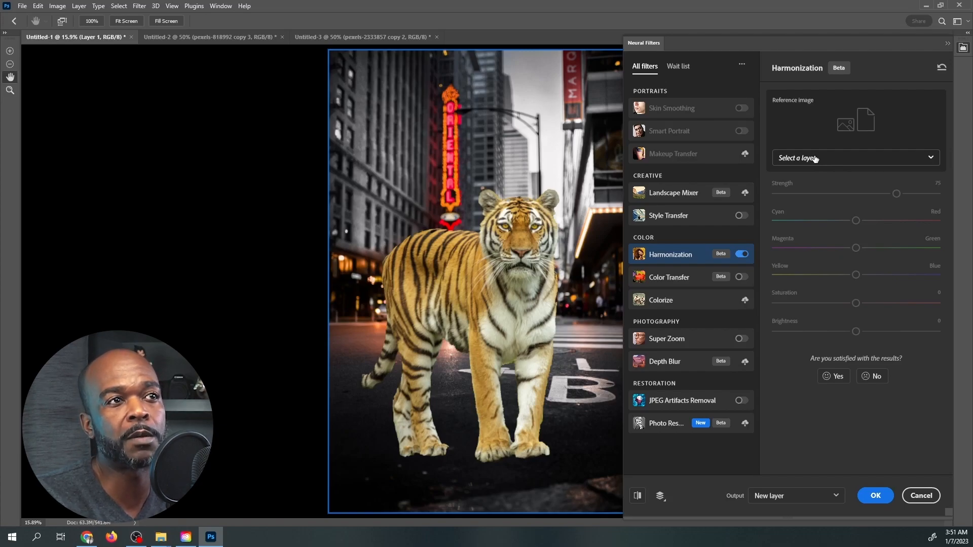
pyautogui.click(815, 158)
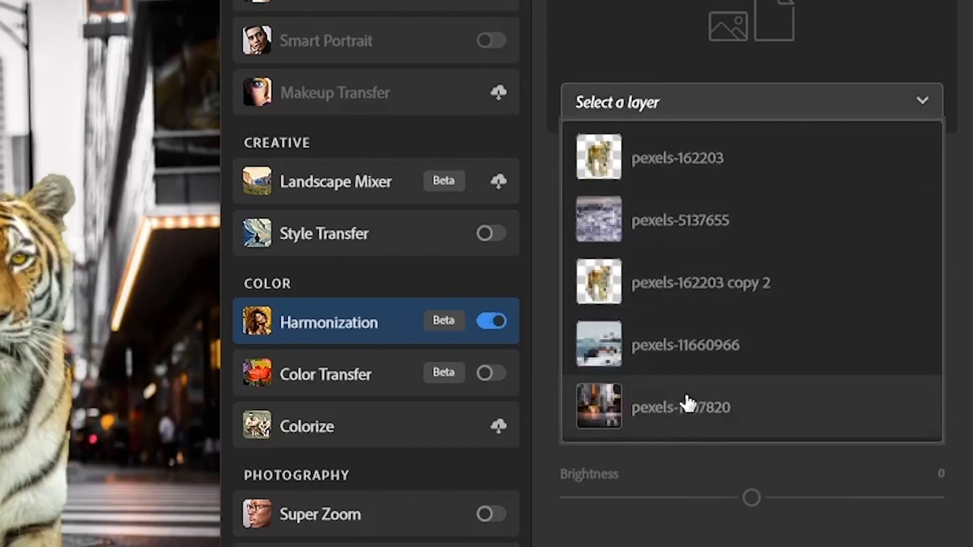
pyautogui.click(688, 404)
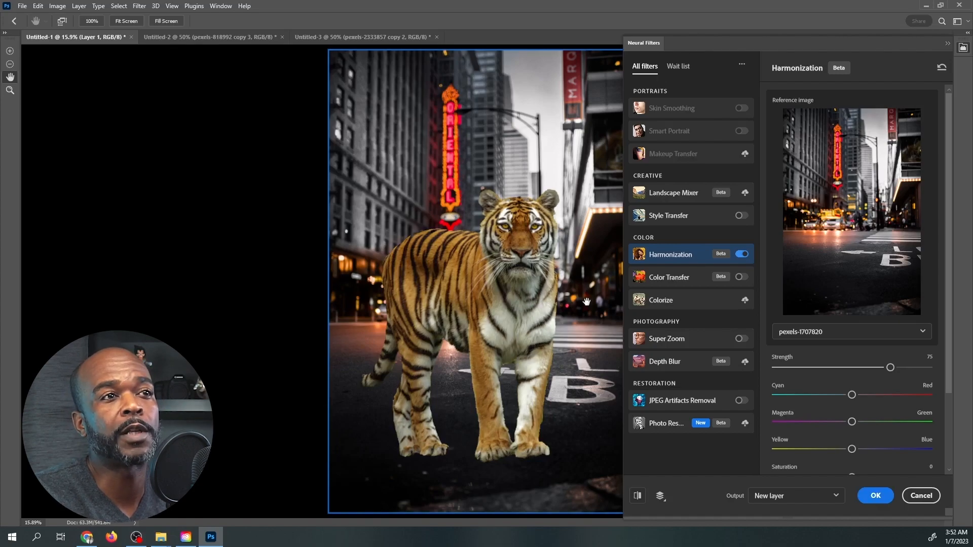
# Set the harmonization strength to 72, saturation to -15 and brightness to -14, and output the result to a new layer.
pyautogui.click(857, 368)
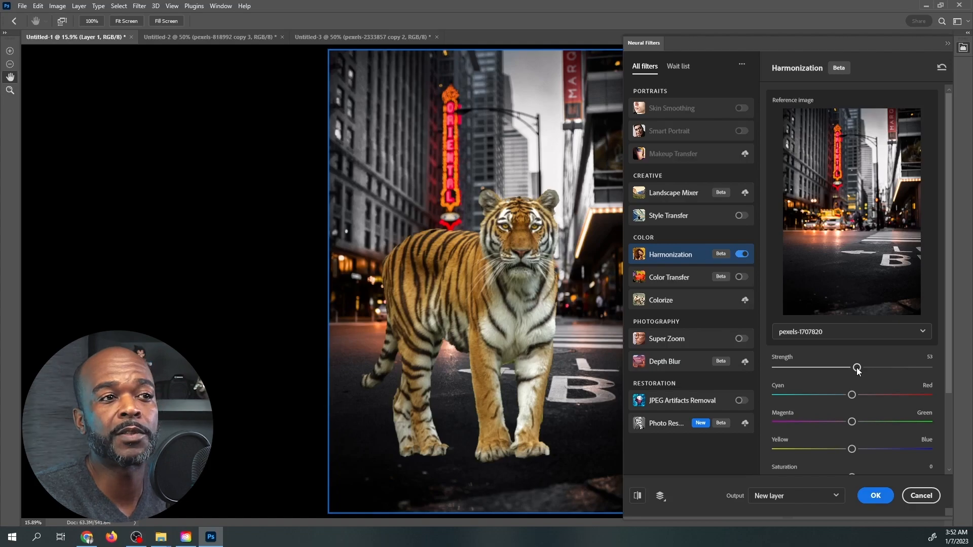
pyautogui.scroll(-2, 835, 389)
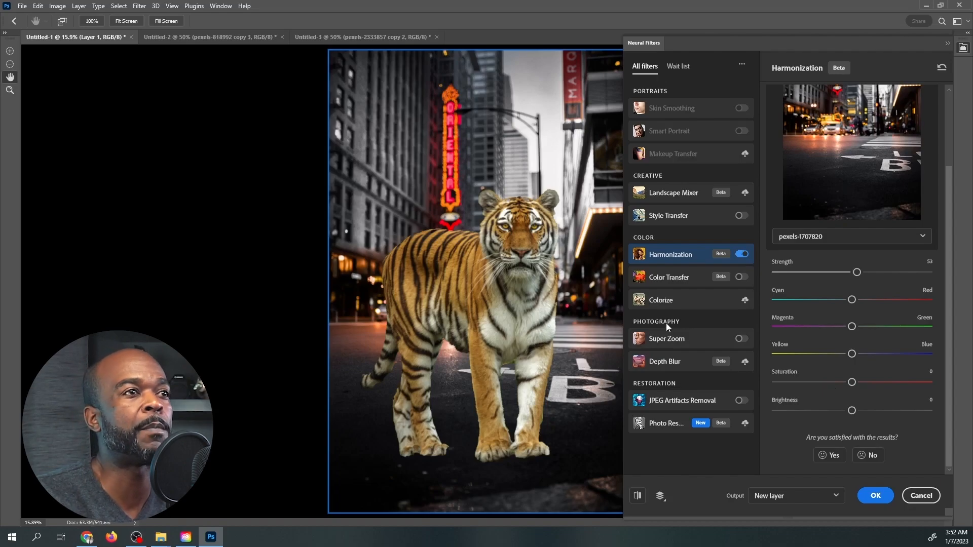
pyautogui.click(828, 382)
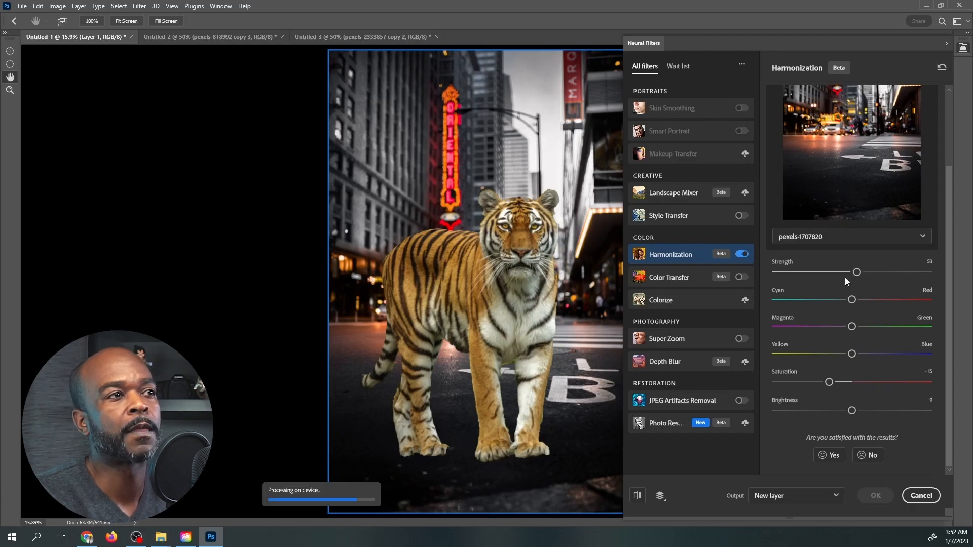
pyautogui.click(873, 272)
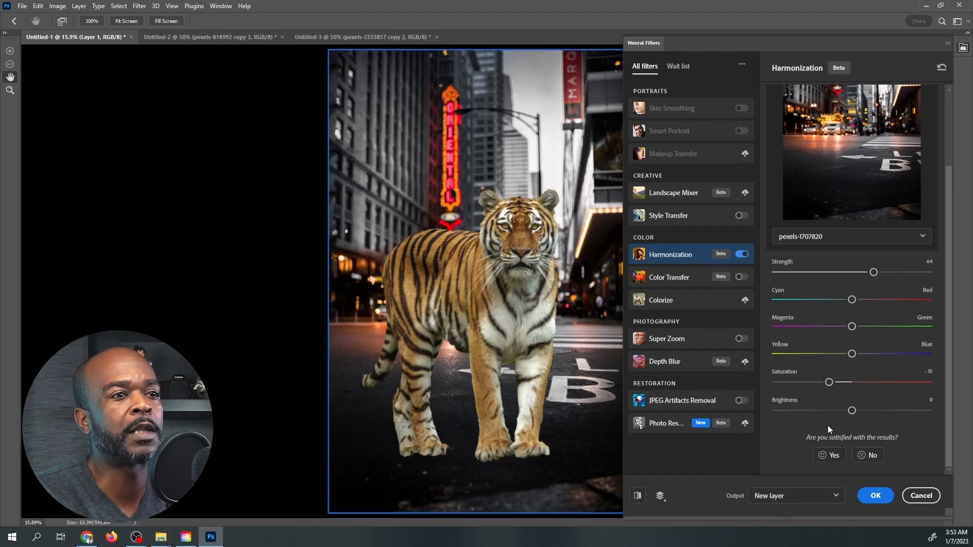
pyautogui.click(829, 410)
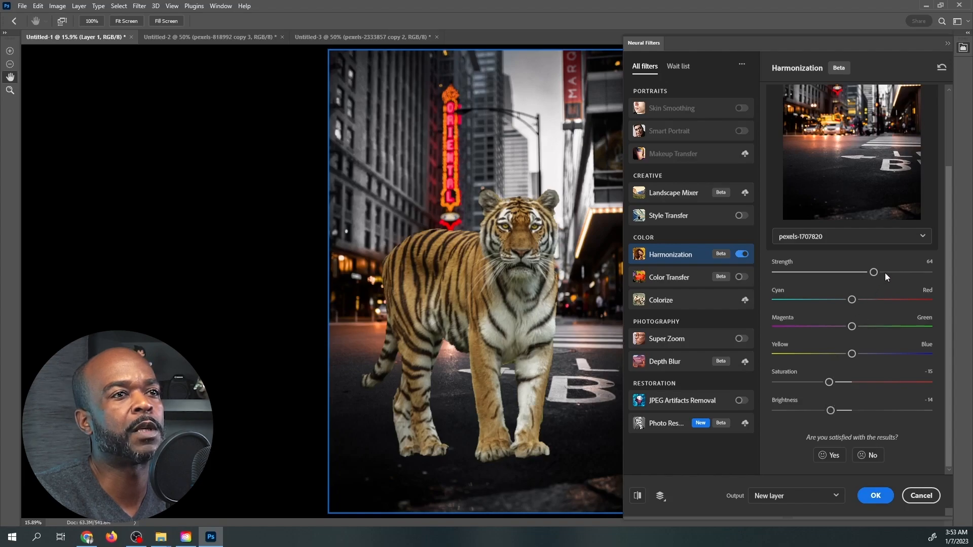
pyautogui.moveTo(883, 273); pyautogui.dragTo(887, 272)
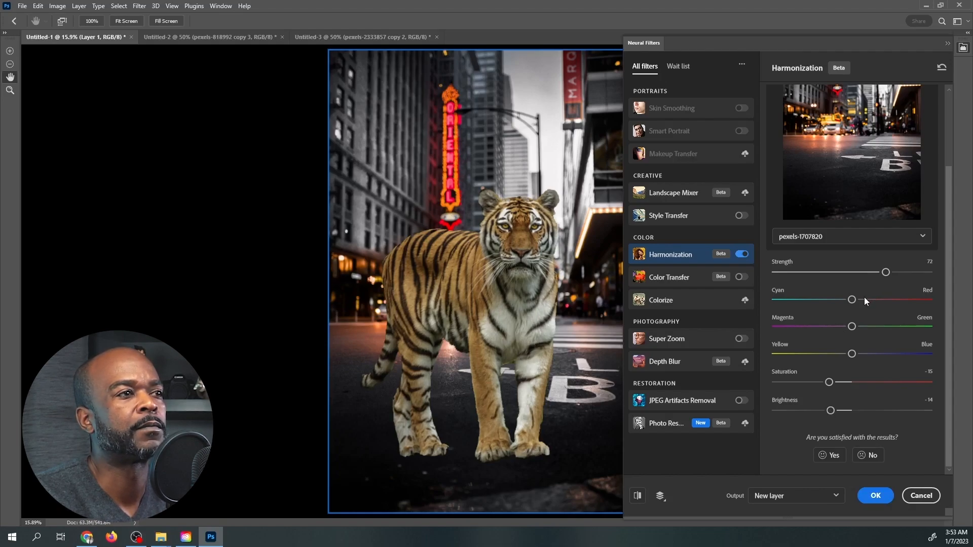
pyautogui.click(875, 496)
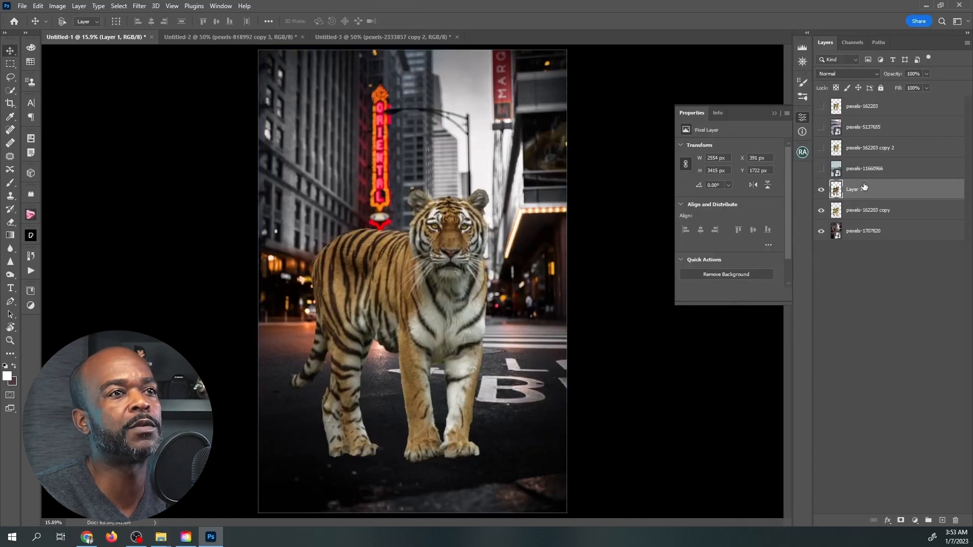
# Compare the tiger before and after harmonization by toggling the visibility of Layer 1.
pyautogui.click(821, 191)
pyautogui.click(821, 191)
pyautogui.click(821, 190)
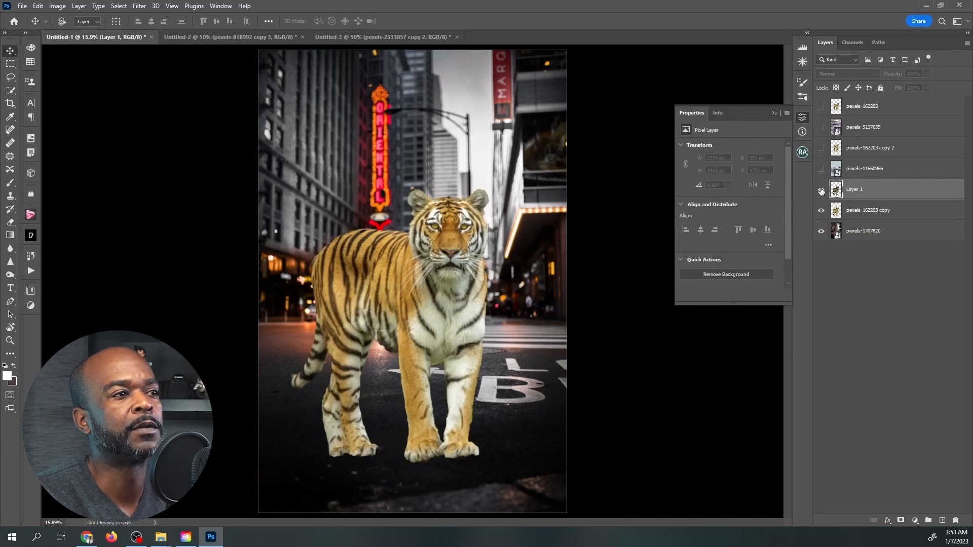
pyautogui.click(821, 191)
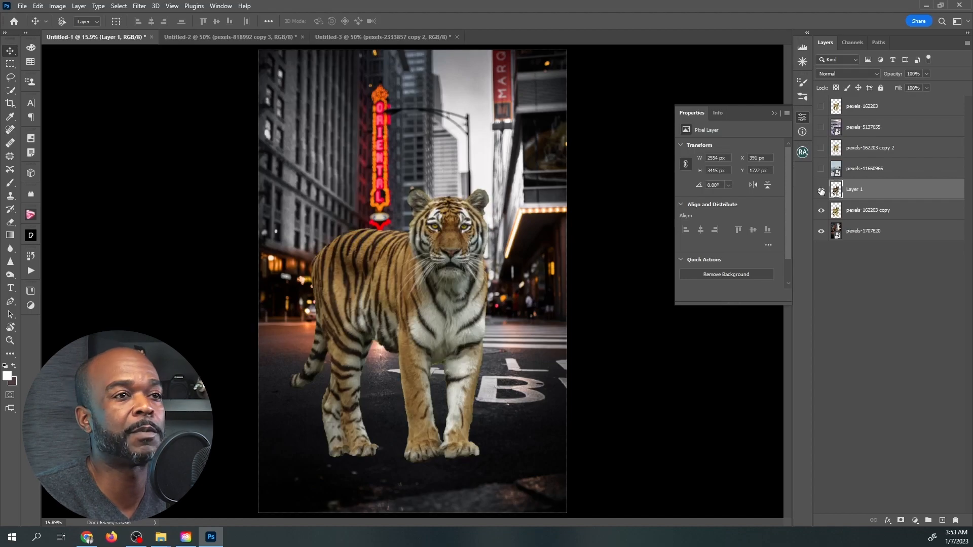
pyautogui.click(821, 190)
pyautogui.click(821, 190)
pyautogui.click(822, 191)
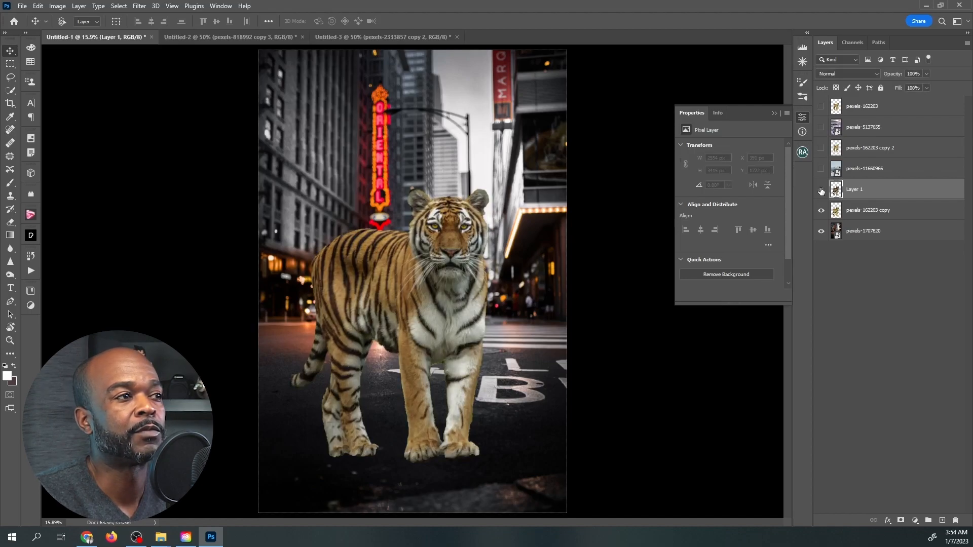
pyautogui.click(822, 191)
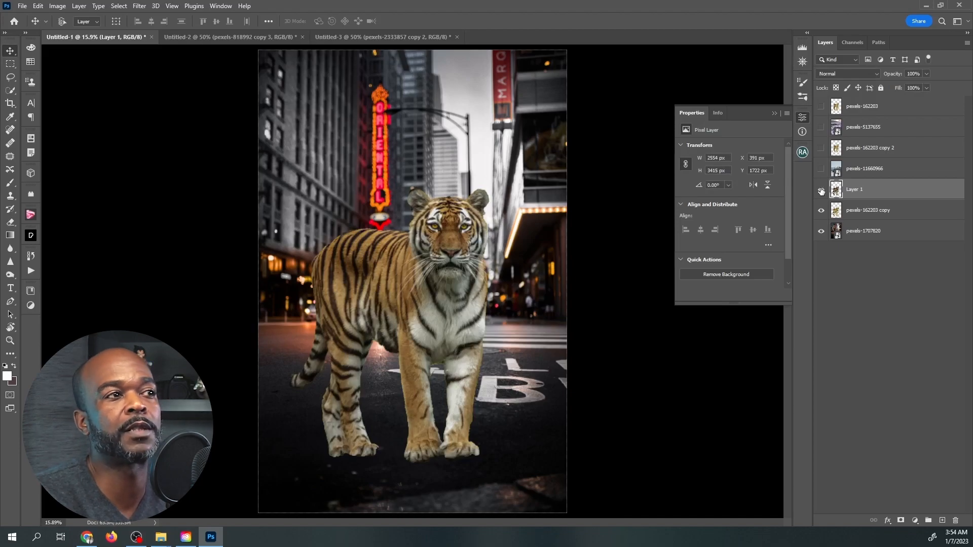
pyautogui.click(821, 190)
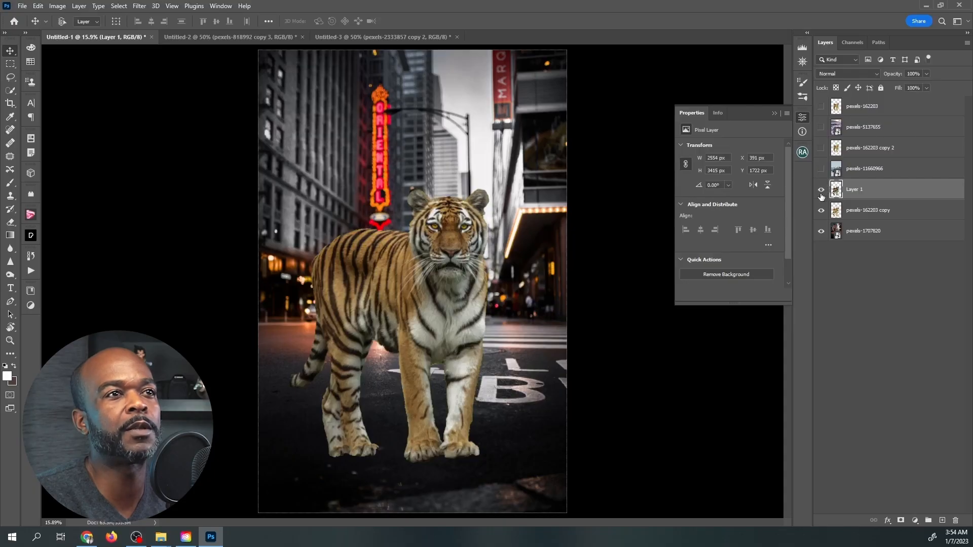
# Hide Layer 1 and pexels-162203 copy, and show the pexels-162203 tiger over the snowy pexels-5137655 background.
pyautogui.click(822, 192)
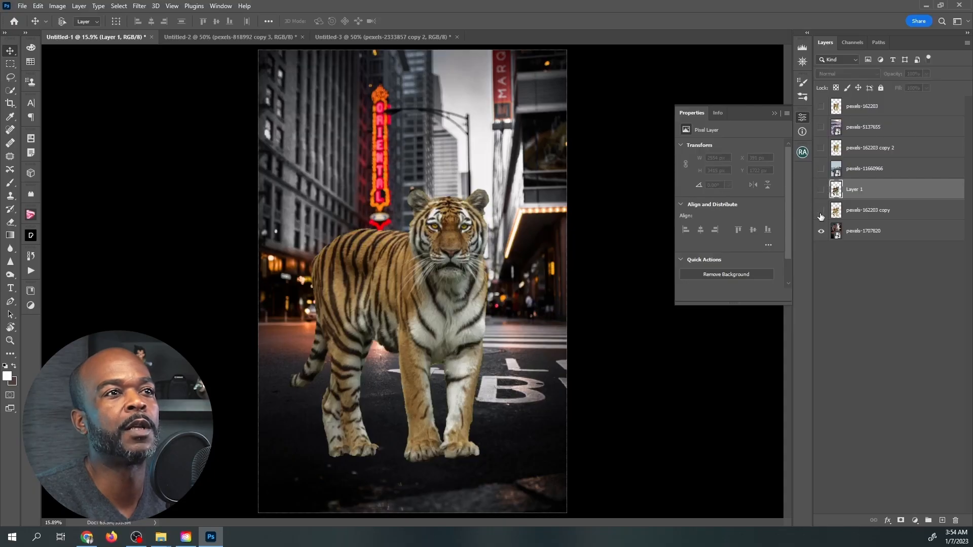
pyautogui.click(821, 211)
pyautogui.click(821, 148)
pyautogui.click(821, 148)
pyautogui.click(821, 106)
pyautogui.click(822, 128)
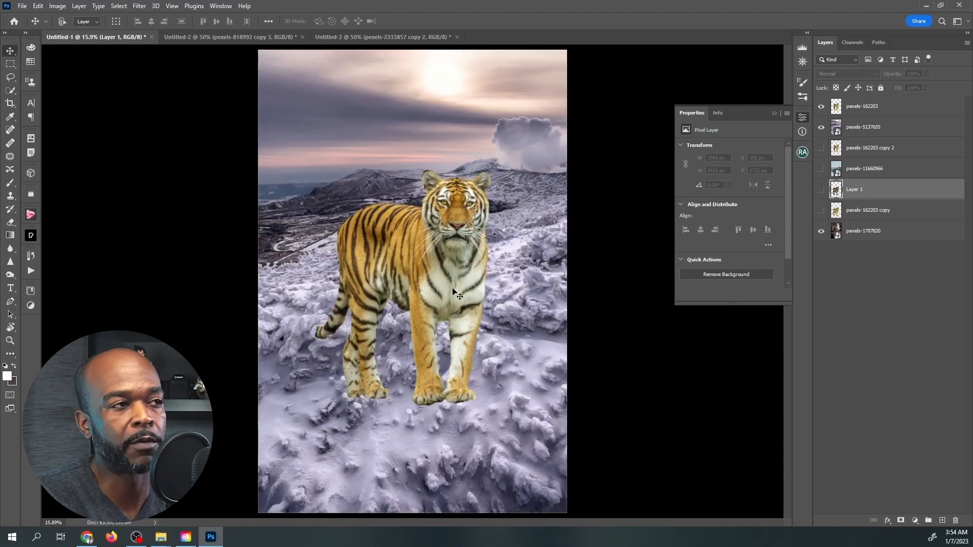
pyautogui.click(863, 113)
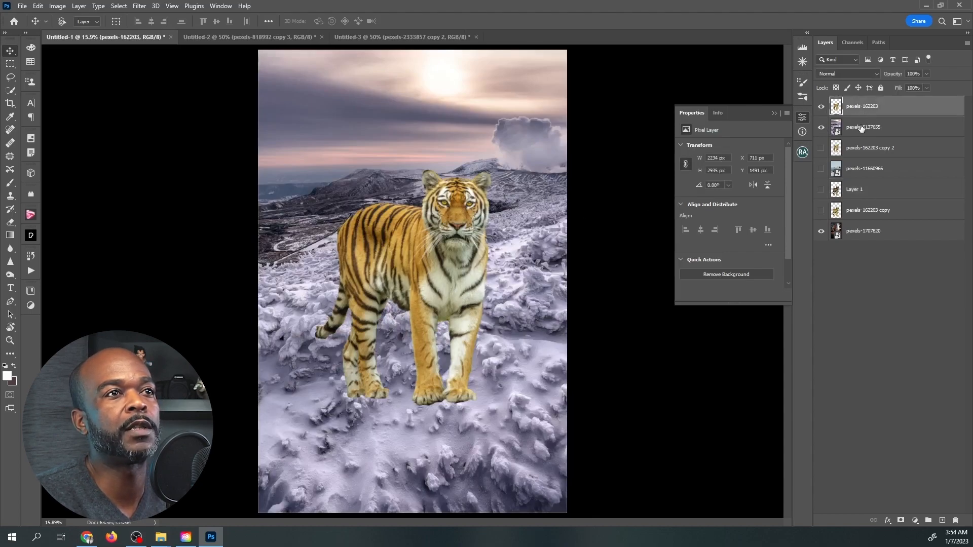
pyautogui.click(862, 128)
pyautogui.click(821, 106)
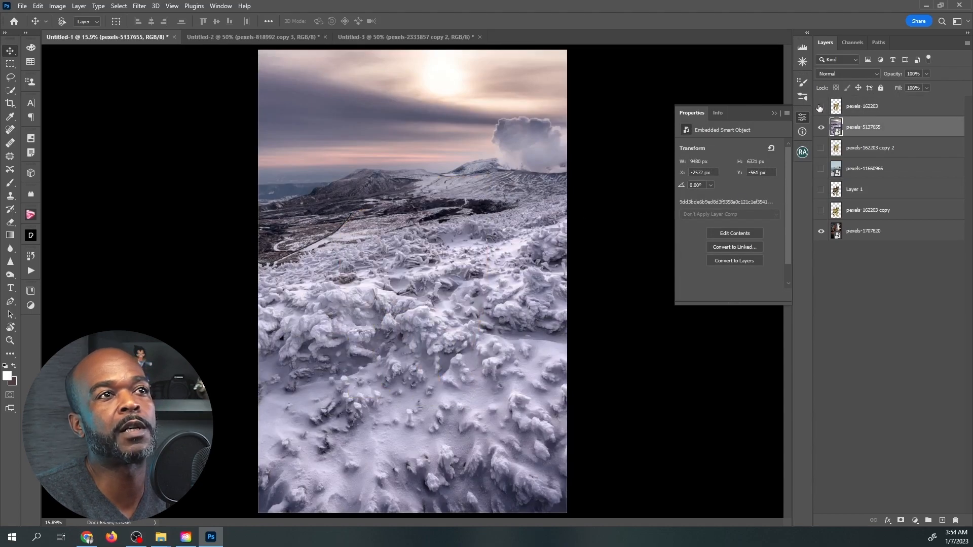
pyautogui.click(821, 106)
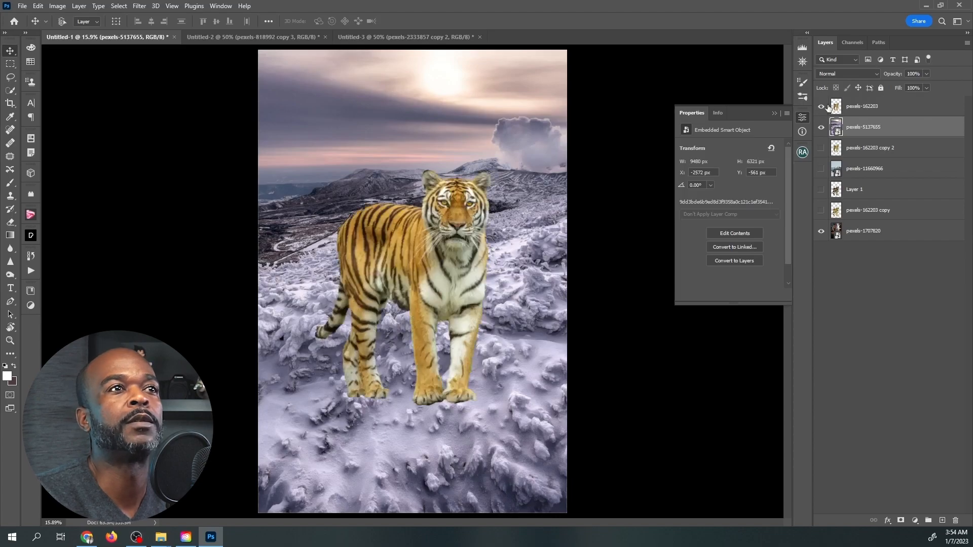
# Enable the Harmonization neural filter on the pexels-162203 tiger layer with the snowy layer pexels-5137655 as the reference image.
pyautogui.click(863, 107)
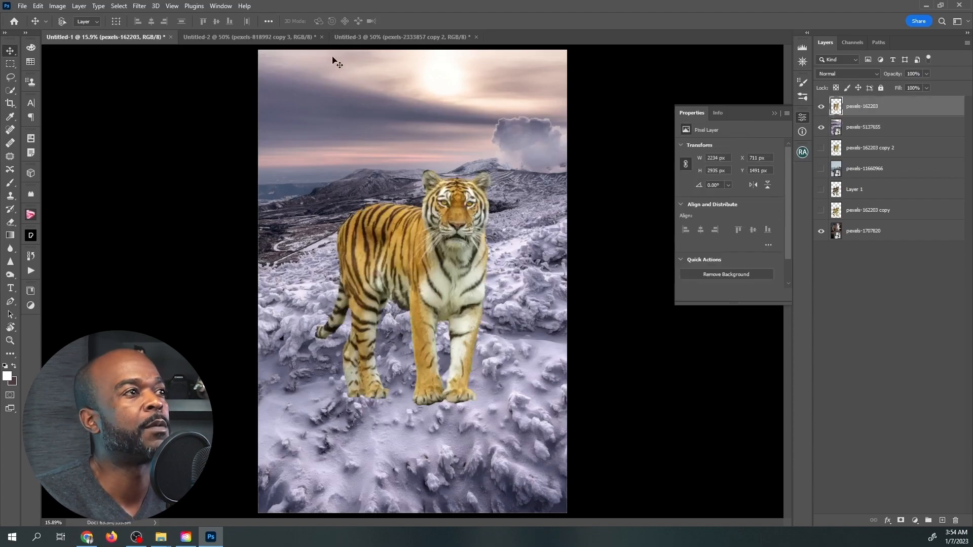
pyautogui.click(143, 7)
pyautogui.click(161, 47)
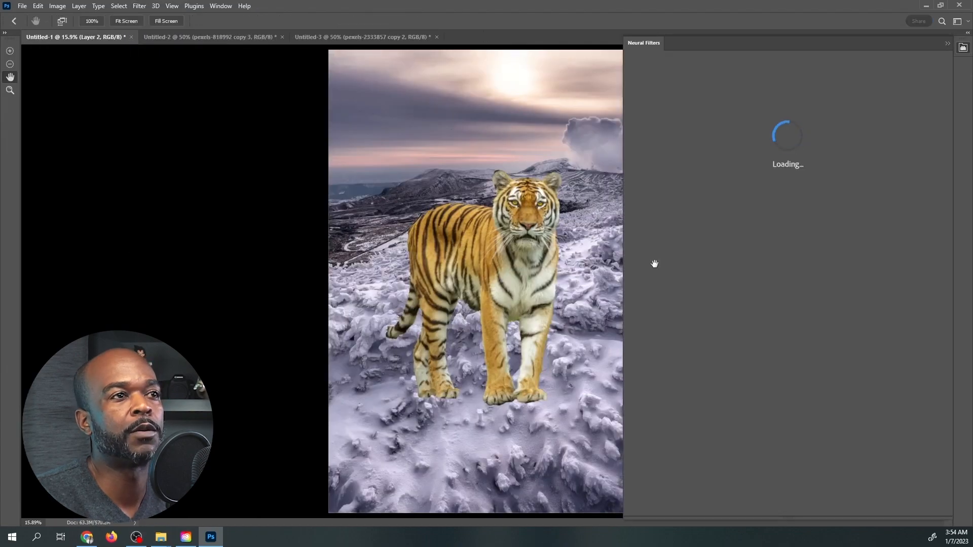
pyautogui.click(739, 254)
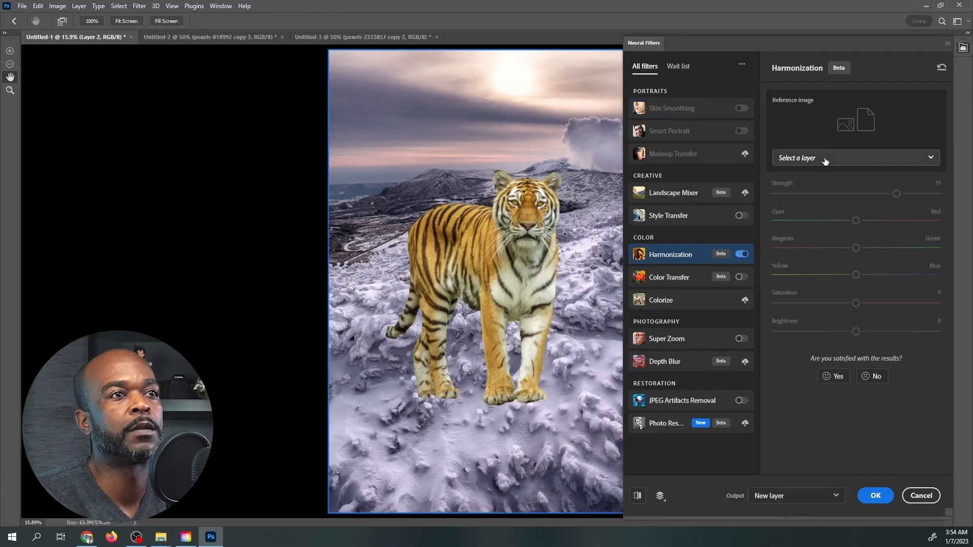
pyautogui.click(821, 161)
pyautogui.click(833, 185)
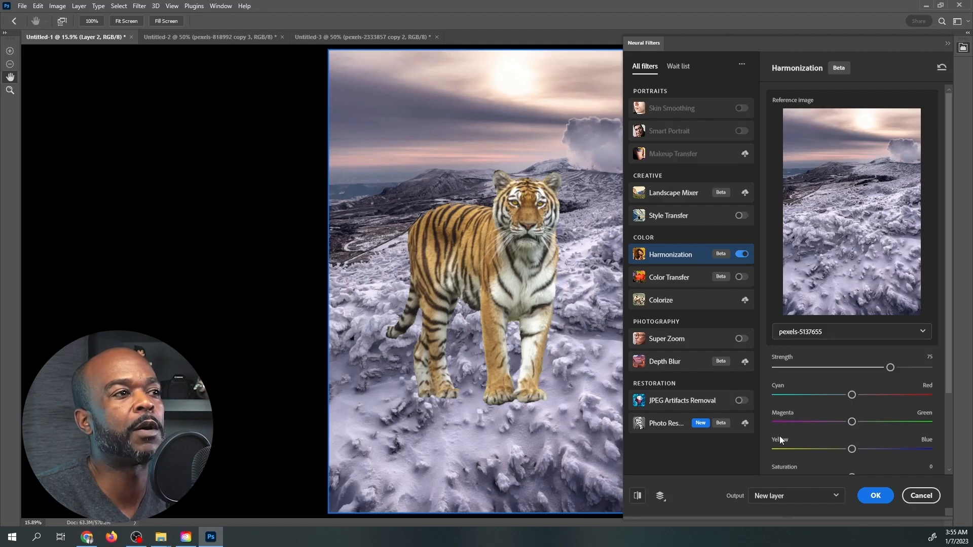
pyautogui.scroll(-3, 829, 456)
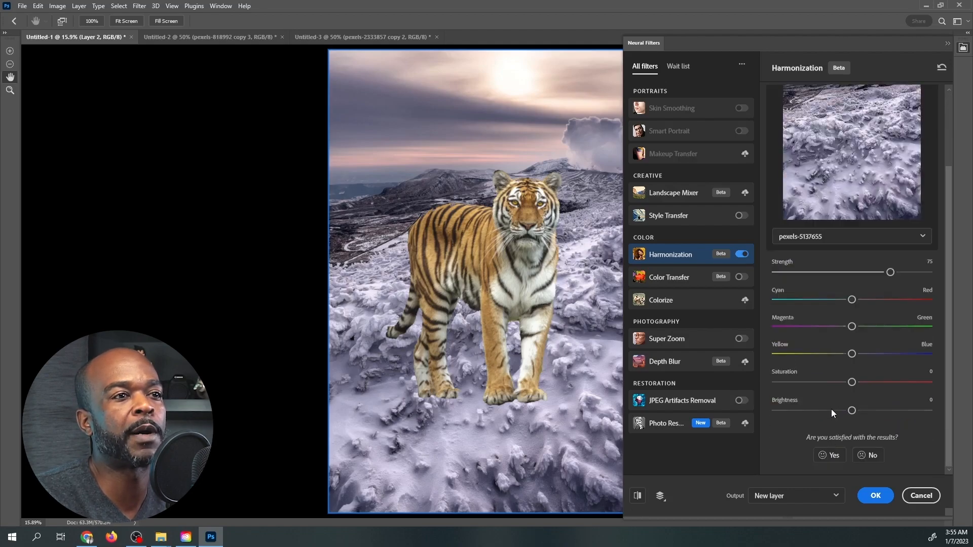
# Set the tiger's harmonization strength to 78, saturation to -16 and brightness to -22, and output the result to a new layer.
pyautogui.click(832, 410)
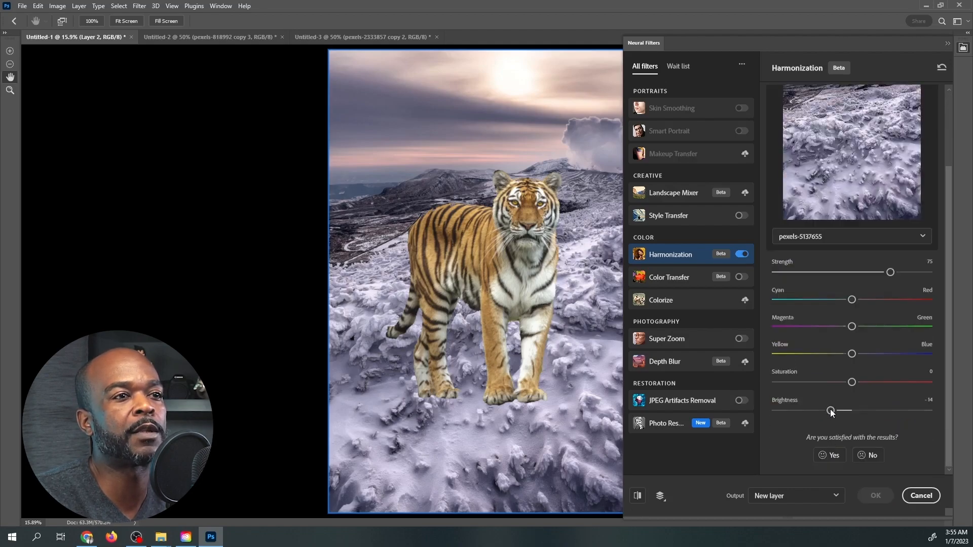
pyautogui.click(832, 382)
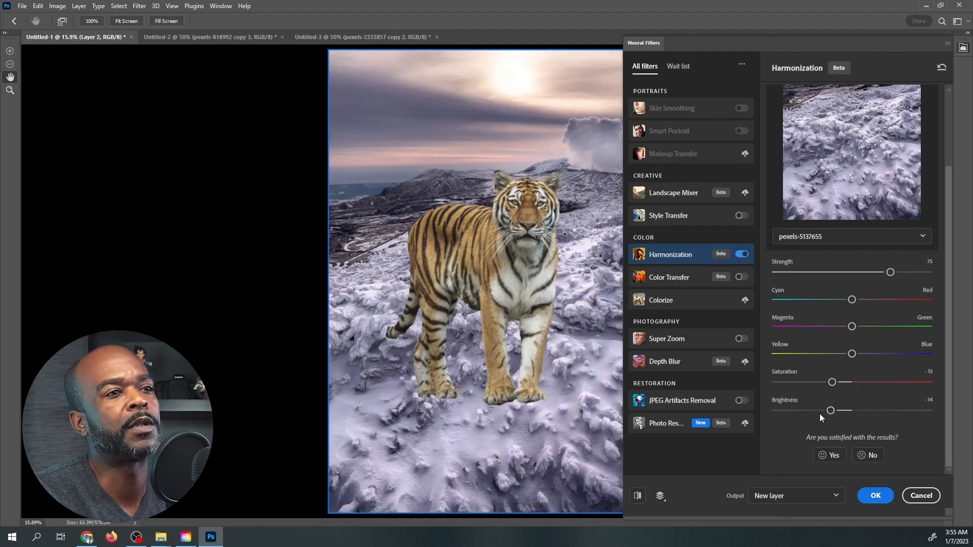
pyautogui.click(816, 411)
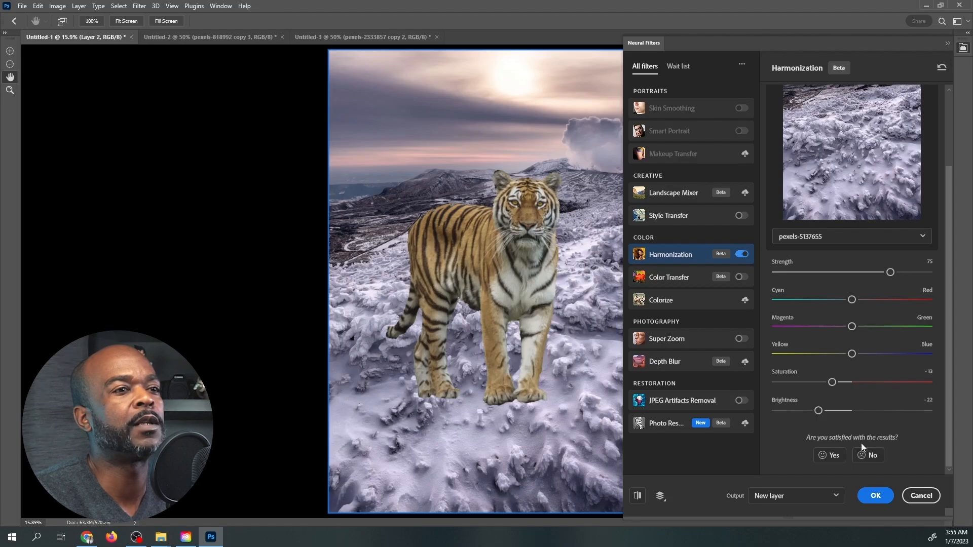
pyautogui.click(834, 498)
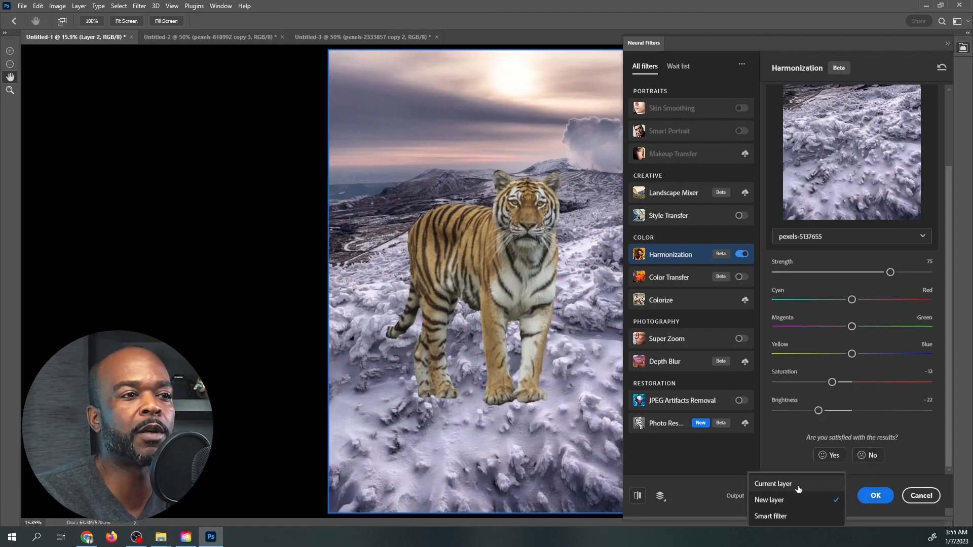
pyautogui.click(723, 492)
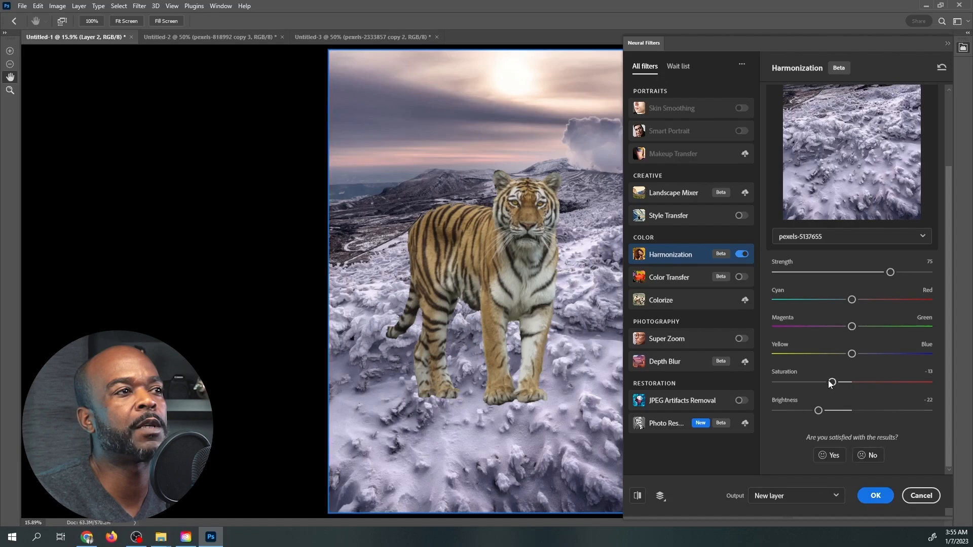
pyautogui.moveTo(832, 386); pyautogui.dragTo(828, 384)
pyautogui.moveTo(891, 272); pyautogui.dragTo(896, 272)
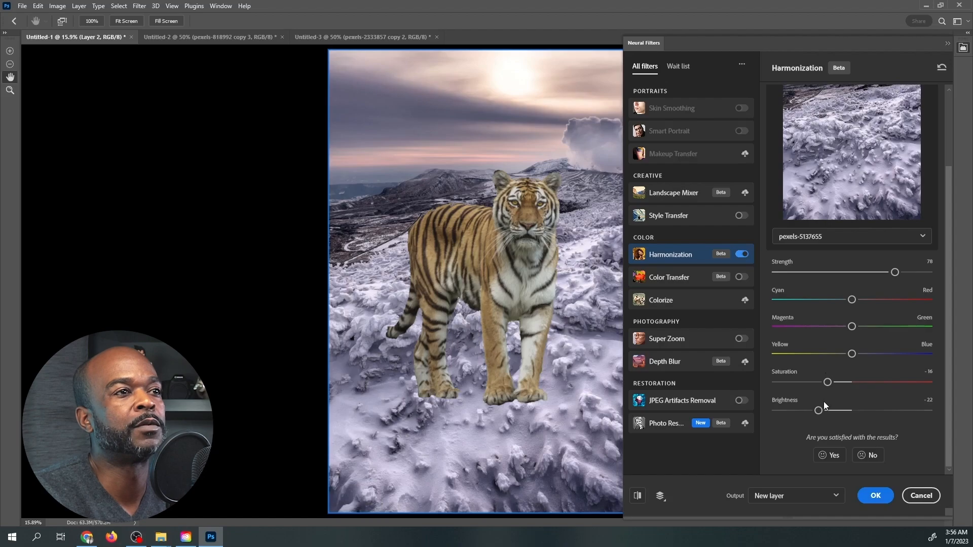
pyautogui.click(875, 495)
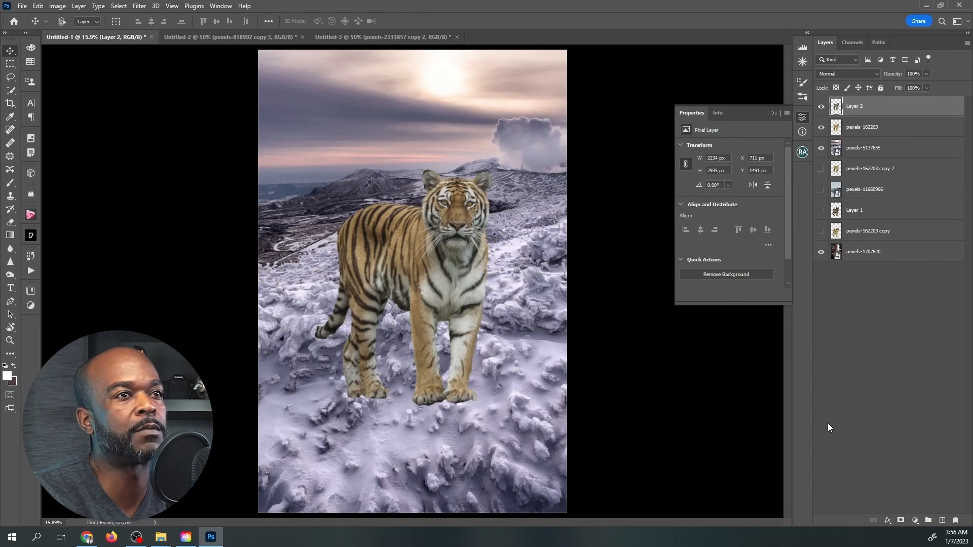
# Compare the tiger on the snowy background before and after harmonization by toggling the visibility of Layer 2.
pyautogui.click(822, 107)
pyautogui.click(822, 107)
pyautogui.click(821, 107)
pyautogui.click(821, 107)
pyautogui.click(821, 107)
pyautogui.click(821, 107)
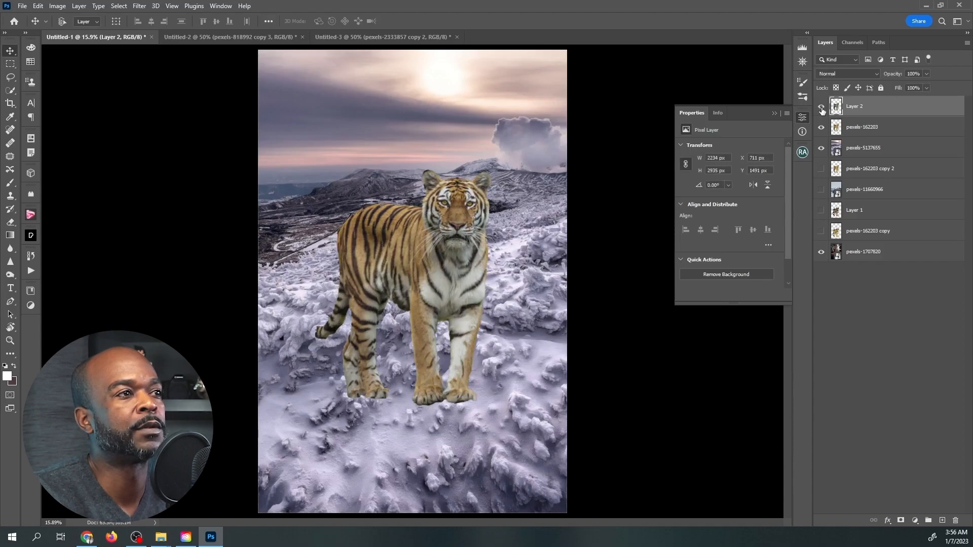
pyautogui.click(822, 107)
pyautogui.click(821, 107)
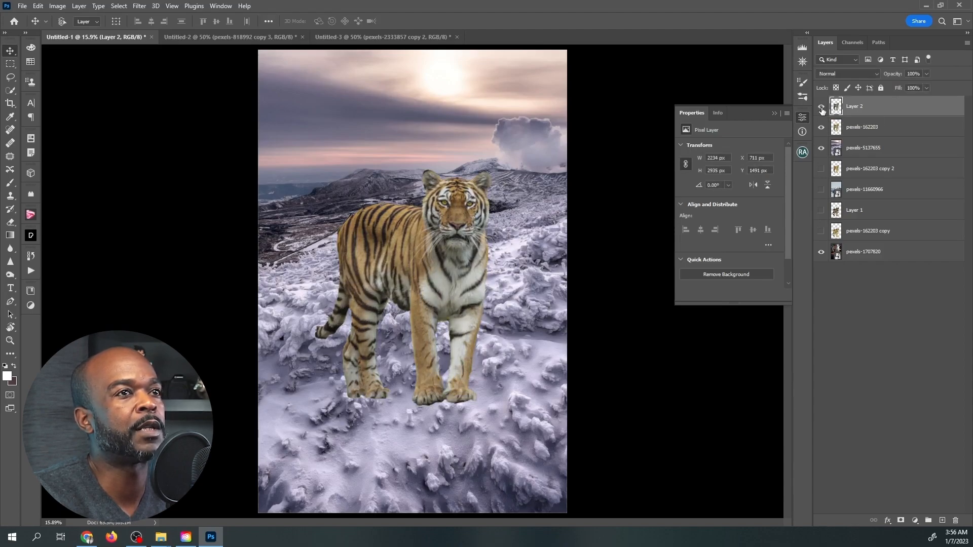
pyautogui.click(821, 107)
pyautogui.click(821, 107)
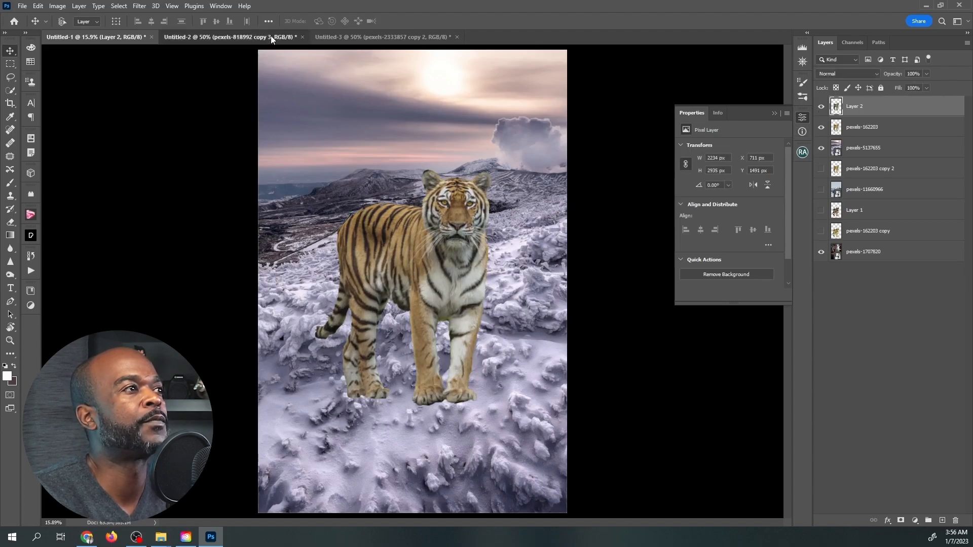
# In the Untitled-2 document, show the forest background pexels-1735675 and select the woman's layer pexels-818992 copy.
pyautogui.click(230, 37)
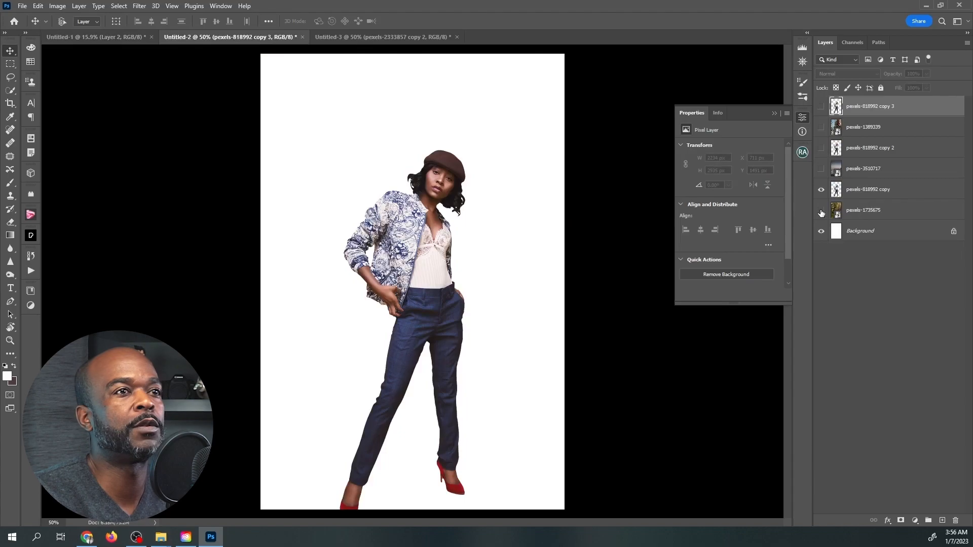
pyautogui.click(821, 211)
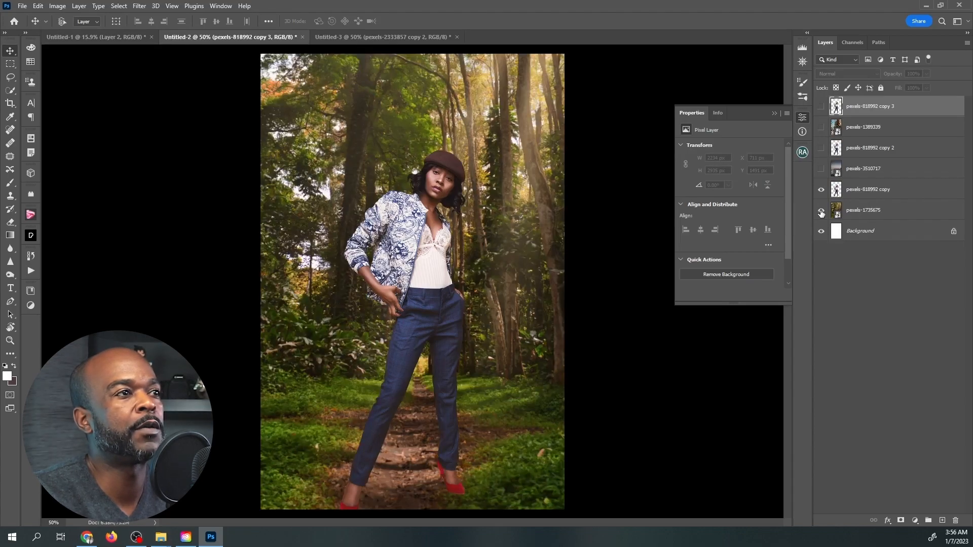
pyautogui.click(869, 190)
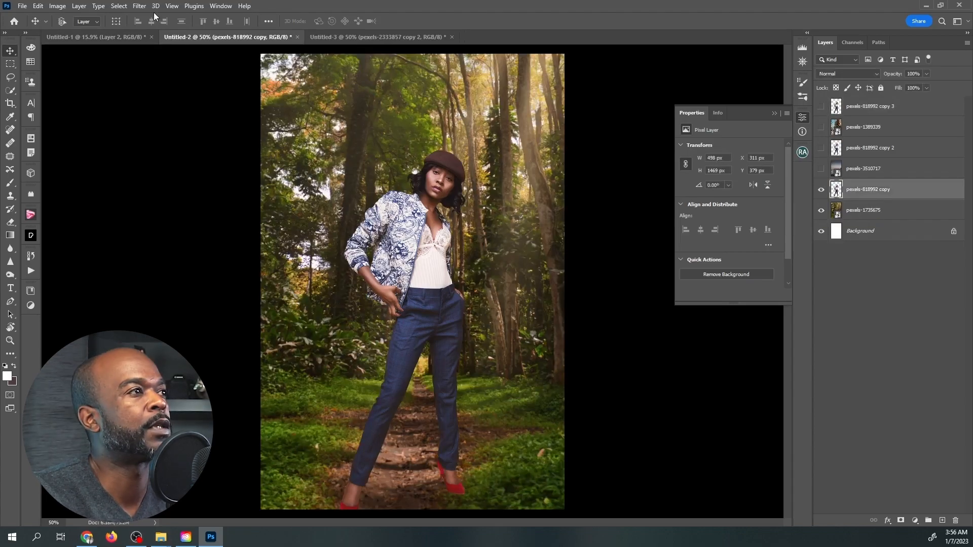
# Enable the Harmonization neural filter on the woman's layer with the forest layer pexels-1735675 as the reference image.
pyautogui.click(139, 6)
pyautogui.click(161, 46)
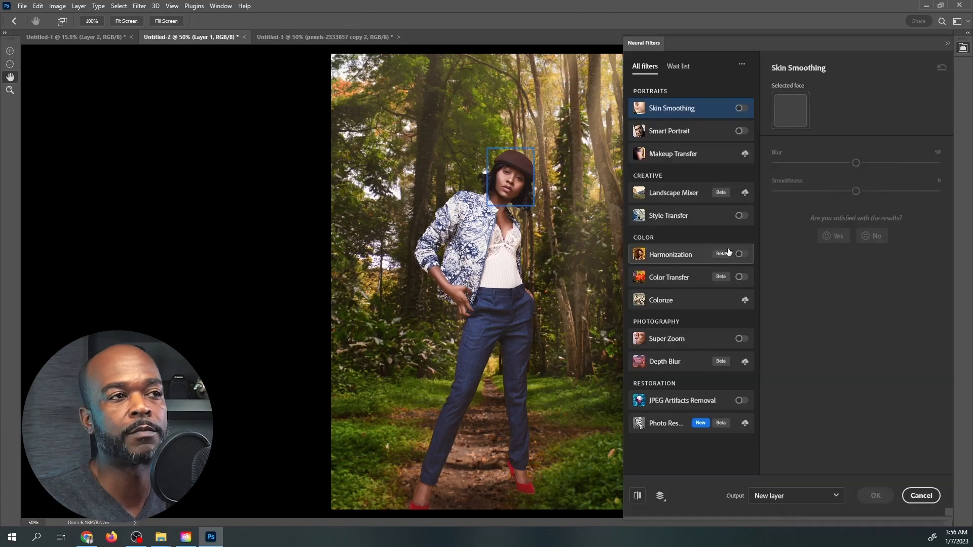
pyautogui.click(741, 255)
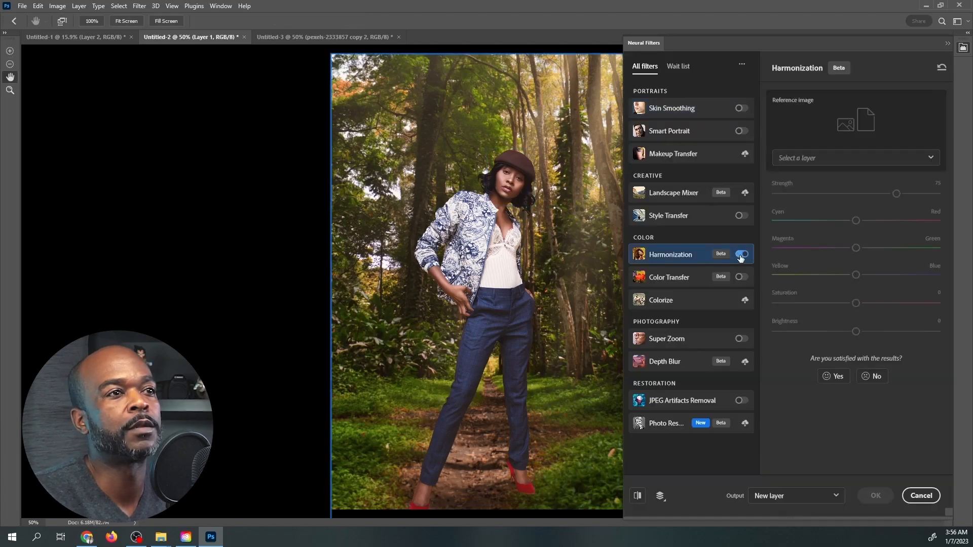
pyautogui.click(821, 158)
pyautogui.click(809, 292)
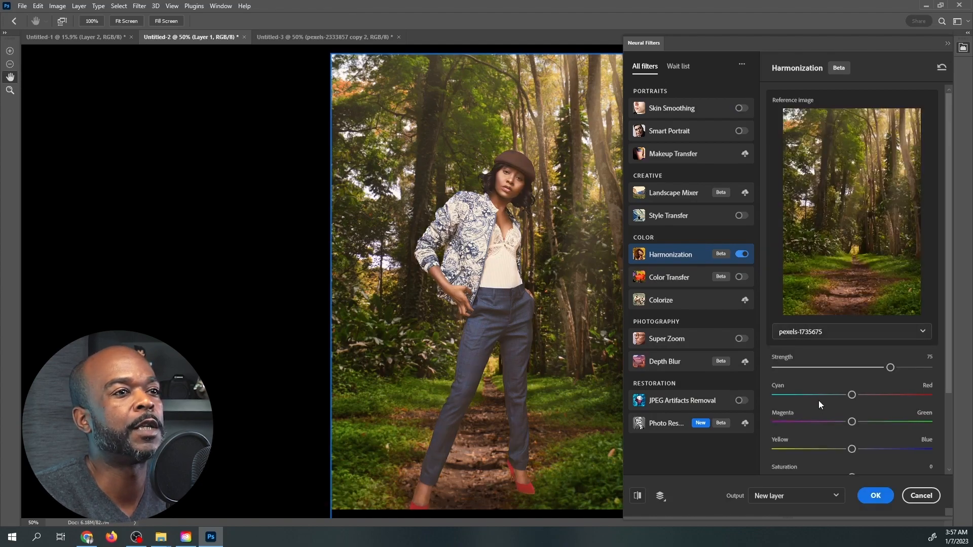
# Try lowering the woman's harmonization saturation to -7 and brightness to -10.
pyautogui.scroll(-3, 819, 401)
pyautogui.click(837, 383)
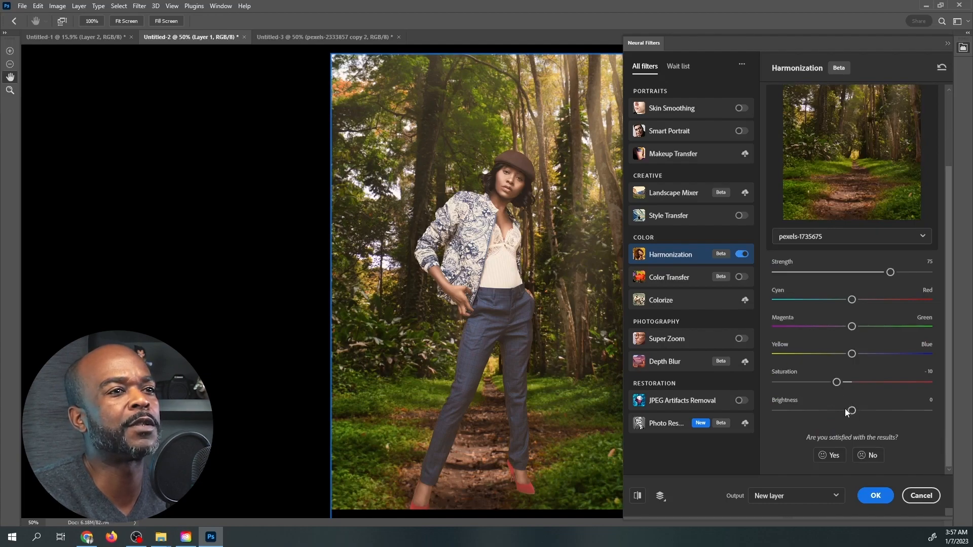
pyautogui.click(828, 410)
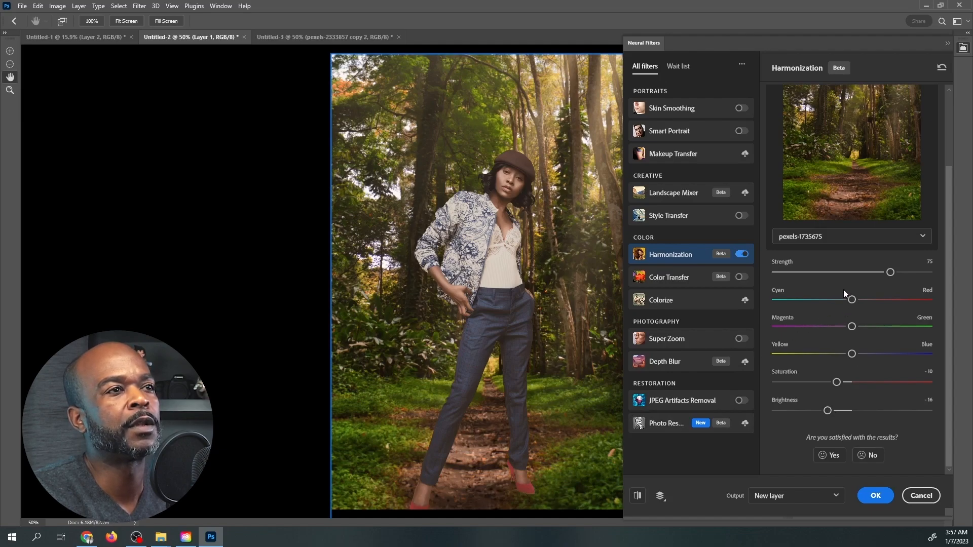
pyautogui.moveTo(837, 382); pyautogui.dragTo(841, 383)
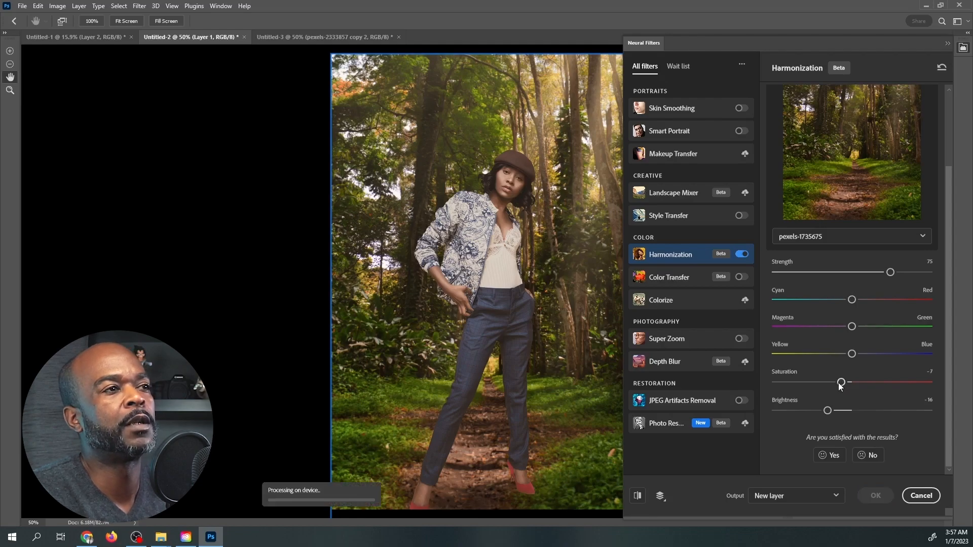
pyautogui.click(835, 412)
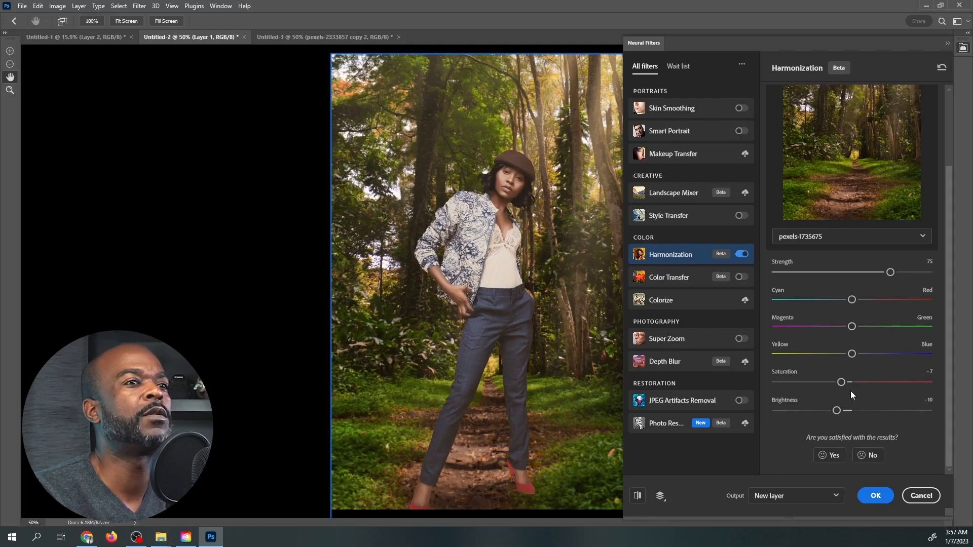
# Set the woman's harmonization saturation to 0 and brightness to -15, and output the result to a new layer.
pyautogui.click(852, 384)
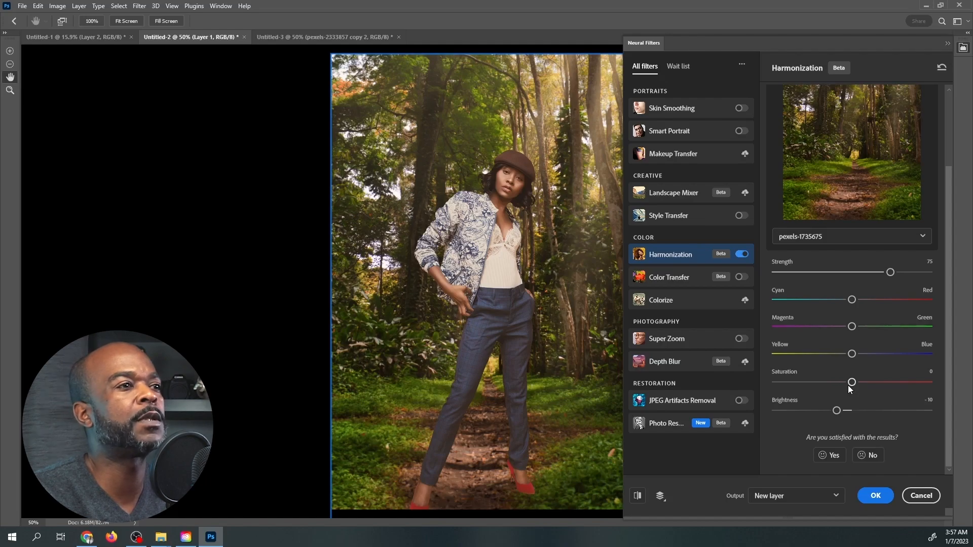
pyautogui.doubleClick(830, 411)
pyautogui.doubleClick(830, 411)
pyautogui.click(829, 411)
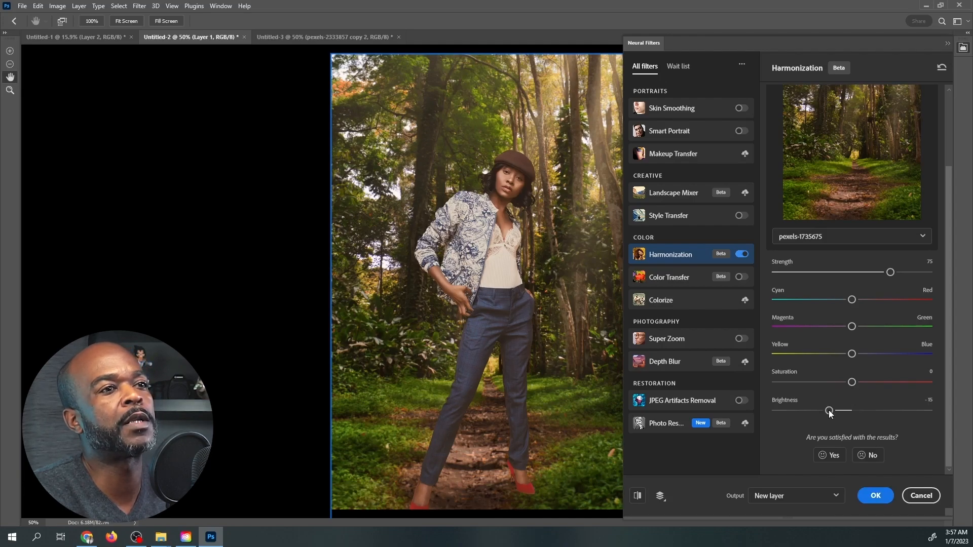
pyautogui.click(876, 497)
# Compare the woman before and after harmonization by toggling the visibility of Layer 1.
pyautogui.click(821, 190)
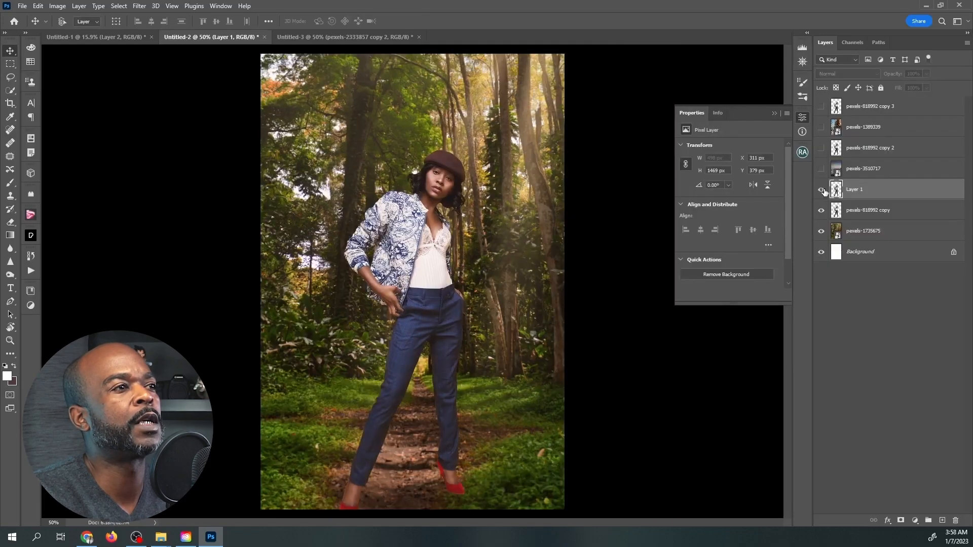
pyautogui.click(821, 189)
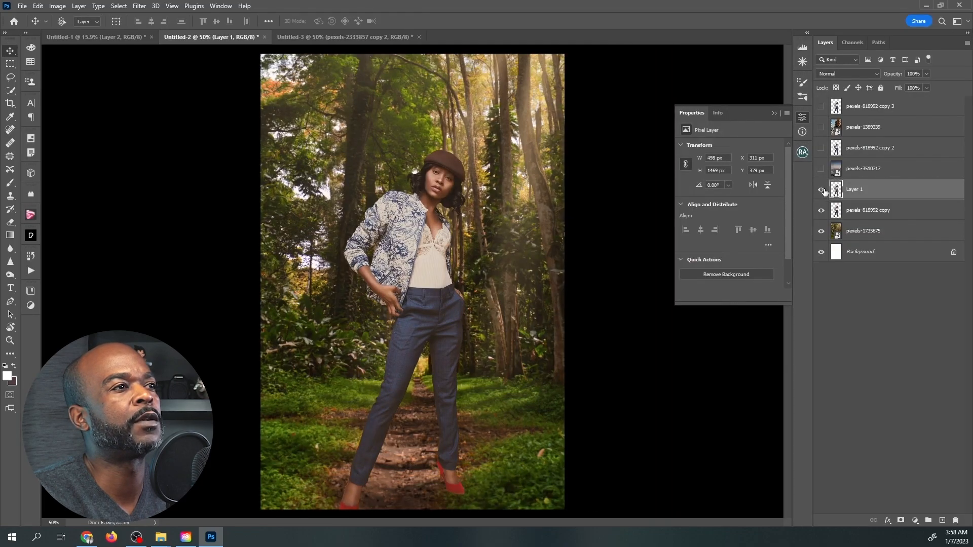
pyautogui.click(865, 215)
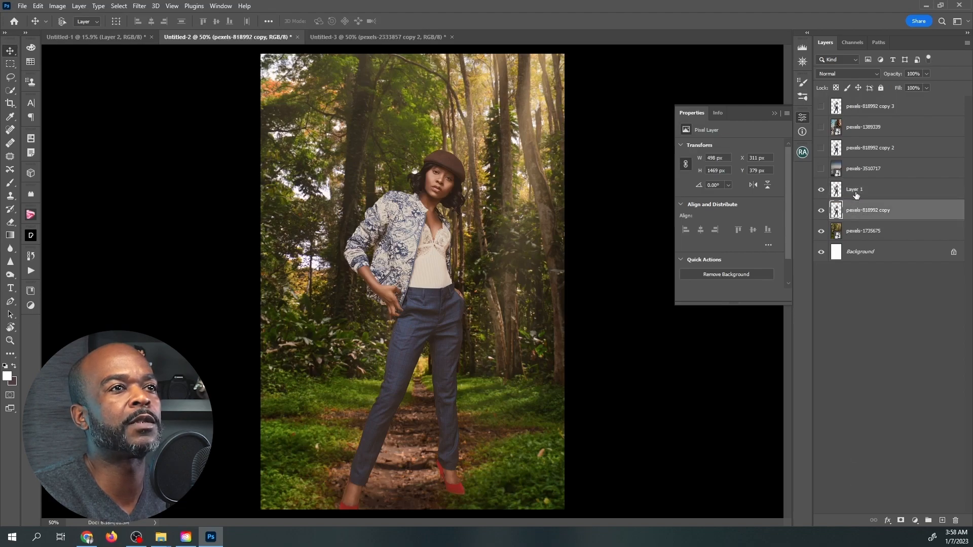
# Add a Curves adjustment clipped to Layer 1 and darken the woman by lowering the midtones and the white point output to 175.
pyautogui.click(896, 190)
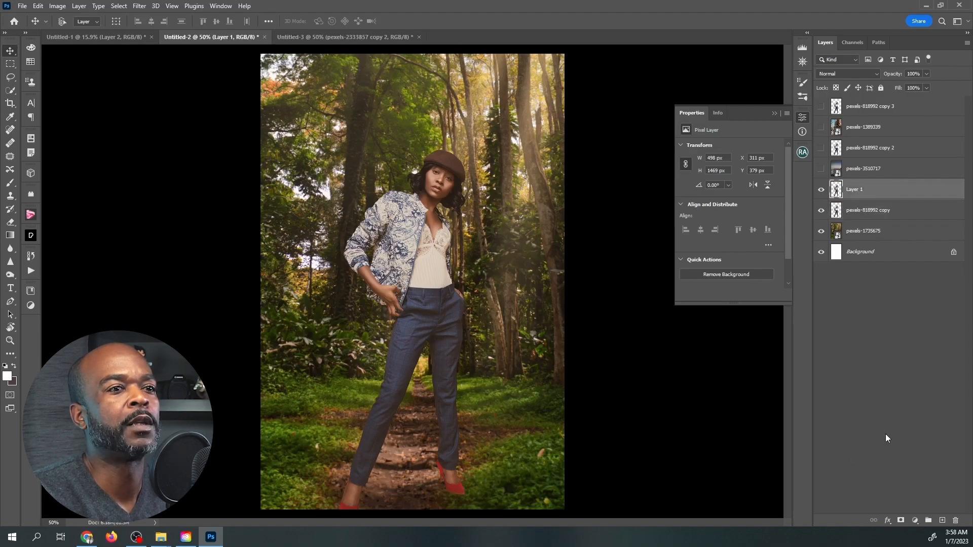
pyautogui.click(915, 521)
pyautogui.click(918, 393)
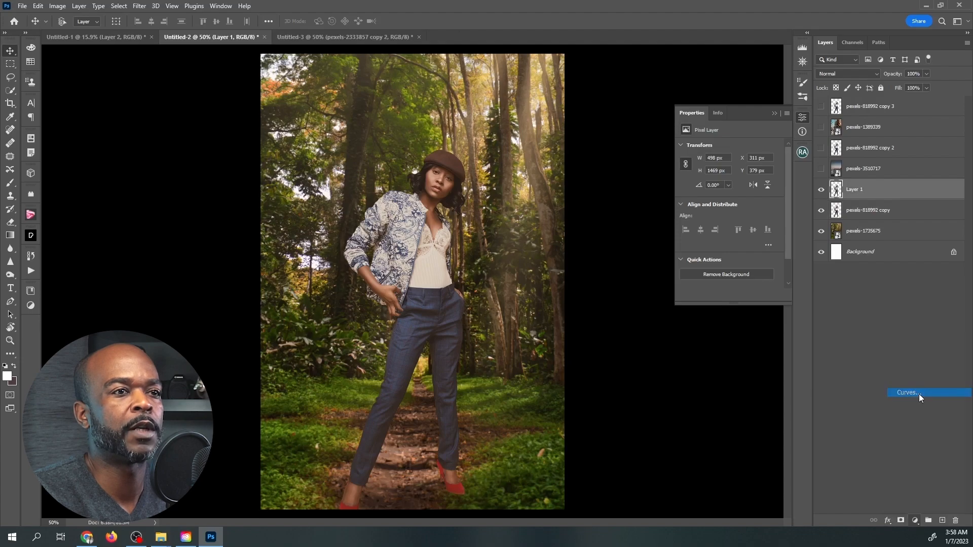
pyautogui.click(716, 295)
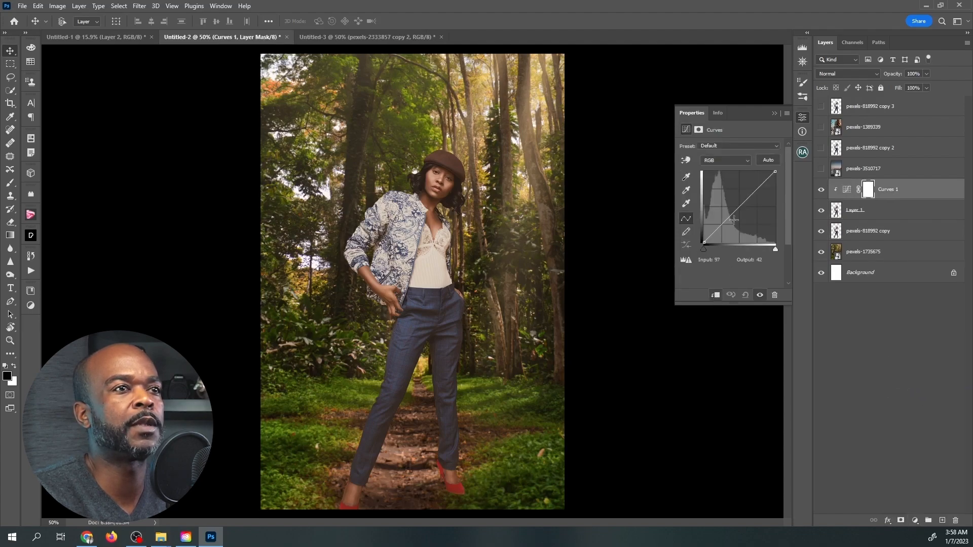
pyautogui.moveTo(728, 219); pyautogui.dragTo(726, 230)
pyautogui.moveTo(775, 174); pyautogui.dragTo(784, 196)
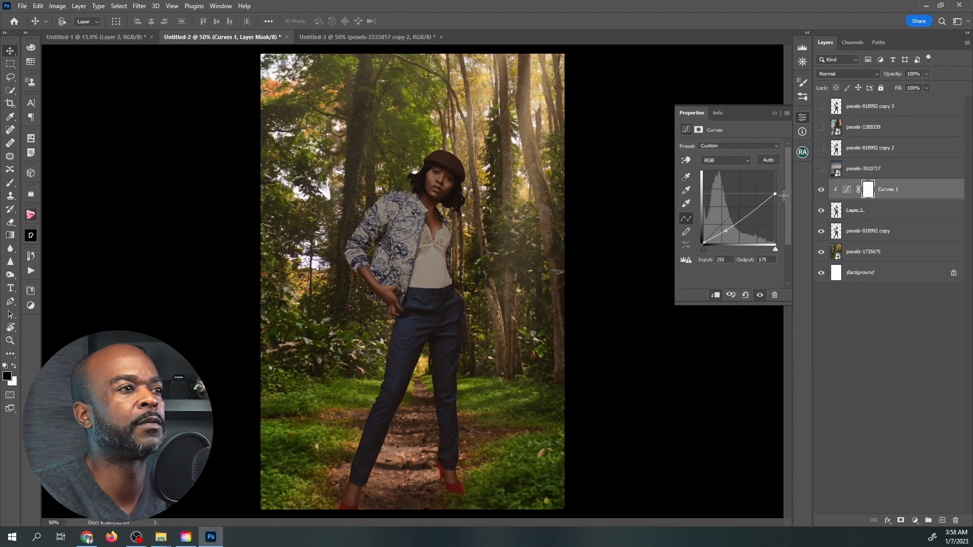
# Fade the Curves 1 mask with a black-to-white gradient that limits the darkening to her lower body, and set the adjustment's opacity to 73%.
pyautogui.click(10, 235)
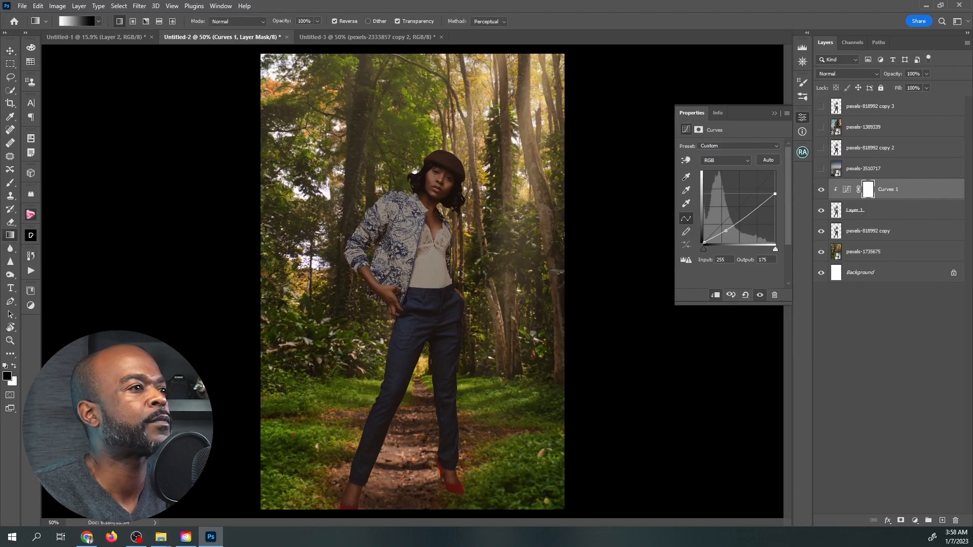
pyautogui.moveTo(419, 253); pyautogui.dragTo(450, 180)
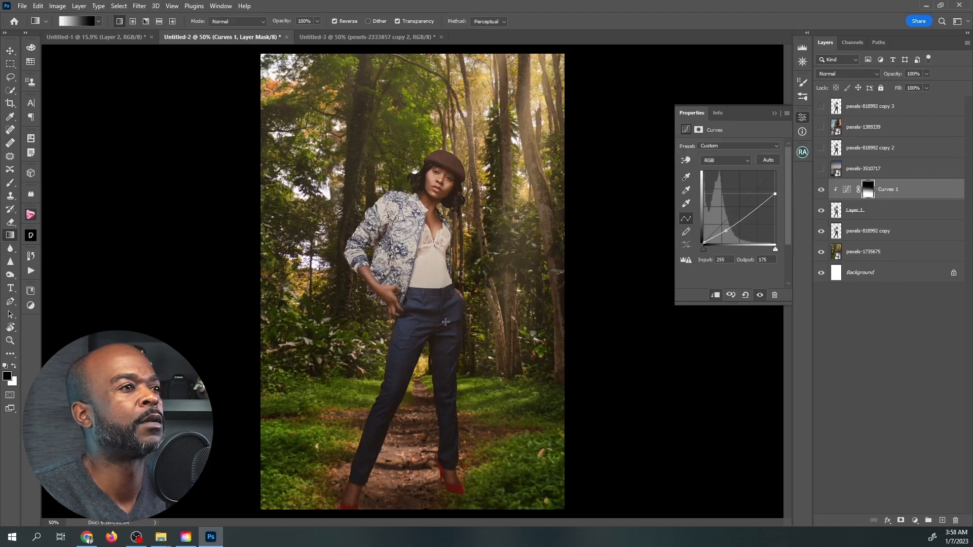
pyautogui.moveTo(392, 278); pyautogui.dragTo(432, 188)
pyautogui.moveTo(423, 307); pyautogui.dragTo(475, 175)
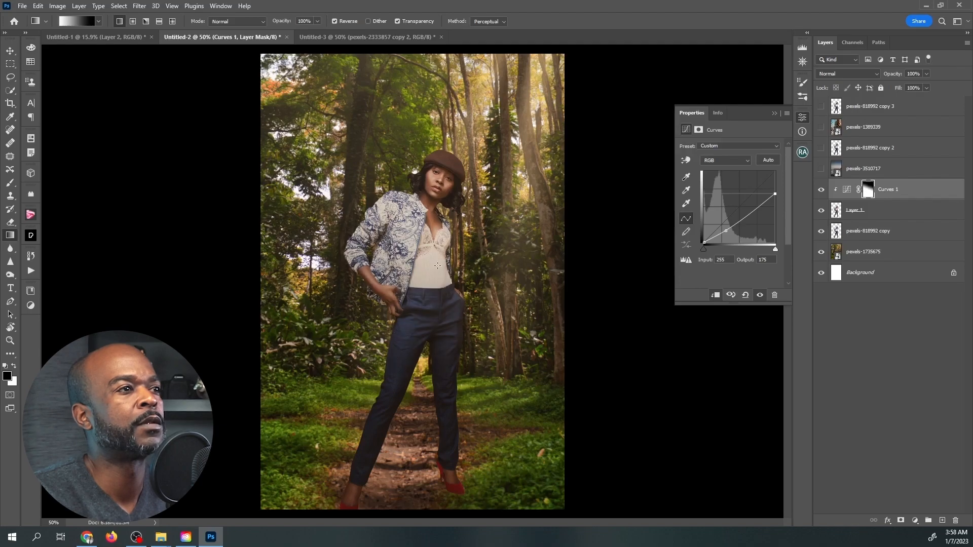
pyautogui.moveTo(383, 443); pyautogui.dragTo(464, 228)
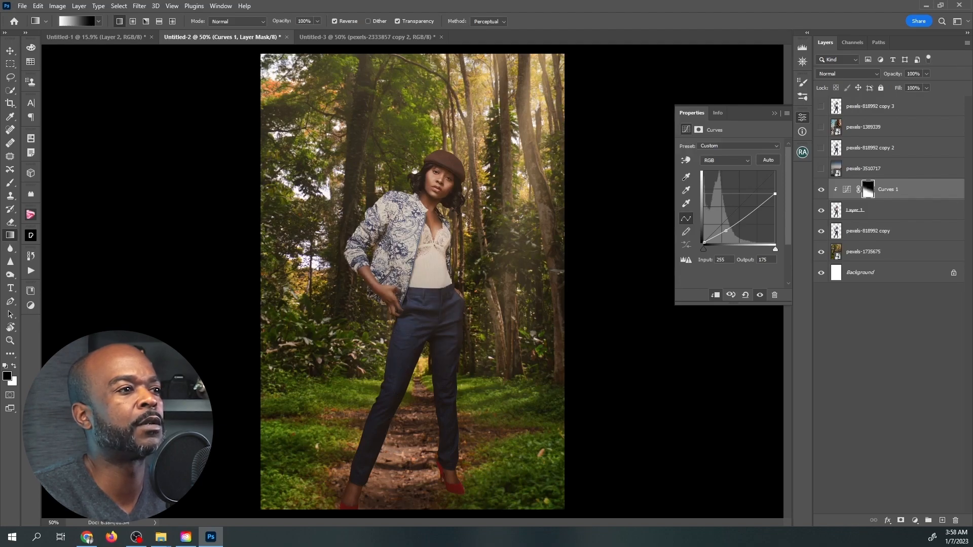
pyautogui.click(926, 74)
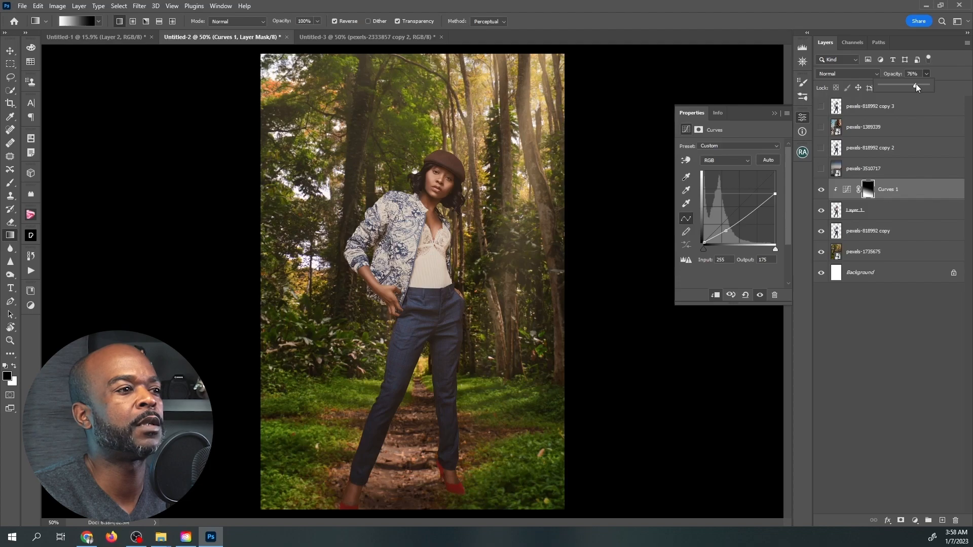
pyautogui.moveTo(914, 84); pyautogui.dragTo(915, 84)
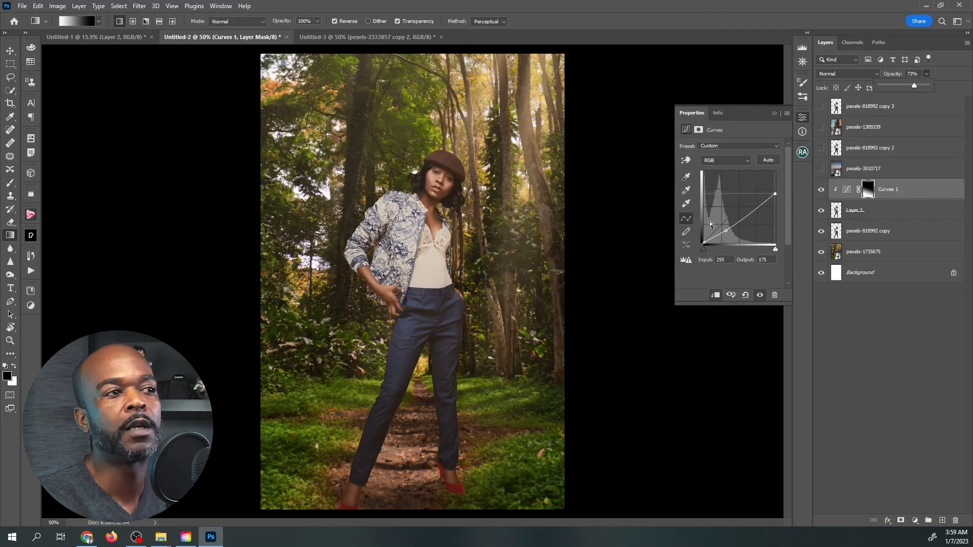
# Show the snowy mountain lake layer pexels-3510717 and the woman layer pexels-818992 copy 2, and make the woman layer active.
pyautogui.click(11, 51)
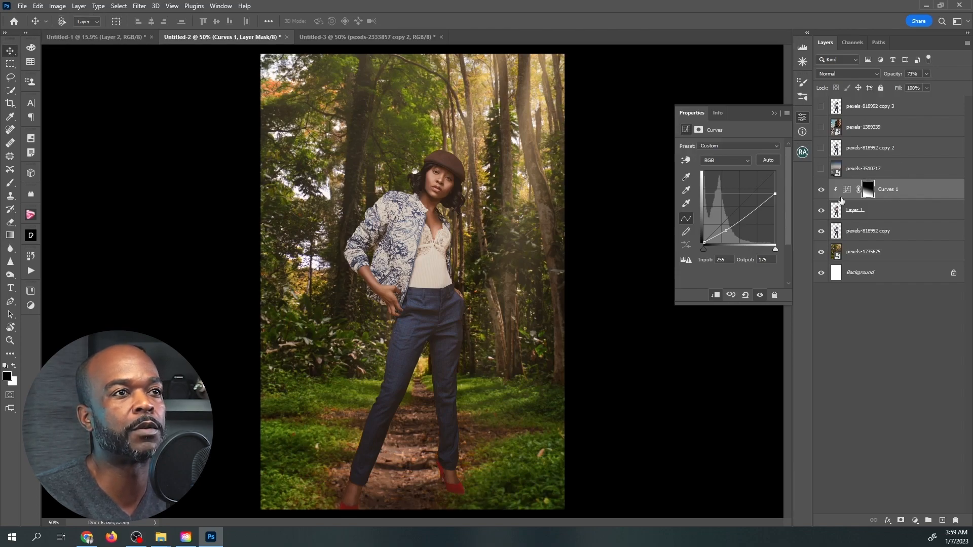
pyautogui.click(822, 168)
pyautogui.click(821, 148)
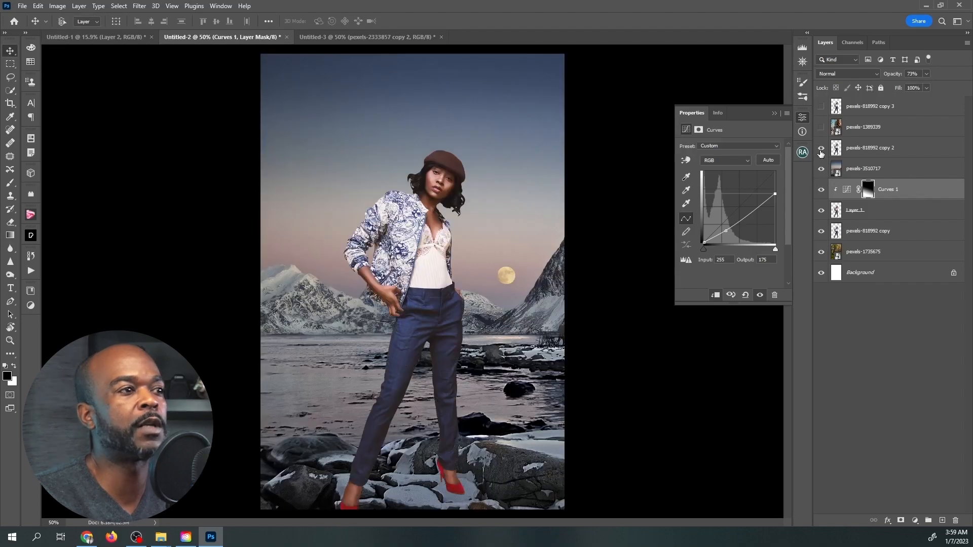
pyautogui.click(822, 148)
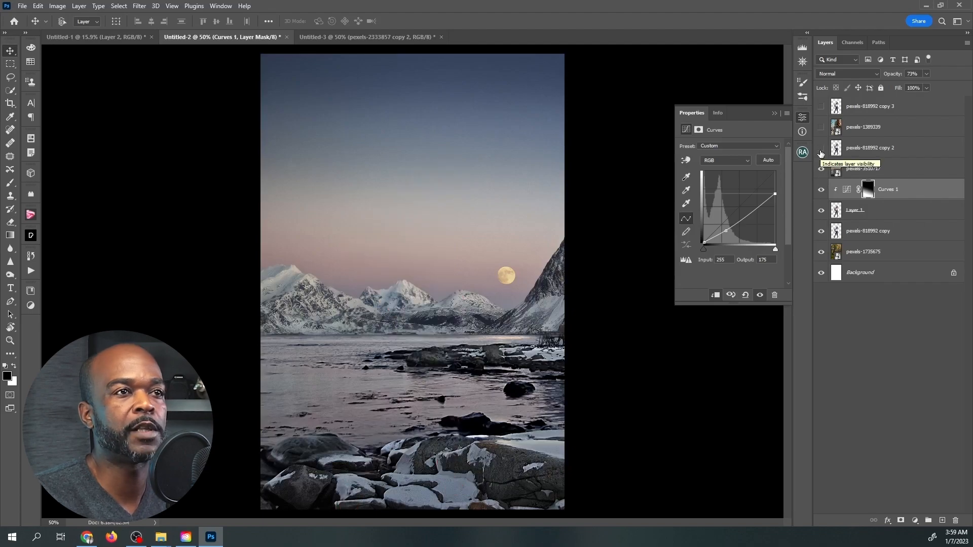
pyautogui.click(821, 149)
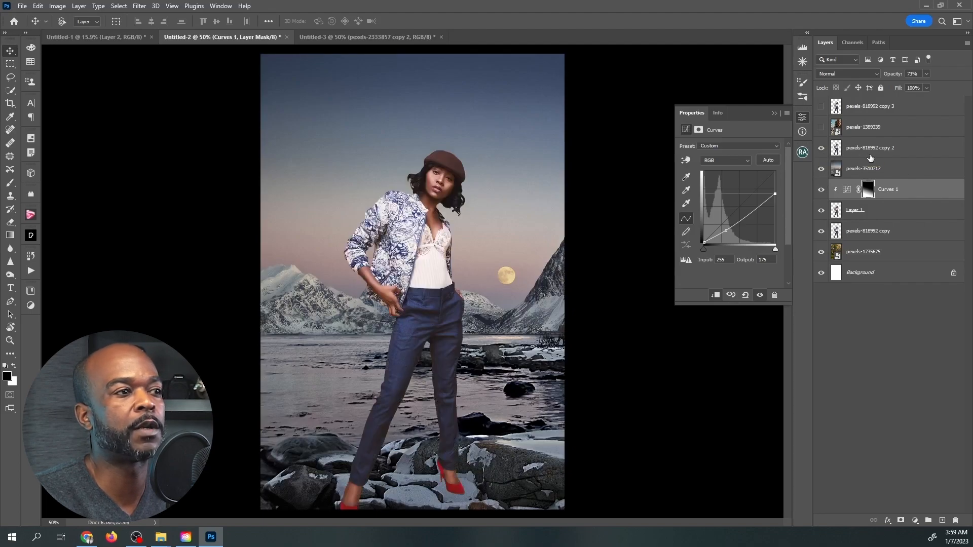
pyautogui.click(871, 157)
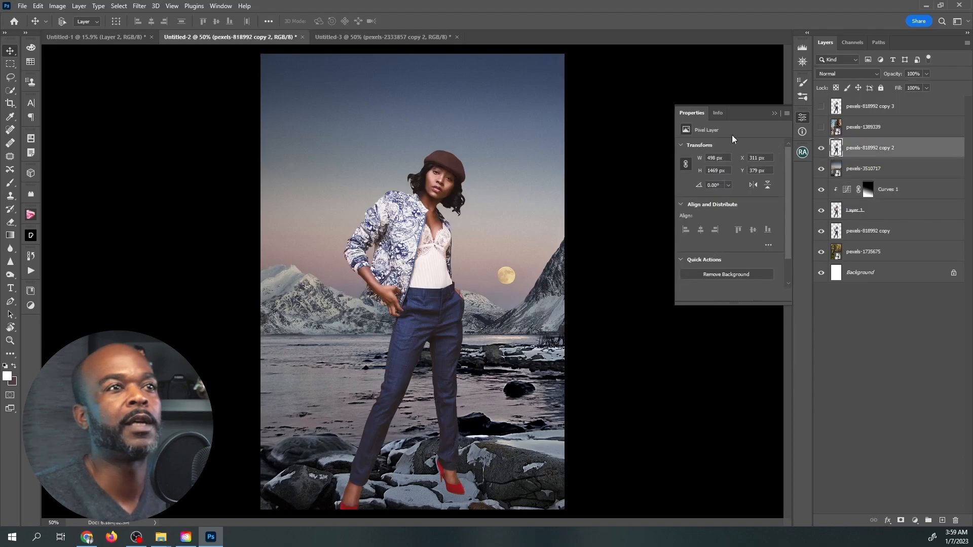
# Enable the Harmonization neural filter on the woman, using the pexels-3510717 layer as the reference image.
pyautogui.click(139, 5)
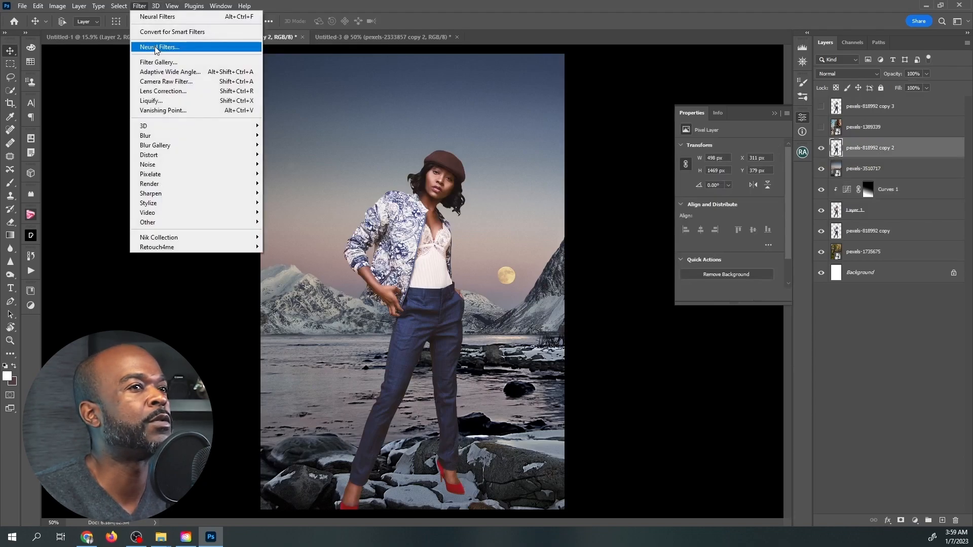
pyautogui.click(174, 49)
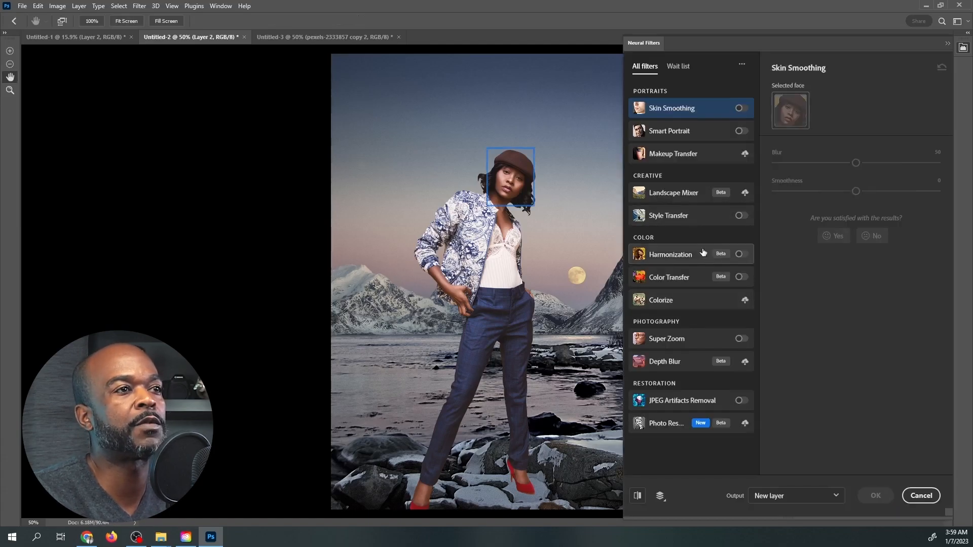
pyautogui.click(741, 255)
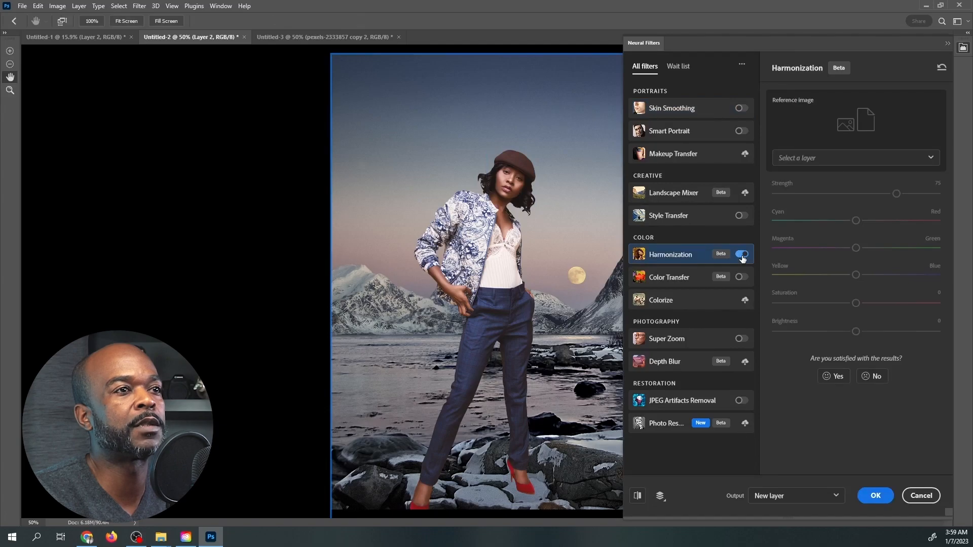
pyautogui.click(873, 158)
pyautogui.click(828, 242)
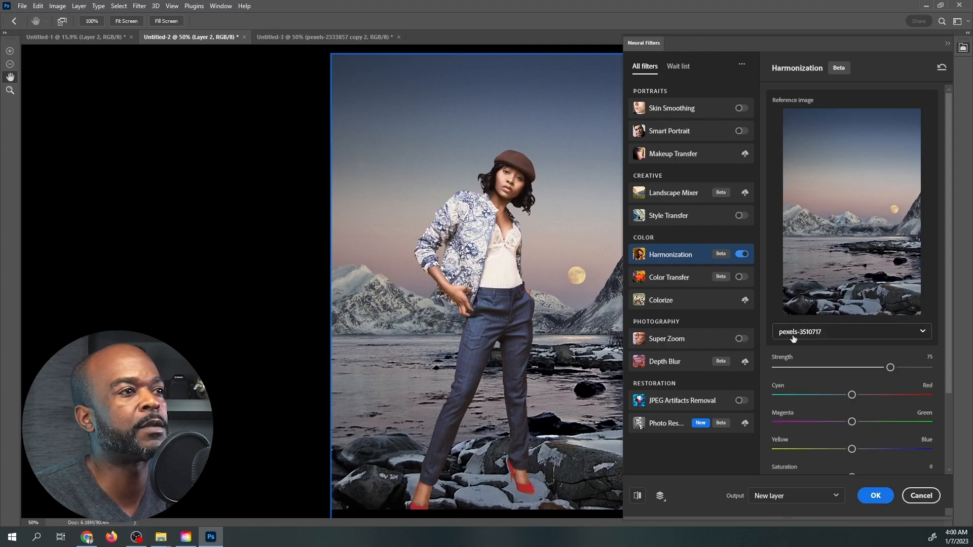
# Set the harmonization strength to 62, saturation to -4 and brightness to -19, and output the result to a new layer.
pyautogui.scroll(-3, 821, 444)
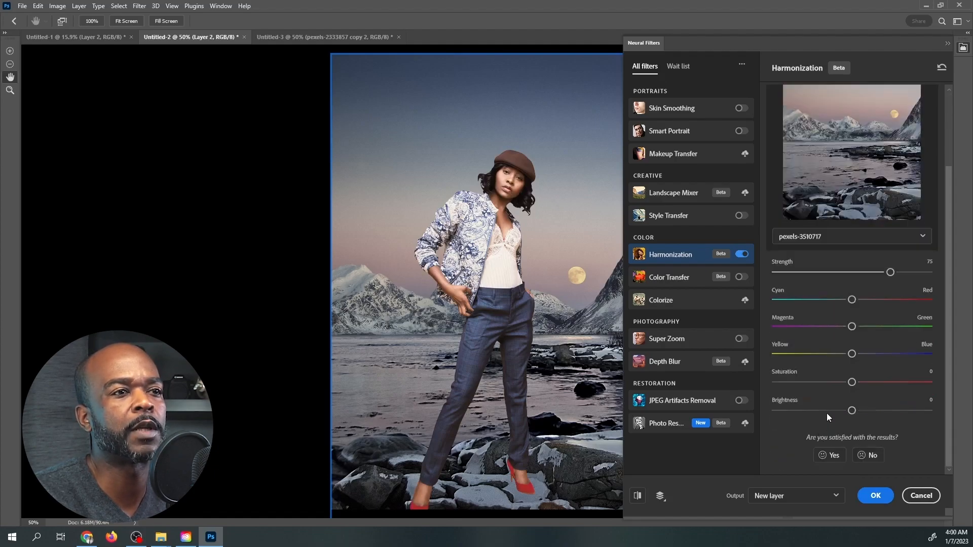
pyautogui.click(828, 411)
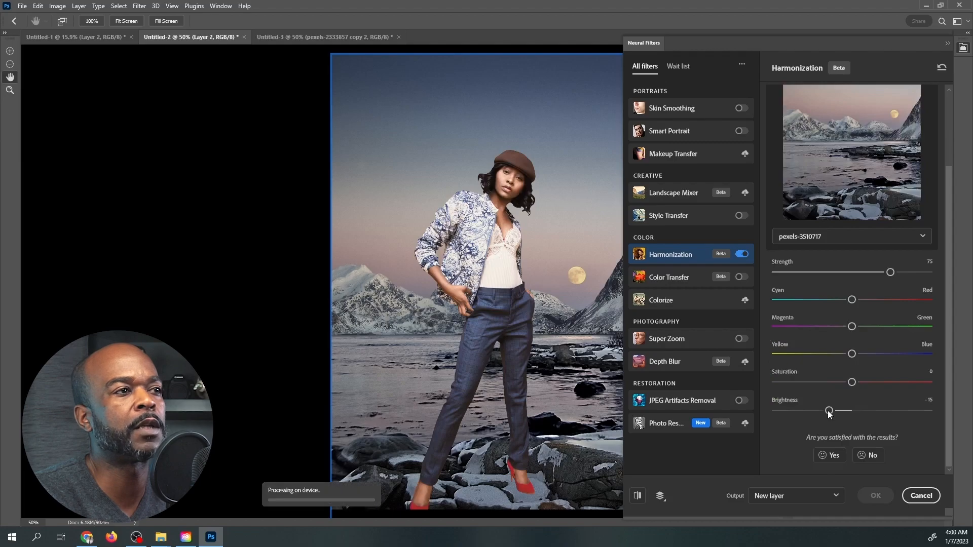
pyautogui.click(835, 381)
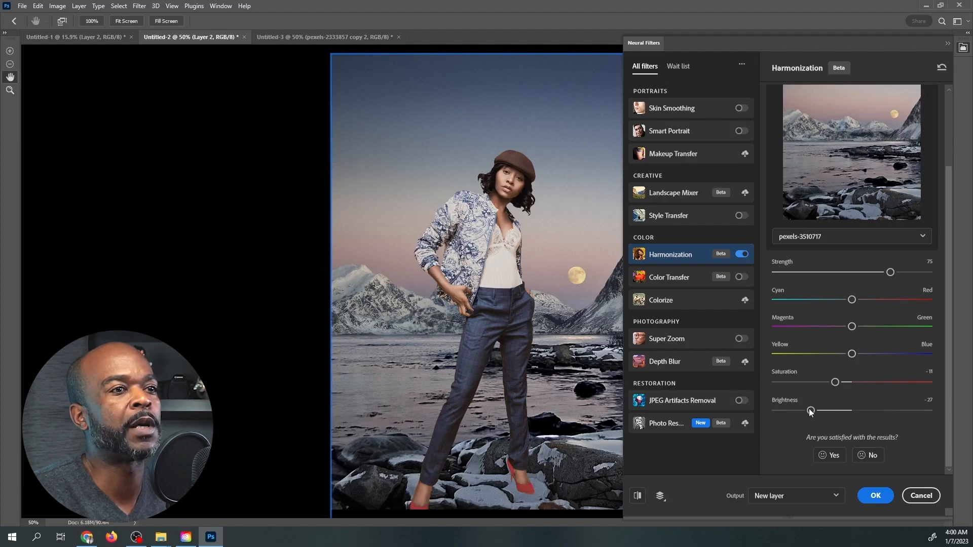
pyautogui.moveTo(811, 411); pyautogui.dragTo(823, 413)
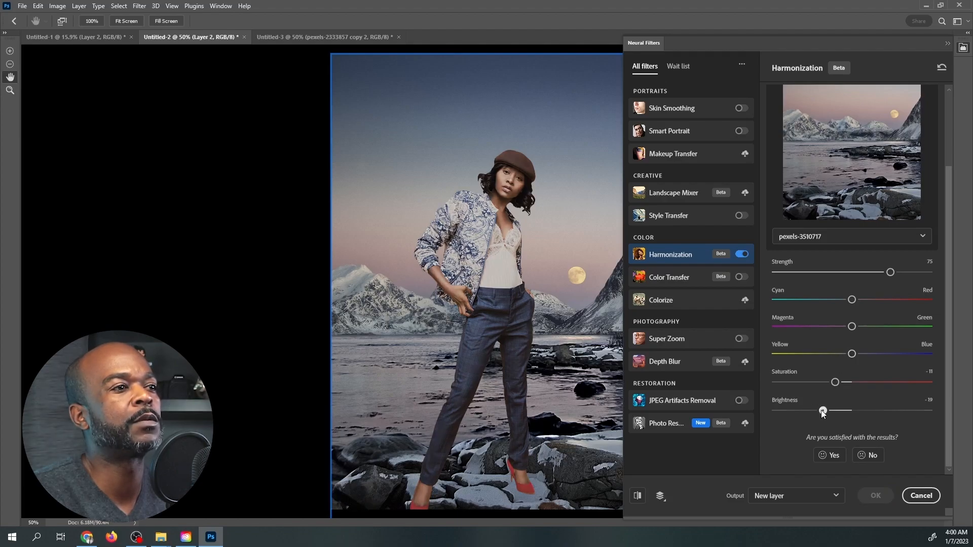
pyautogui.click(871, 273)
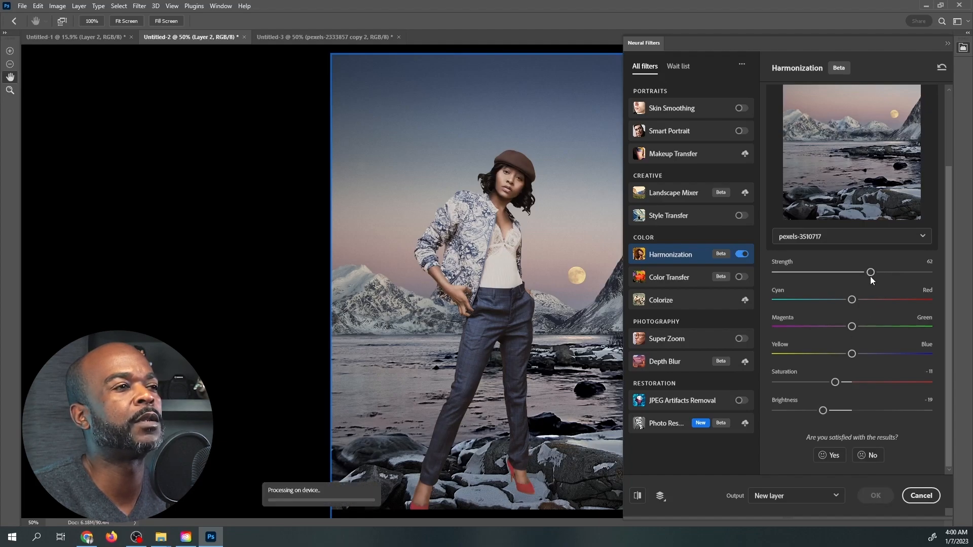
pyautogui.moveTo(837, 382); pyautogui.dragTo(846, 383)
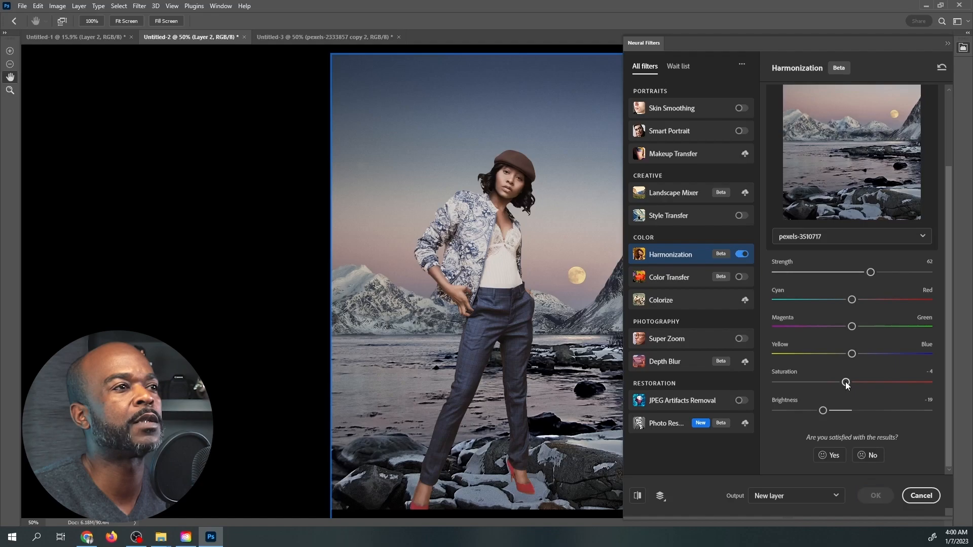
pyautogui.click(876, 495)
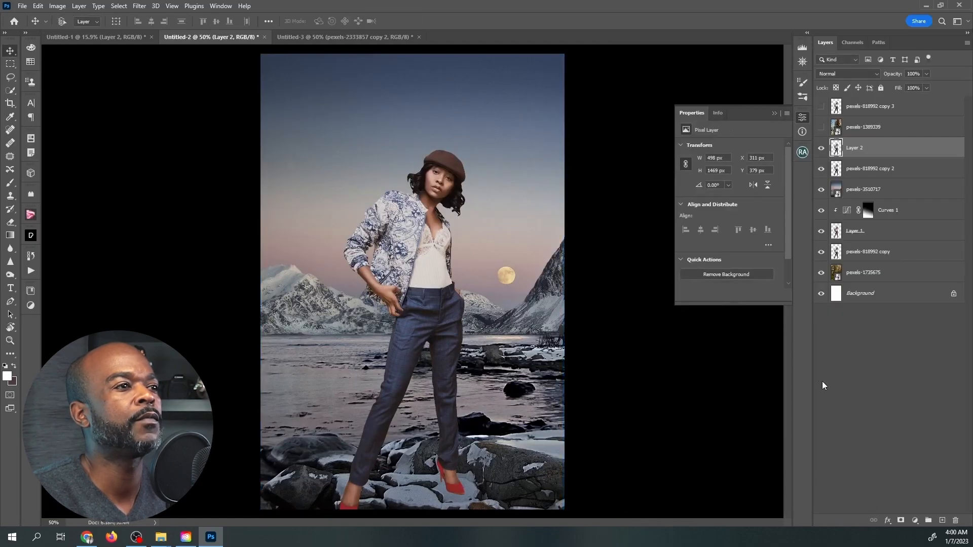
# Compare the woman before and after harmonization by toggling the visibility of Layer 2.
pyautogui.click(821, 148)
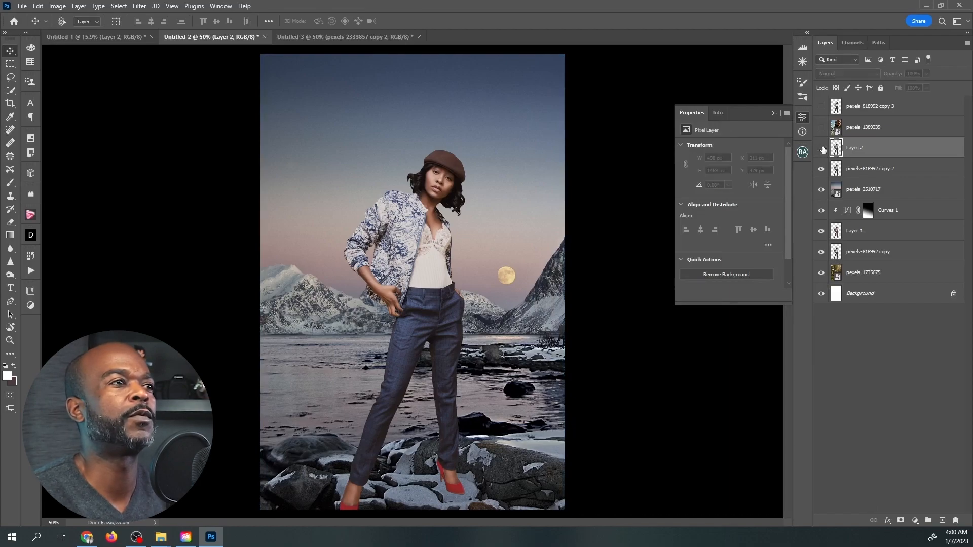
pyautogui.click(822, 148)
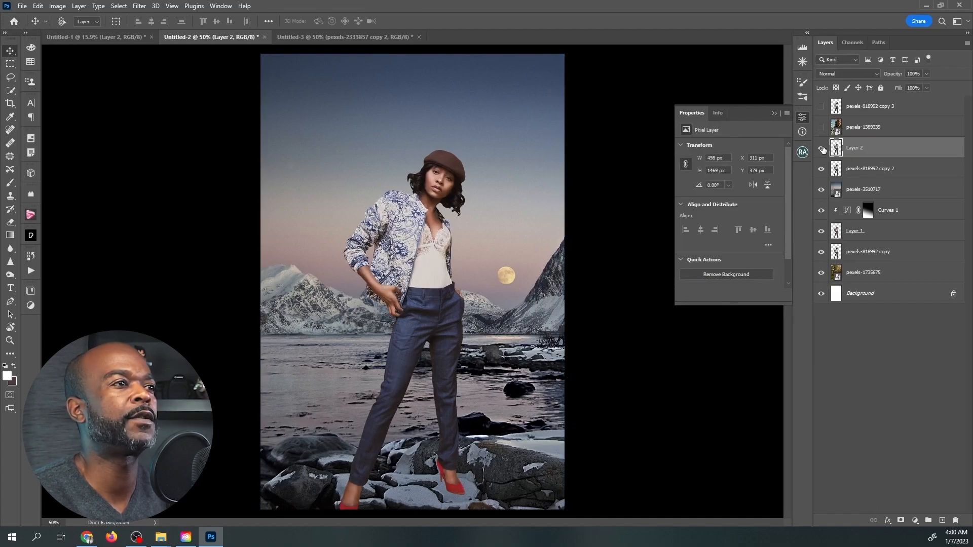
pyautogui.click(822, 148)
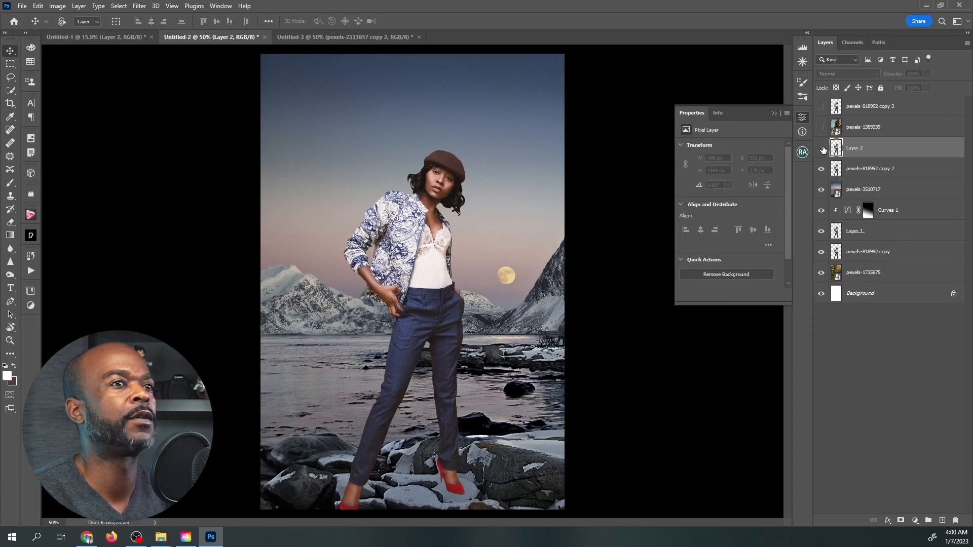
pyautogui.click(822, 148)
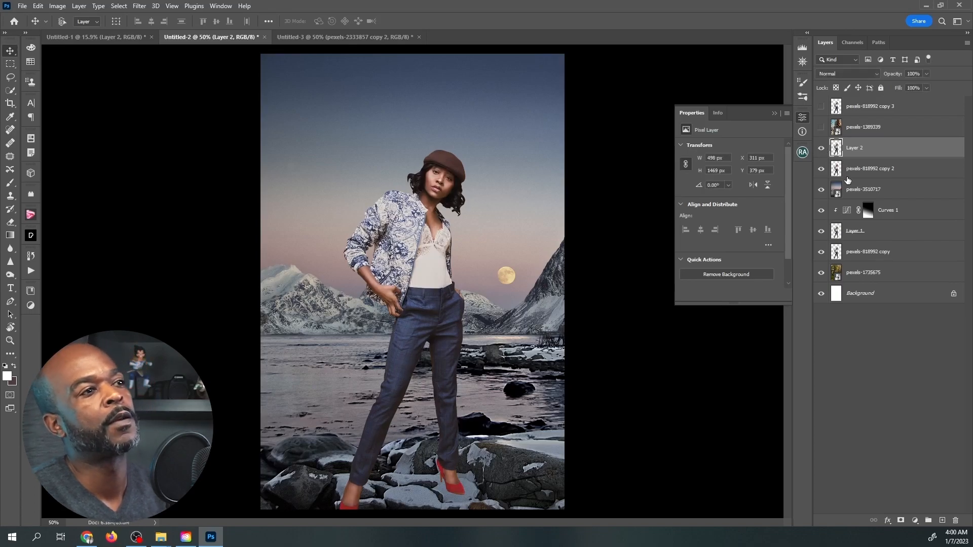
# Show the city street layer pexels-1389339 and the woman layer pexels-818992 copy 3, and make the woman layer active.
pyautogui.click(822, 127)
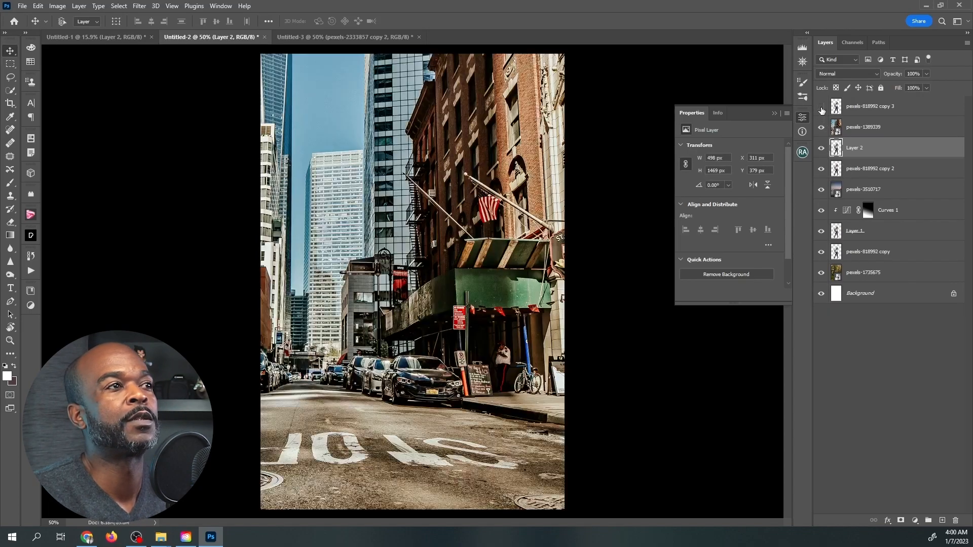
pyautogui.click(822, 107)
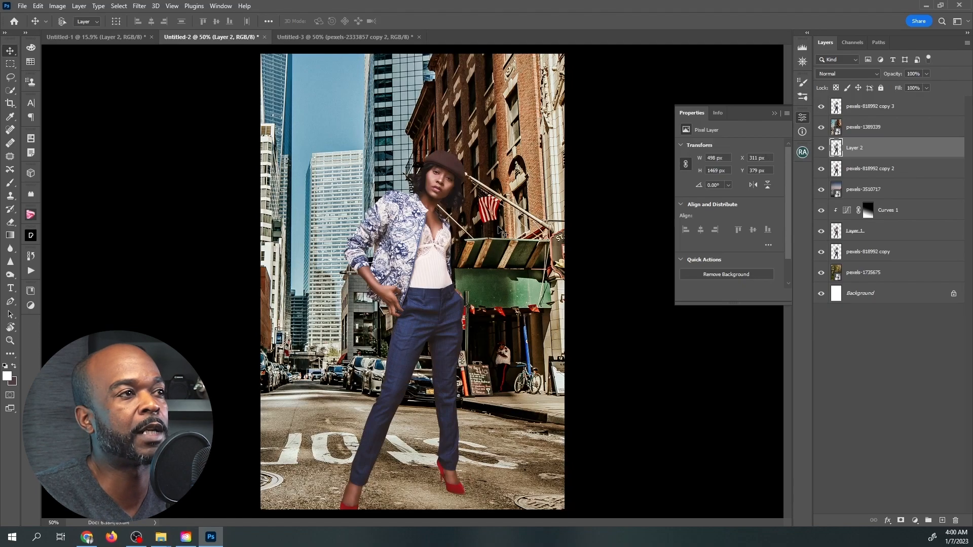
pyautogui.click(847, 108)
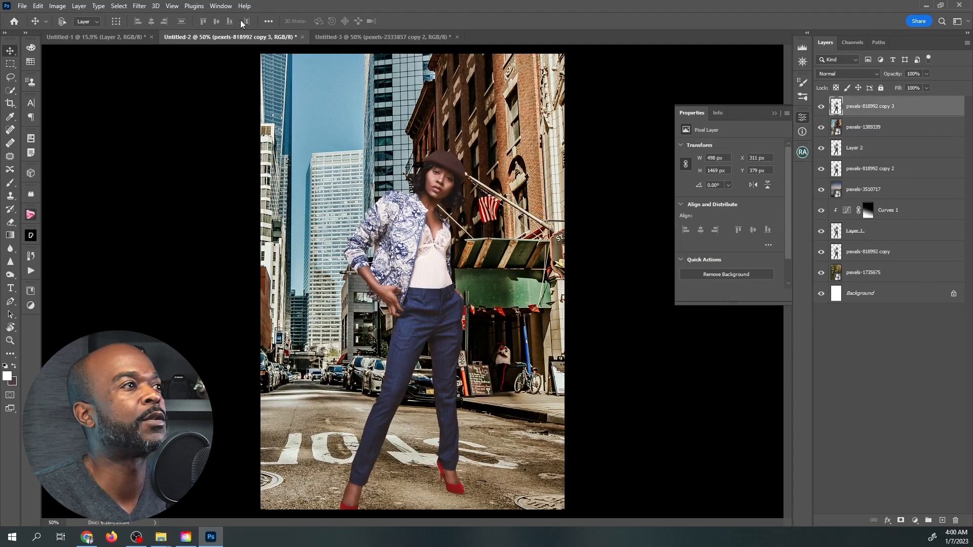
# Enable the Harmonization neural filter on the woman, using the pexels-1389339 street layer as the reference image.
pyautogui.click(139, 6)
pyautogui.click(187, 47)
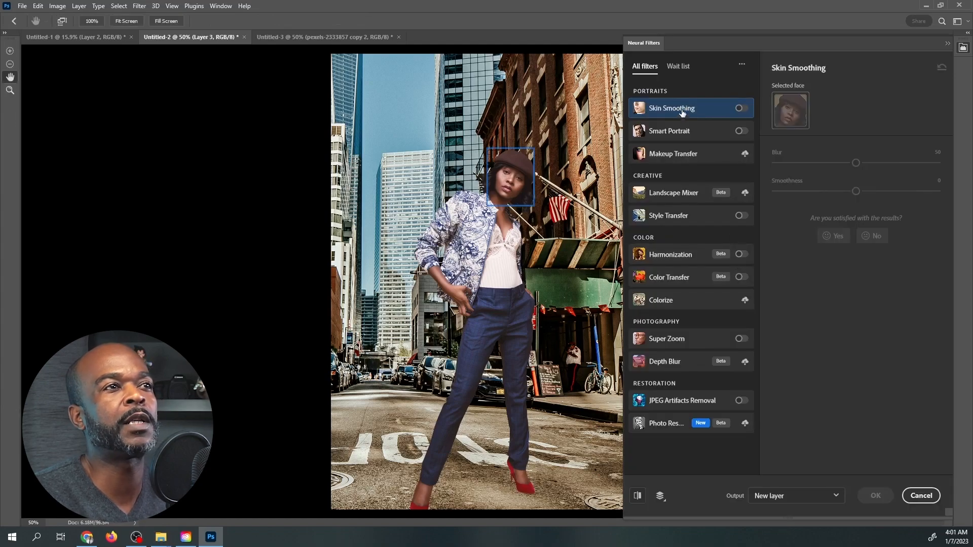
pyautogui.click(704, 258)
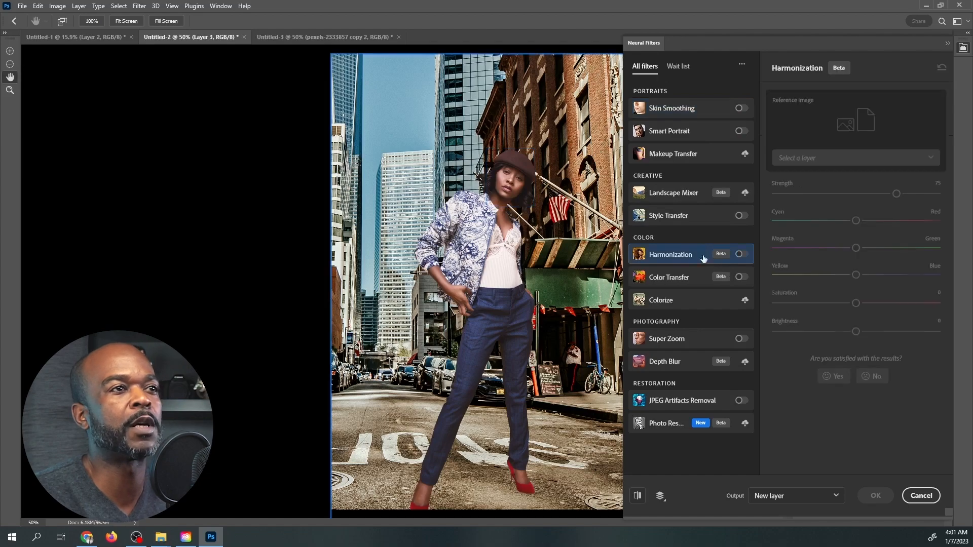
pyautogui.click(741, 254)
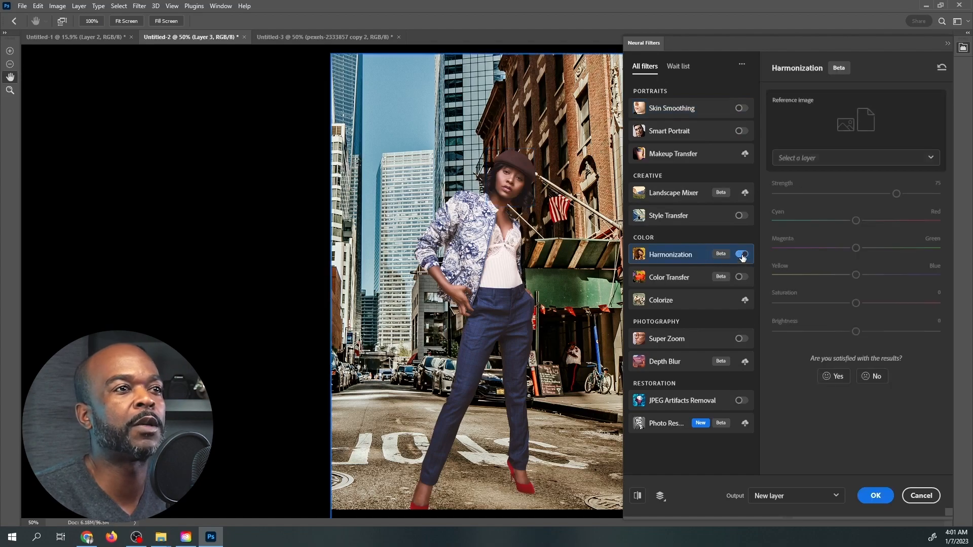
pyautogui.click(840, 157)
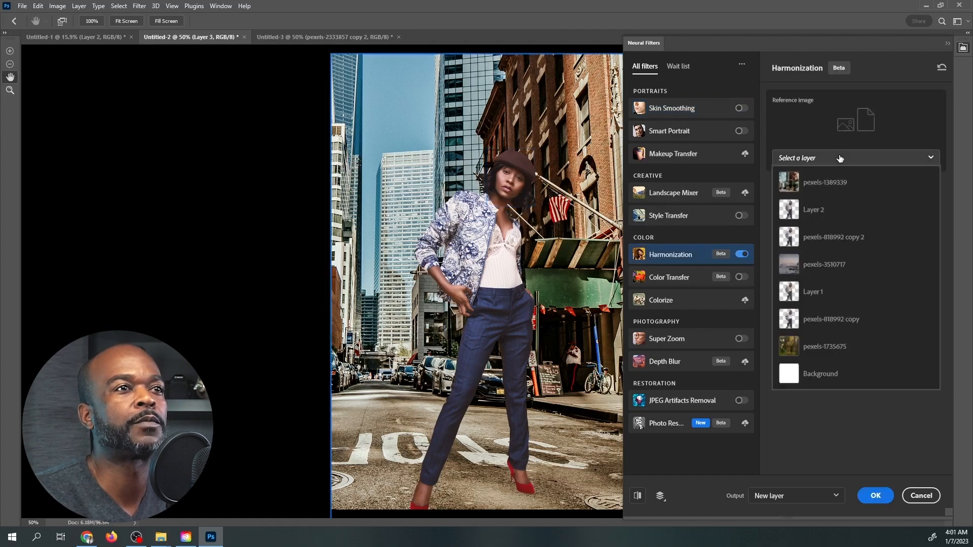
pyautogui.click(835, 182)
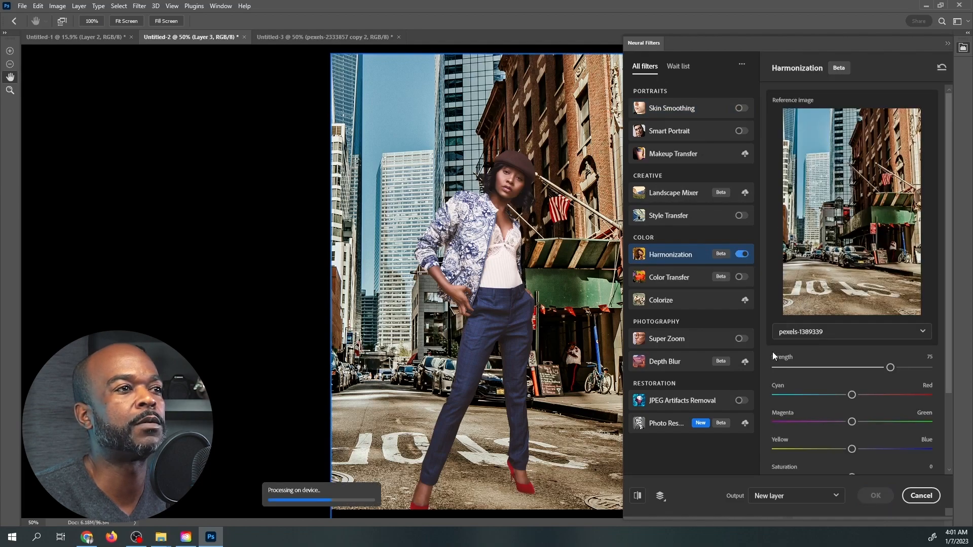
# Set the harmonization for the street scene to strength 62, saturation +11 and brightness -24.
pyautogui.scroll(-3, 835, 395)
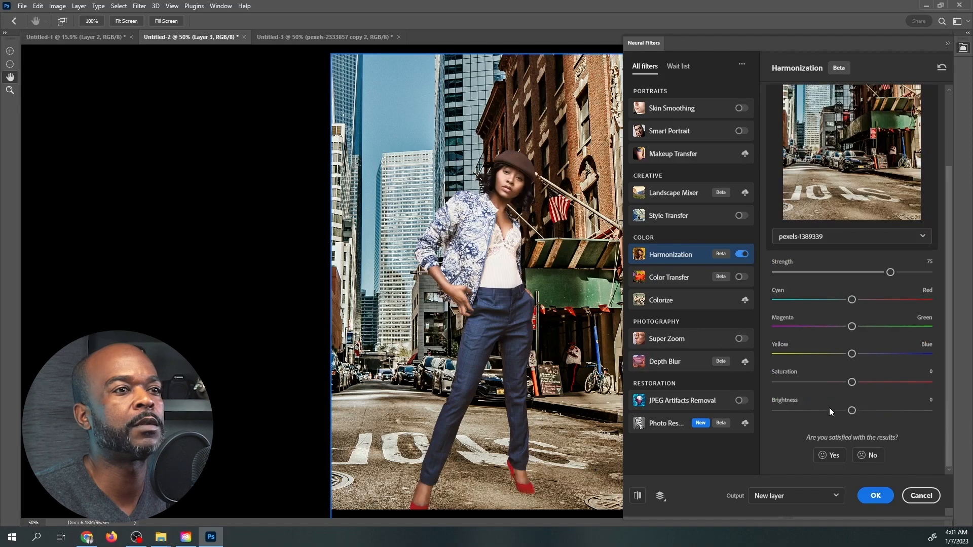
pyautogui.click(827, 411)
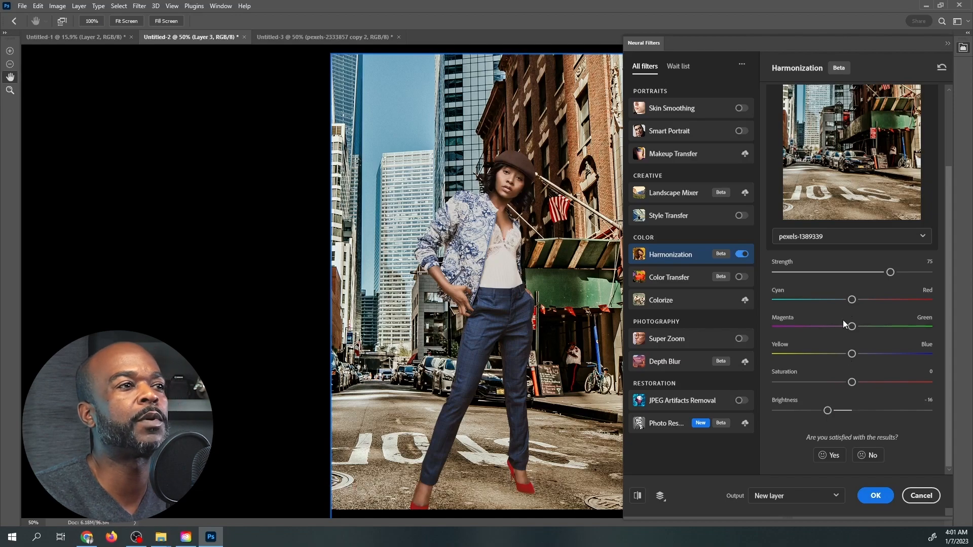
pyautogui.click(871, 272)
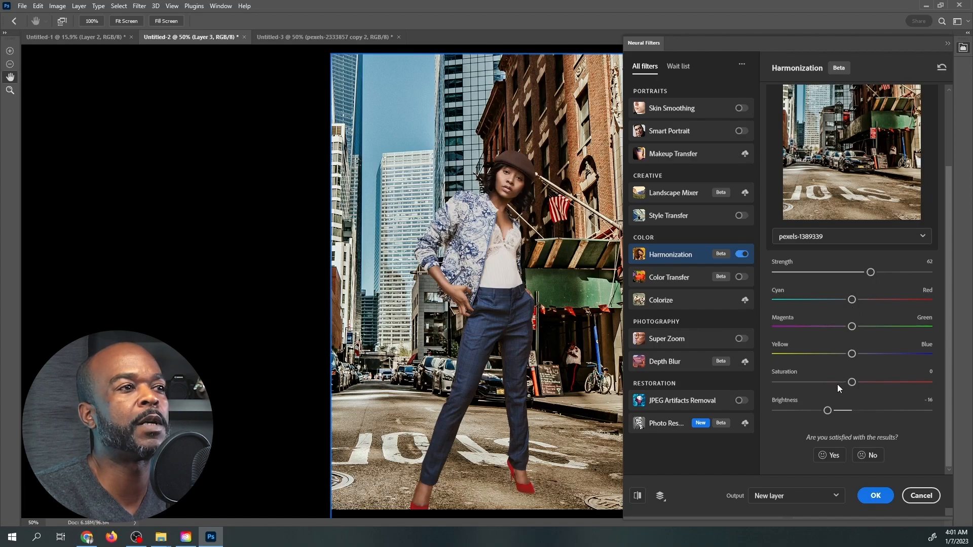
pyautogui.click(858, 382)
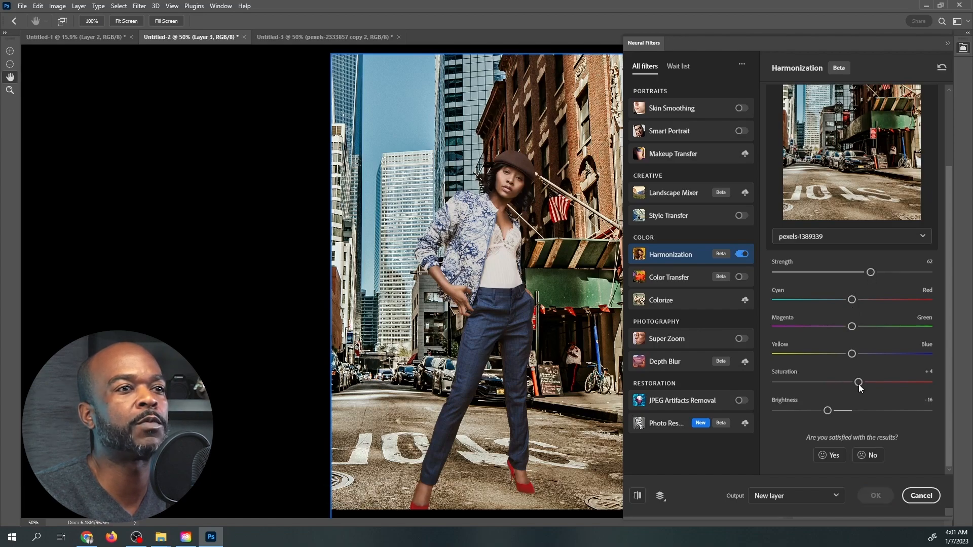
pyautogui.click(815, 410)
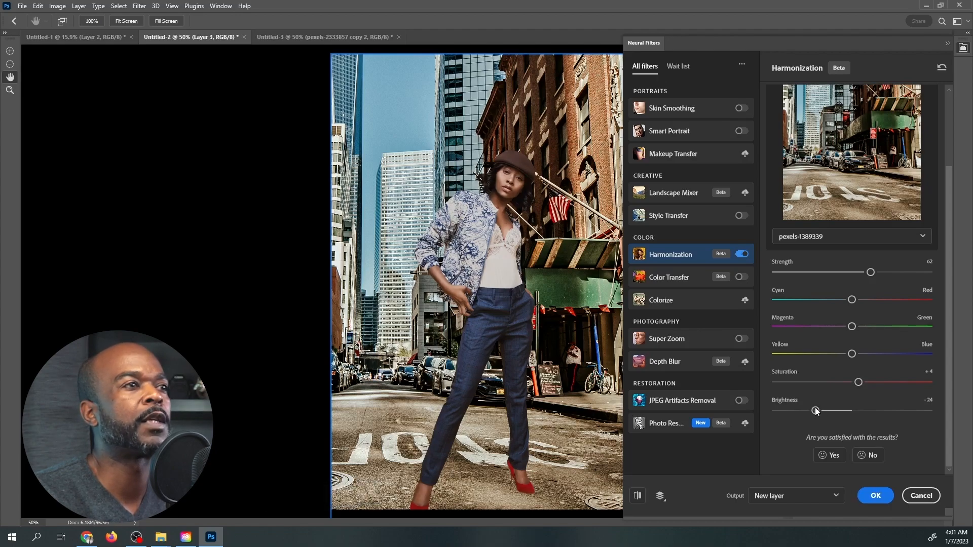
pyautogui.click(868, 384)
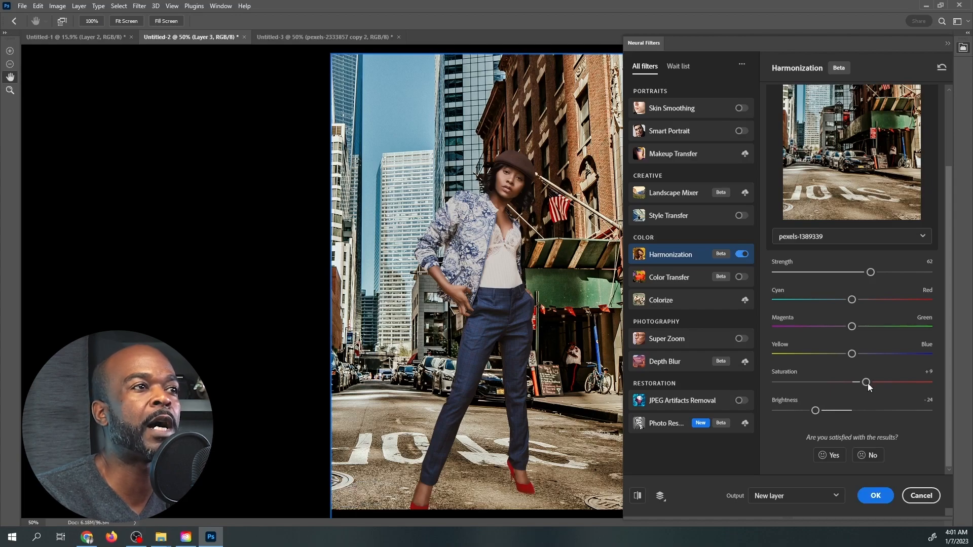
pyautogui.click(870, 382)
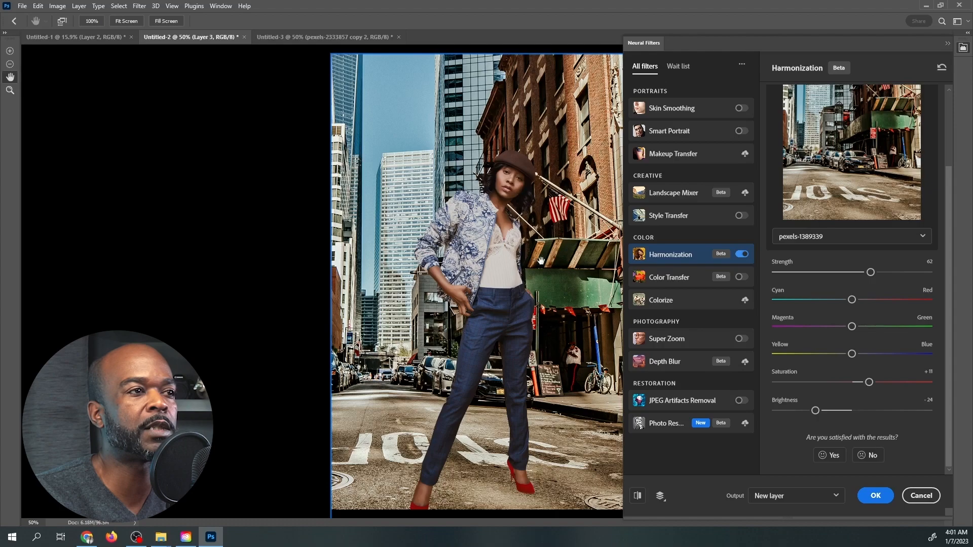
# Set the street harmonization to strength 76 and brightness -16, and apply it to the woman as a new layer.
pyautogui.moveTo(808, 411); pyautogui.dragTo(808, 411)
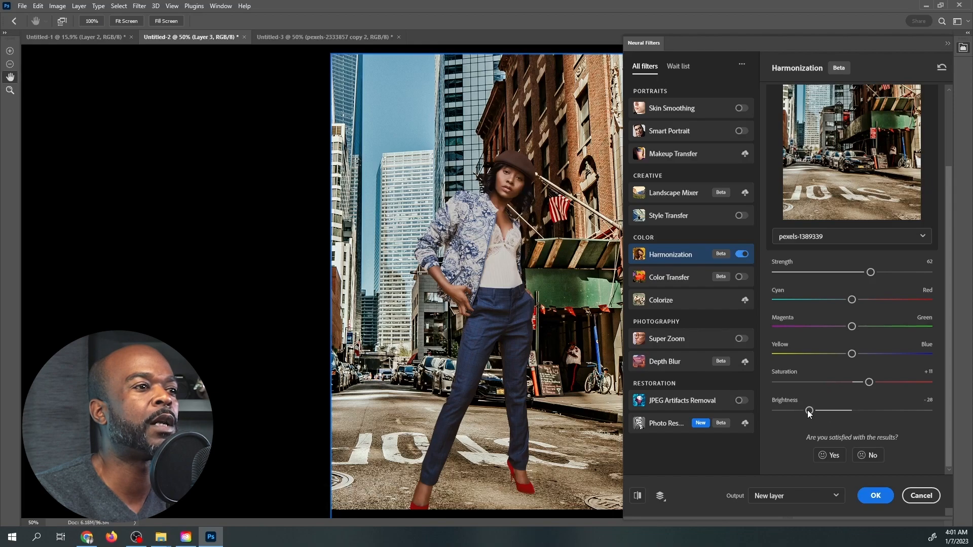
pyautogui.moveTo(868, 273); pyautogui.dragTo(893, 273)
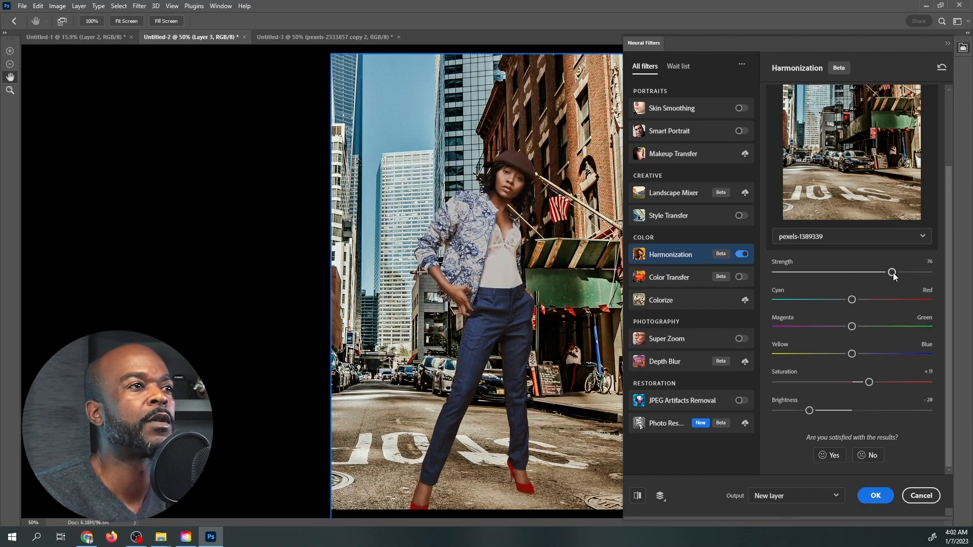
pyautogui.click(826, 410)
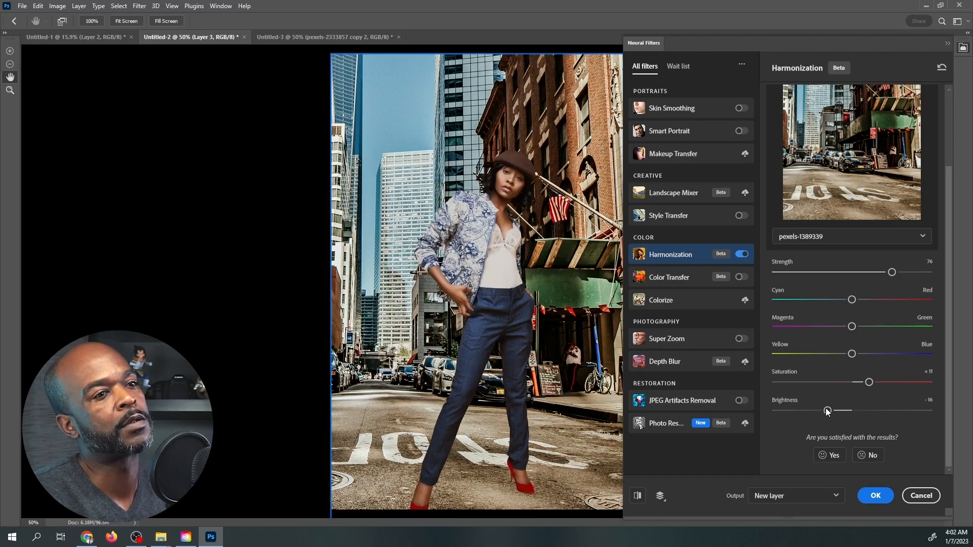
pyautogui.click(885, 497)
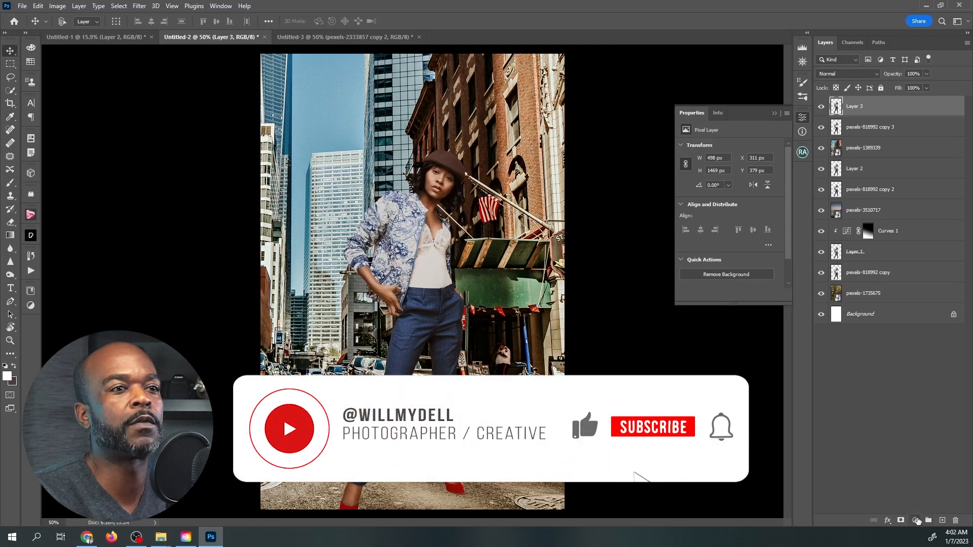
# Add a Curves adjustment layer above Layer 3 and clip it to that layer.
pyautogui.click(916, 521)
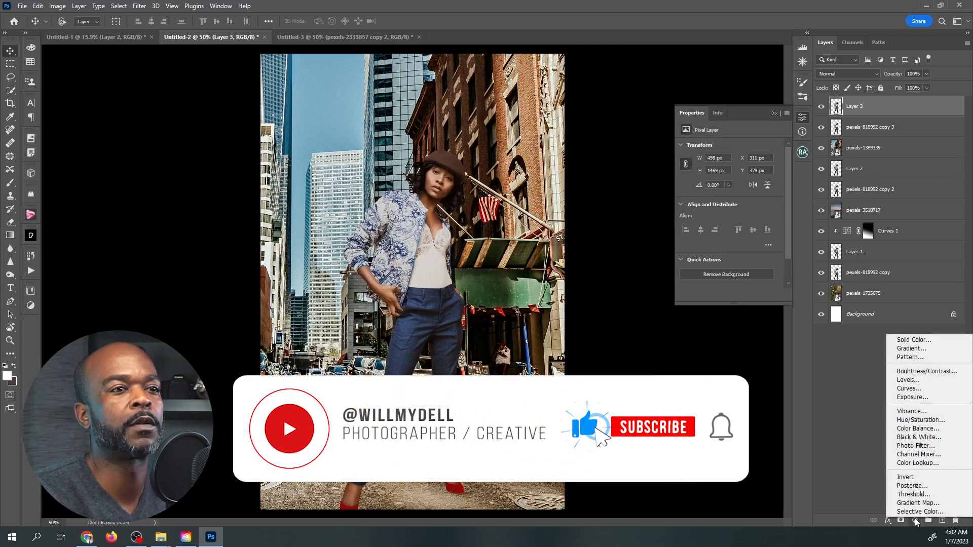
pyautogui.click(910, 389)
pyautogui.click(716, 295)
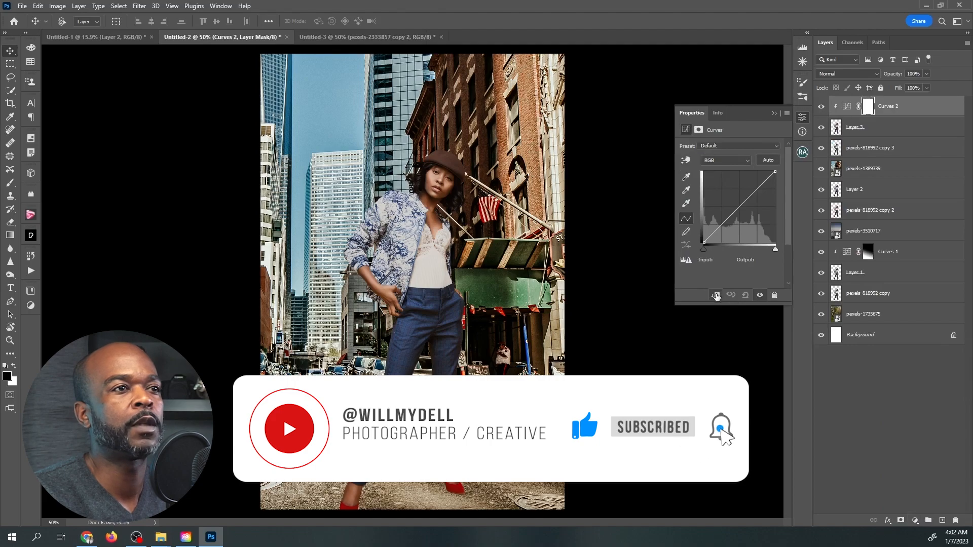
pyautogui.moveTo(759, 188); pyautogui.dragTo(744, 211)
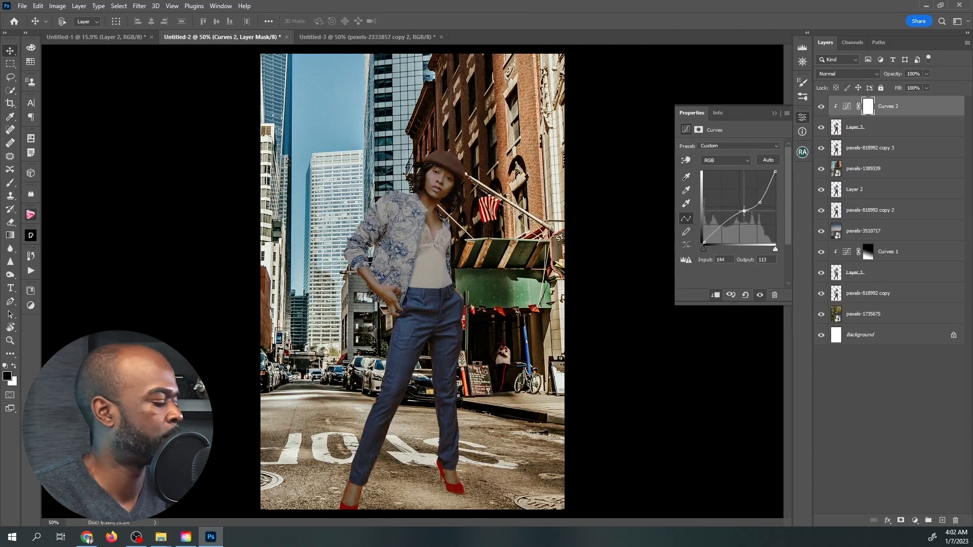
pyautogui.hotkey('ctrl', 'z')
pyautogui.hotkey('ctrl', 'z')
# Lower the curve's white point to output 204, add a shadow point at input 73, output 68, and compare with the adjustment hidden.
pyautogui.moveTo(775, 173); pyautogui.dragTo(776, 185)
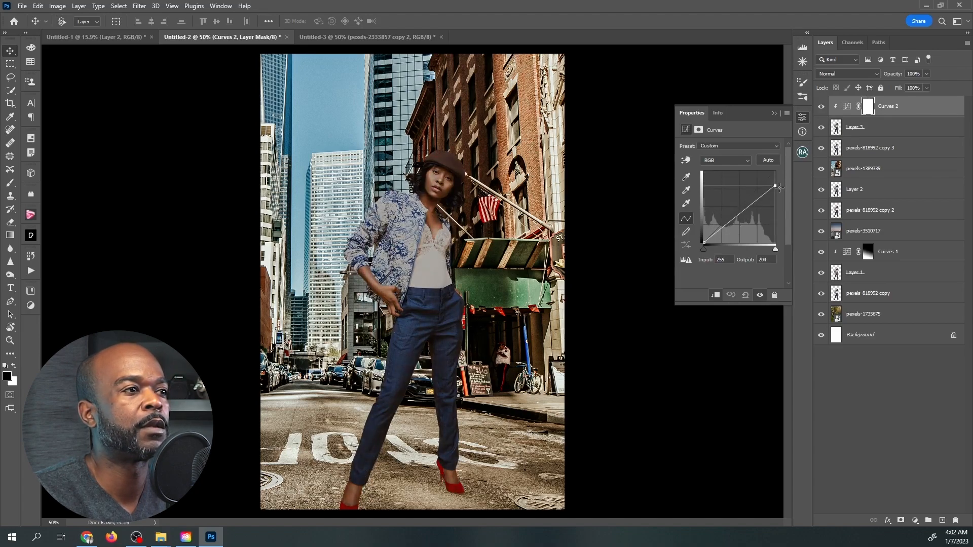
pyautogui.moveTo(720, 229); pyautogui.dragTo(724, 224)
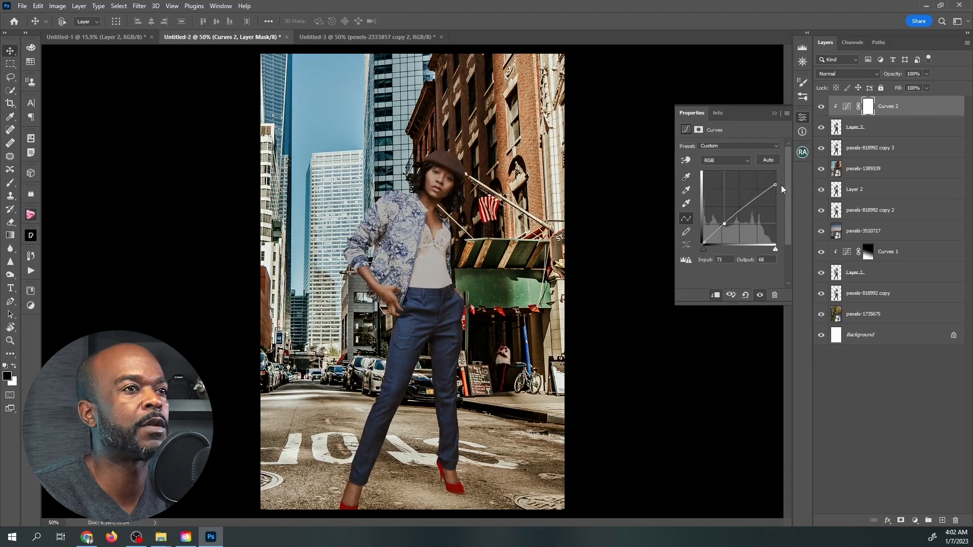
pyautogui.click(822, 107)
pyautogui.click(821, 107)
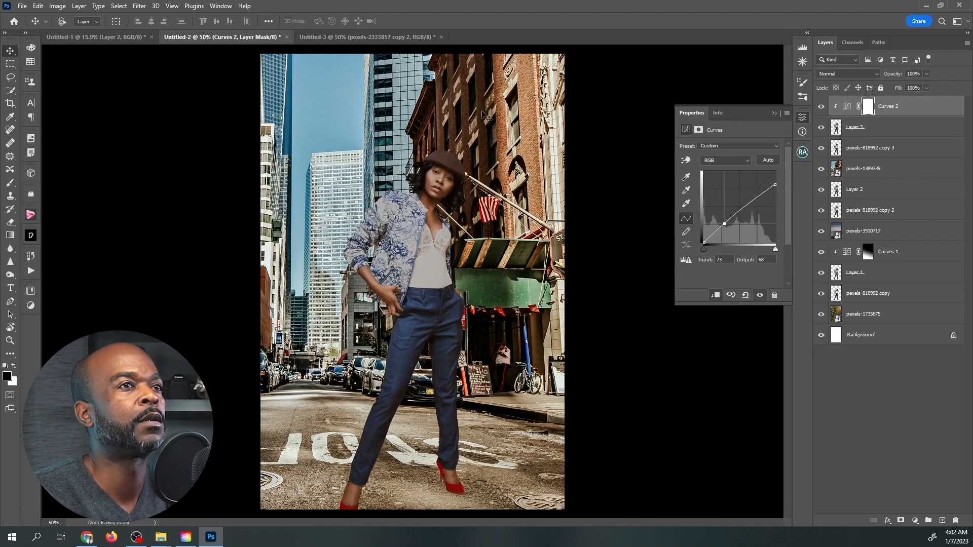
# Mask Curves 2 with a linear gradient that limits the darkening to the woman's lower body, and compare with the adjustment hidden.
pyautogui.click(10, 236)
pyautogui.moveTo(383, 338); pyautogui.dragTo(384, 185)
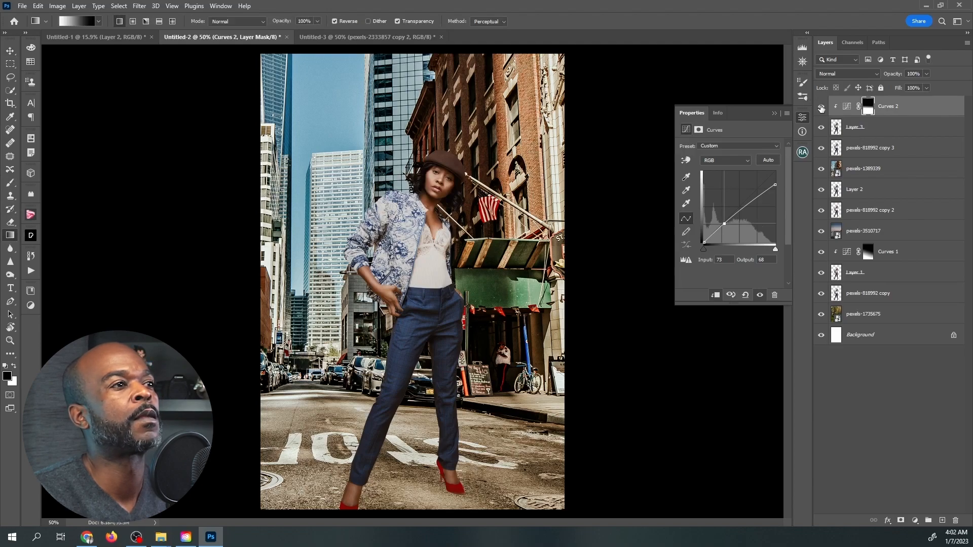
pyautogui.click(825, 109)
pyautogui.click(822, 107)
# Group Curves 2 with Layer 3 and compare the woman before and after by toggling the group's visibility.
pyautogui.keyDown('shift'); pyautogui.click(866, 131); pyautogui.keyUp('shift')
pyautogui.press('x')
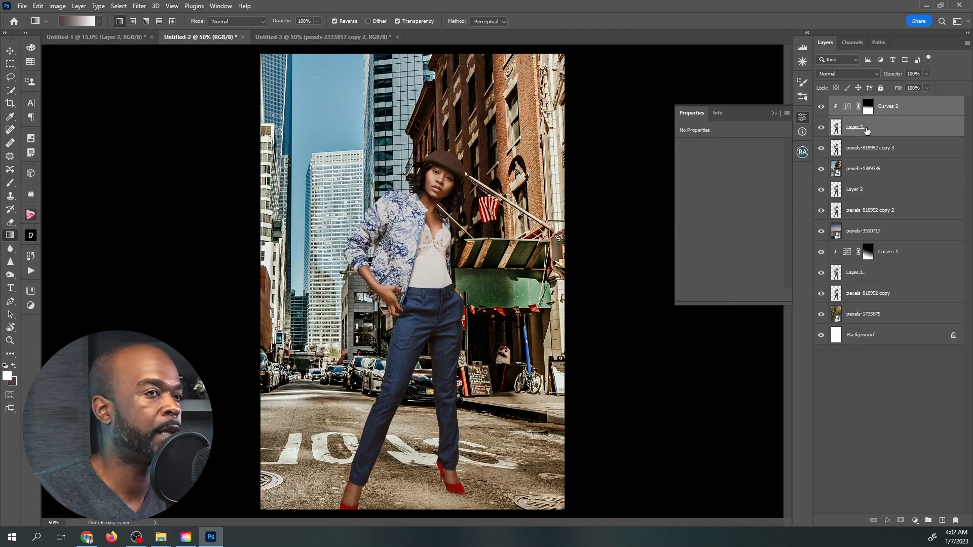
pyautogui.hotkey('ctrl', 'g')
pyautogui.click(823, 102)
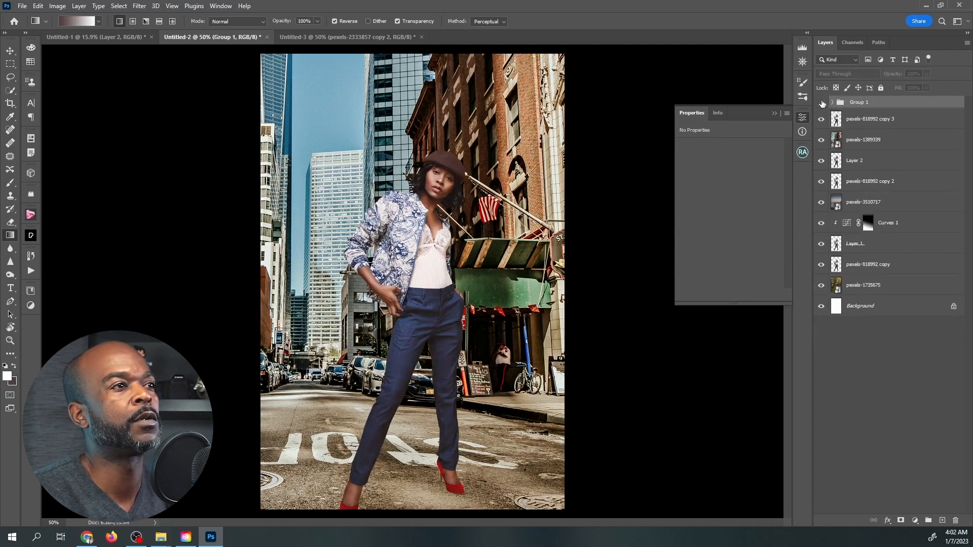
pyautogui.click(823, 103)
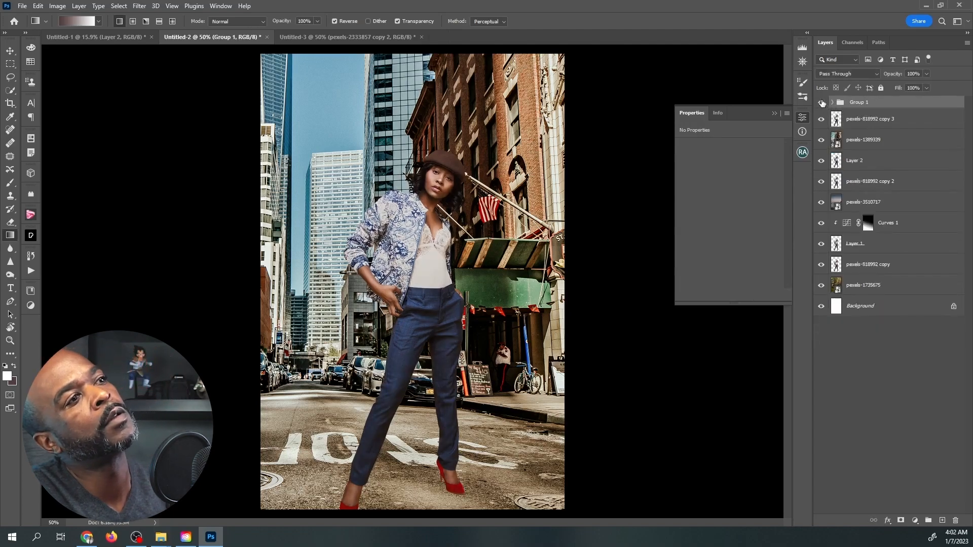
pyautogui.click(822, 103)
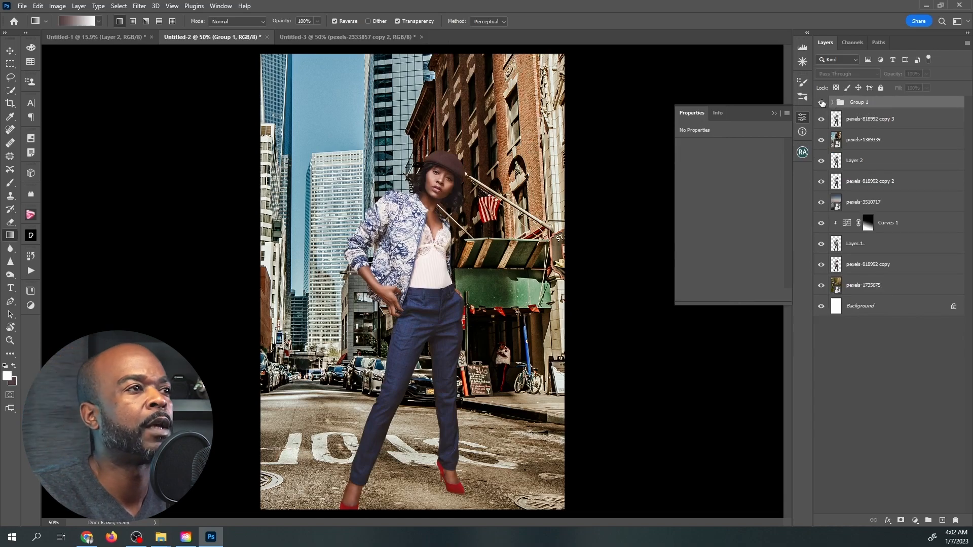
pyautogui.click(823, 103)
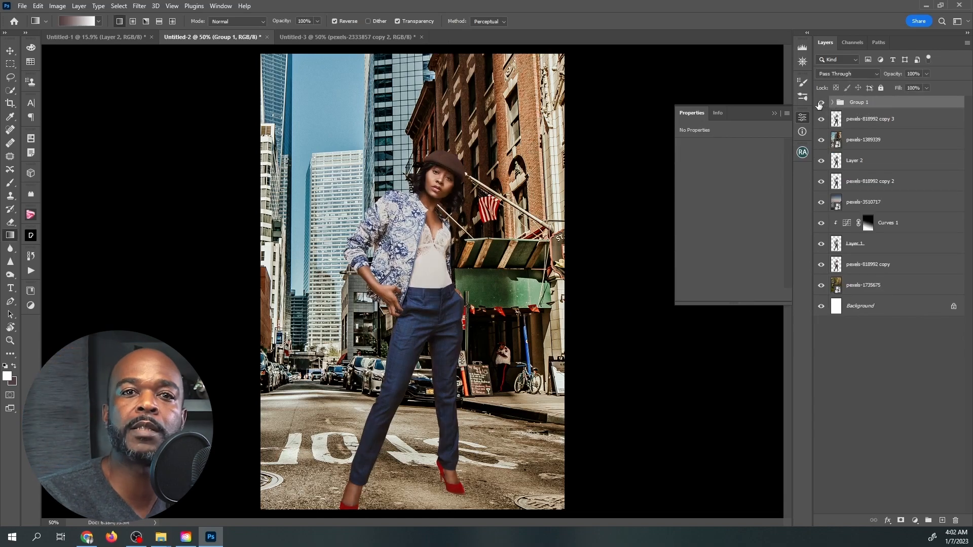
# Switch to the Untitled-3 document, show the Ferris wheel layer pexels-2128165, and make the ice cream layer pexels-2333857 active.
pyautogui.click(391, 34)
pyautogui.click(821, 210)
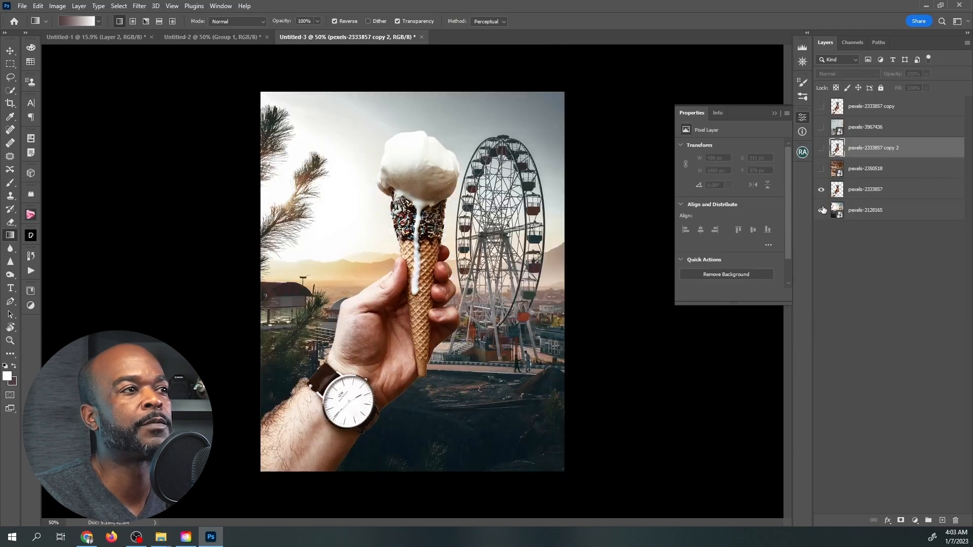
pyautogui.click(10, 52)
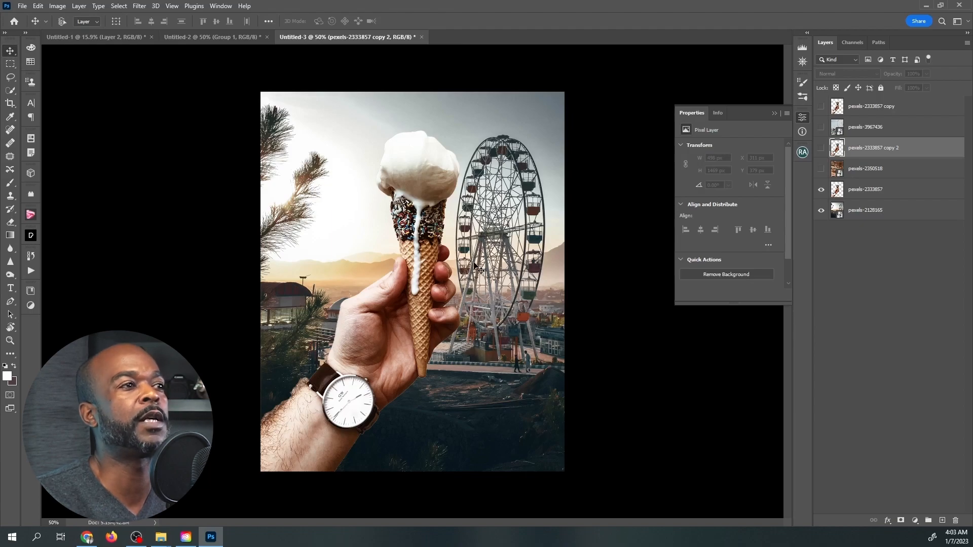
pyautogui.click(856, 191)
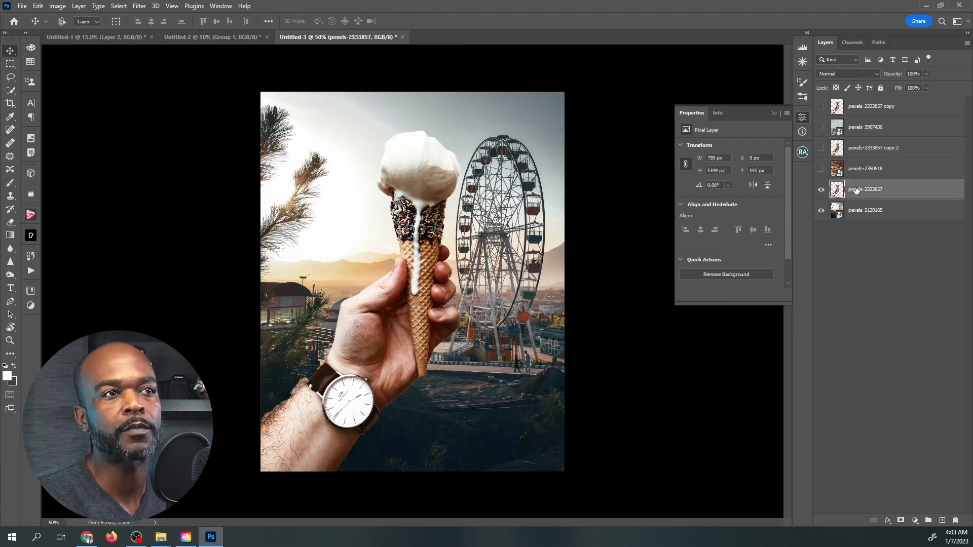
# Enable the Harmonization neural filter on the hand with ice cream, using the pexels-2128165 Ferris wheel layer as the reference image.
pyautogui.click(162, 6)
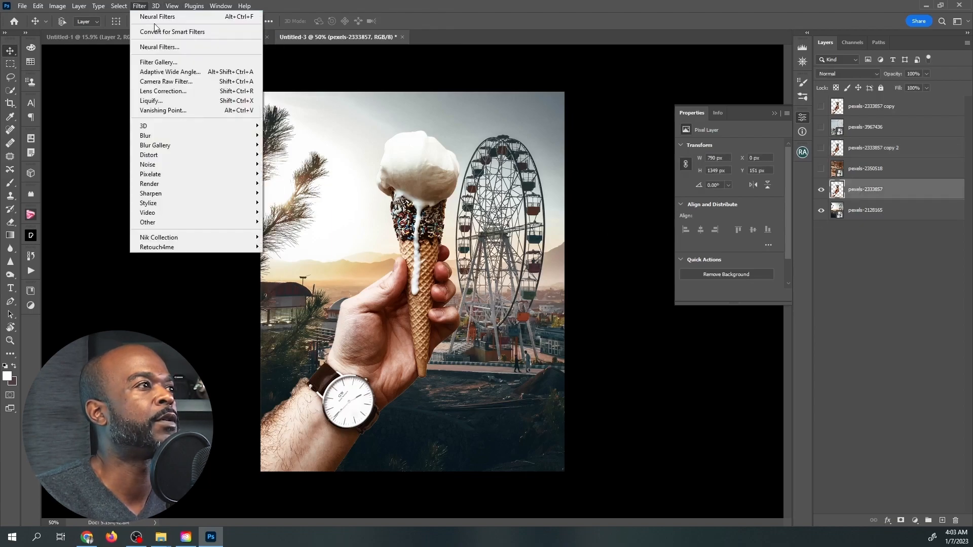
pyautogui.click(159, 47)
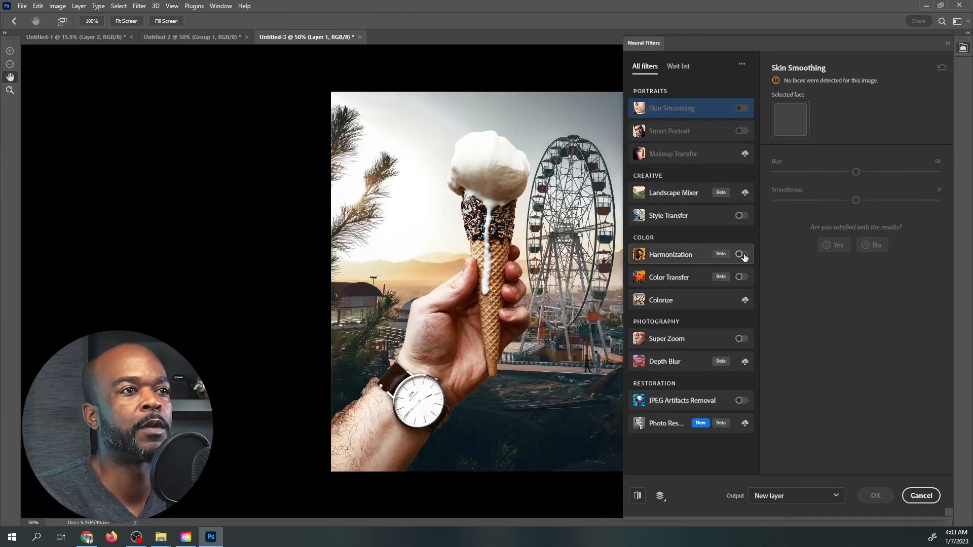
pyautogui.click(742, 255)
pyautogui.click(827, 157)
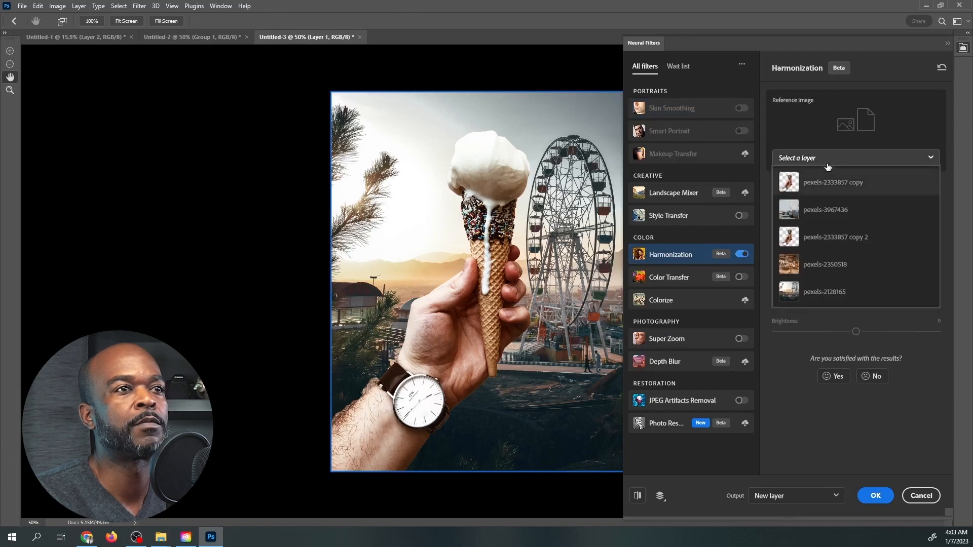
pyautogui.click(814, 293)
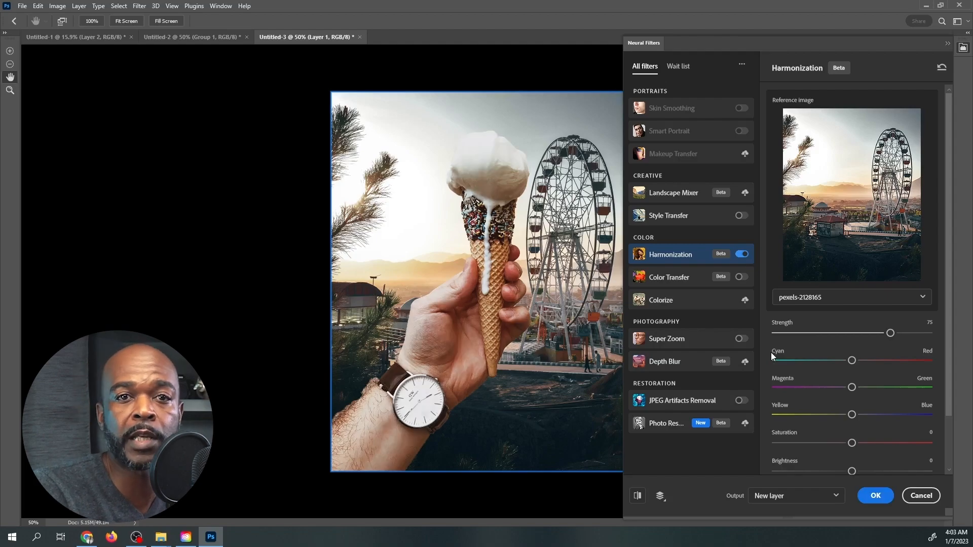
# Set the Ferris wheel harmonization to strength 53, saturation +7 and brightness -15, and apply it as a new layer.
pyautogui.scroll(-2, 858, 446)
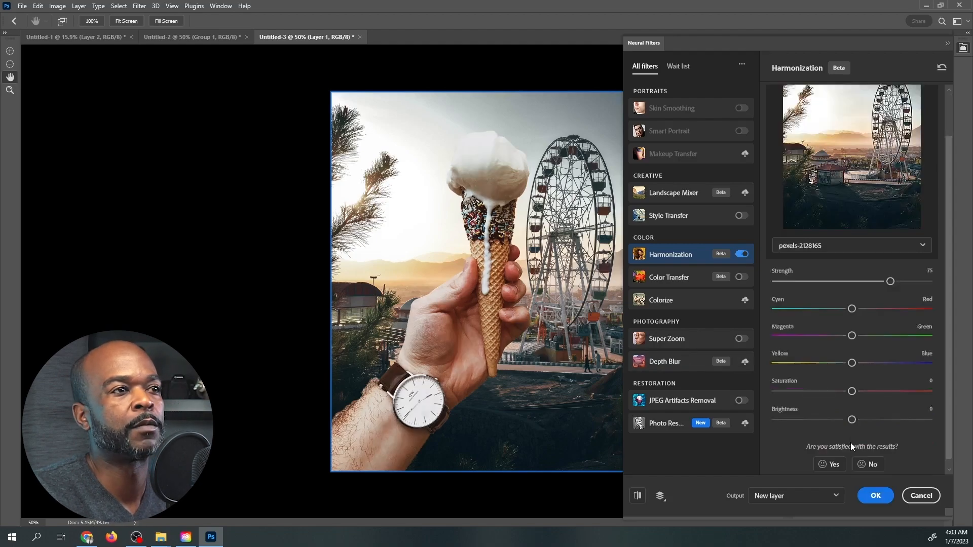
pyautogui.moveTo(860, 382); pyautogui.dragTo(874, 382)
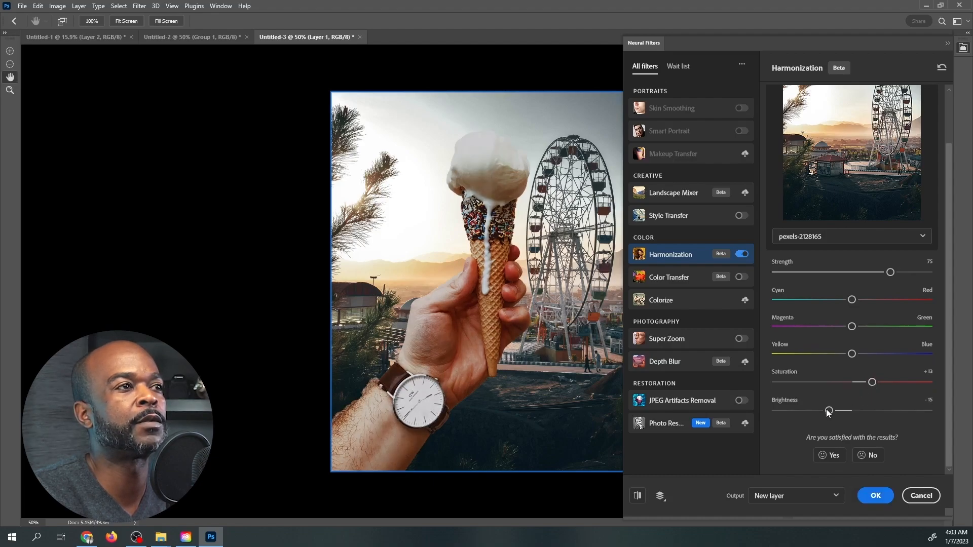
pyautogui.click(833, 383)
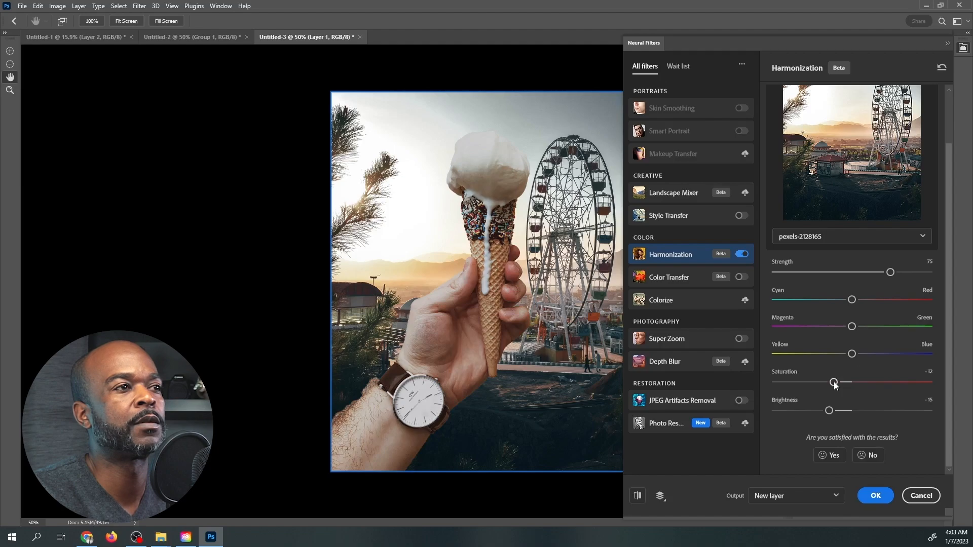
pyautogui.click(842, 383)
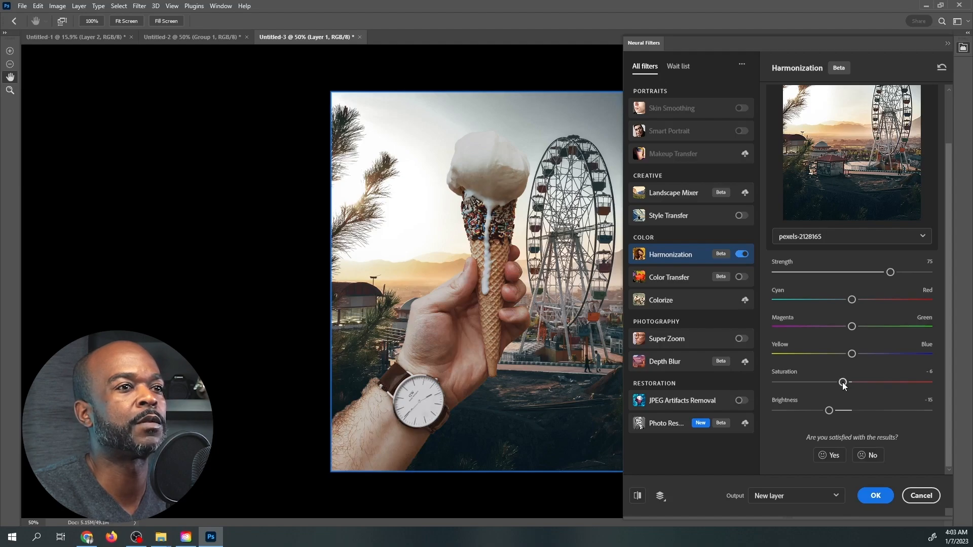
pyautogui.click(858, 272)
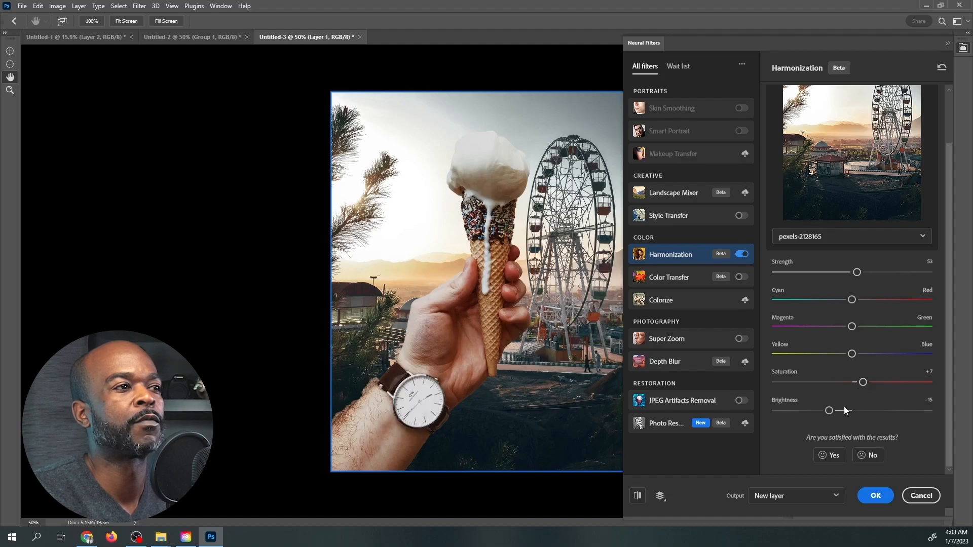
pyautogui.click(876, 497)
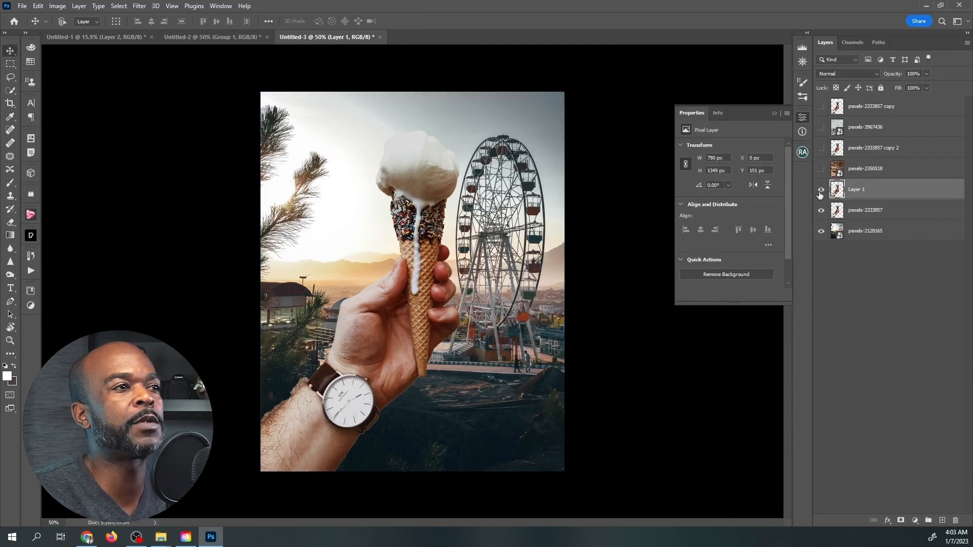
# Compare the hand and ice cream before and after harmonization by toggling the visibility of Layer 1.
pyautogui.click(821, 190)
pyautogui.click(821, 191)
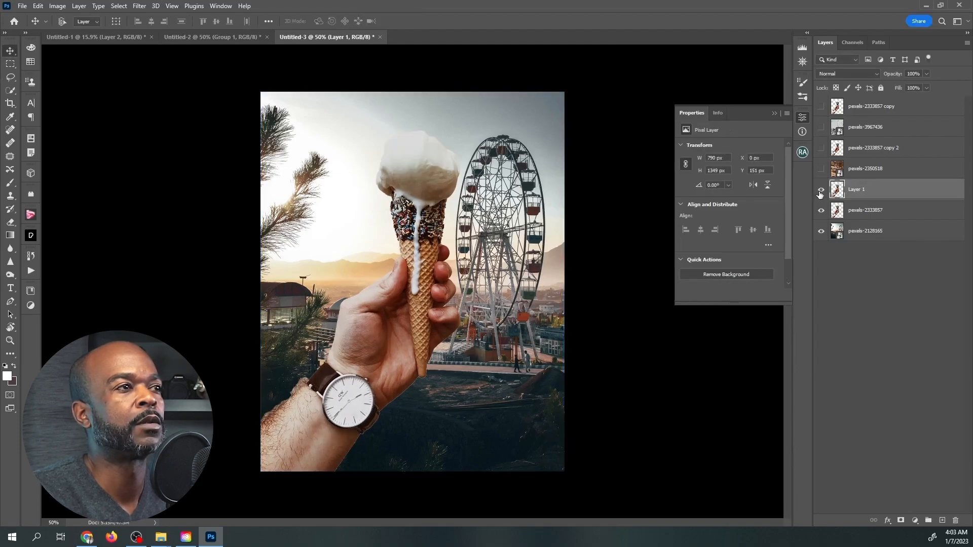
pyautogui.click(821, 191)
pyautogui.click(821, 191)
pyautogui.click(821, 191)
pyautogui.click(821, 191)
pyautogui.click(821, 191)
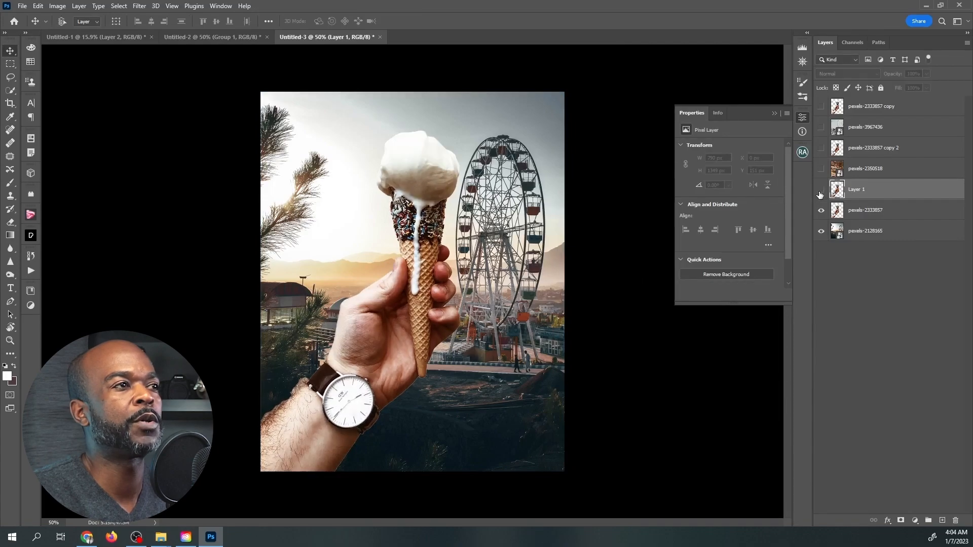
pyautogui.click(821, 192)
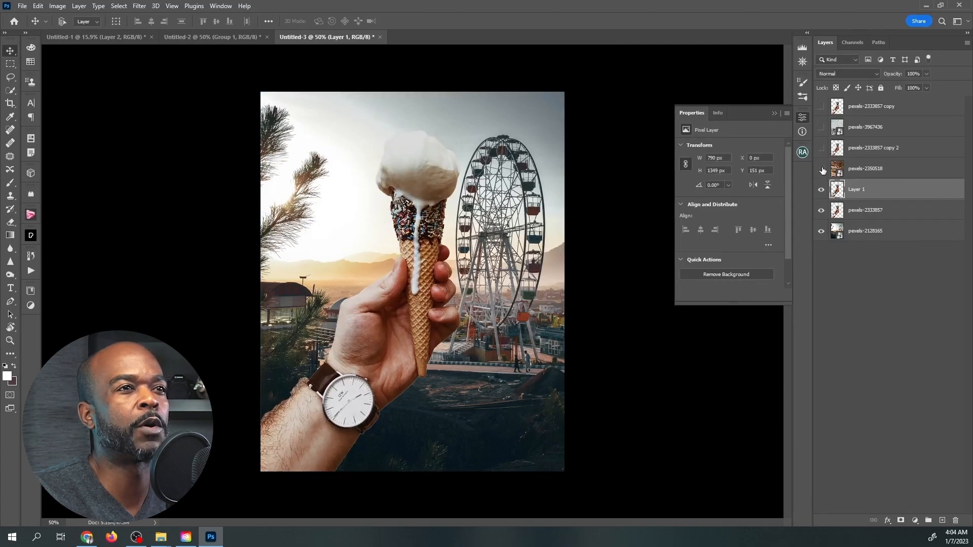
# Show the carousel layer pexels-2350518 and the ice cream layer pexels-2333857 copy 2, and make the ice cream layer active.
pyautogui.click(821, 169)
pyautogui.click(822, 149)
pyautogui.click(823, 150)
pyautogui.click(822, 150)
pyautogui.click(861, 150)
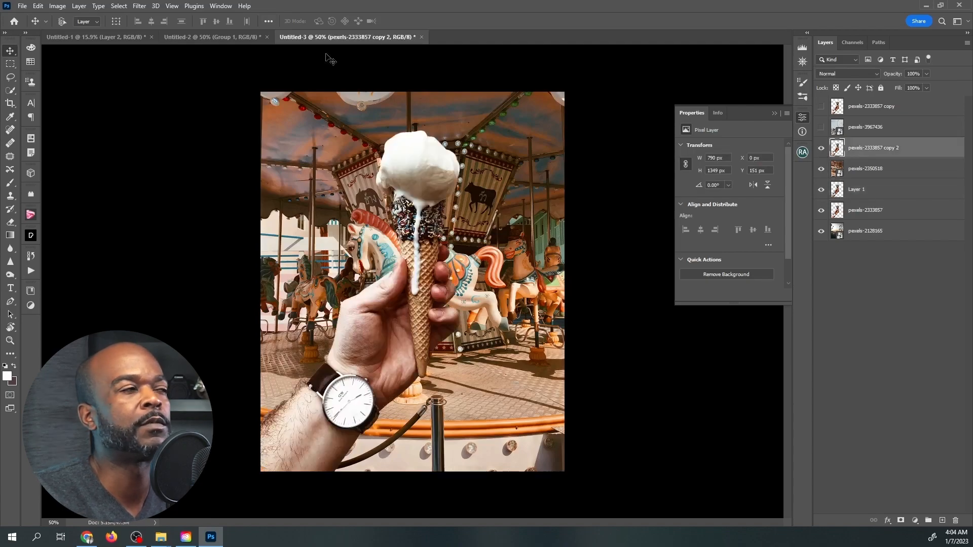
# Enable the Harmonization neural filter on the ice cream layer pexels-2333857 copy 2, using the carousel layer pexels-2350518 as the reference image.
pyautogui.click(140, 7)
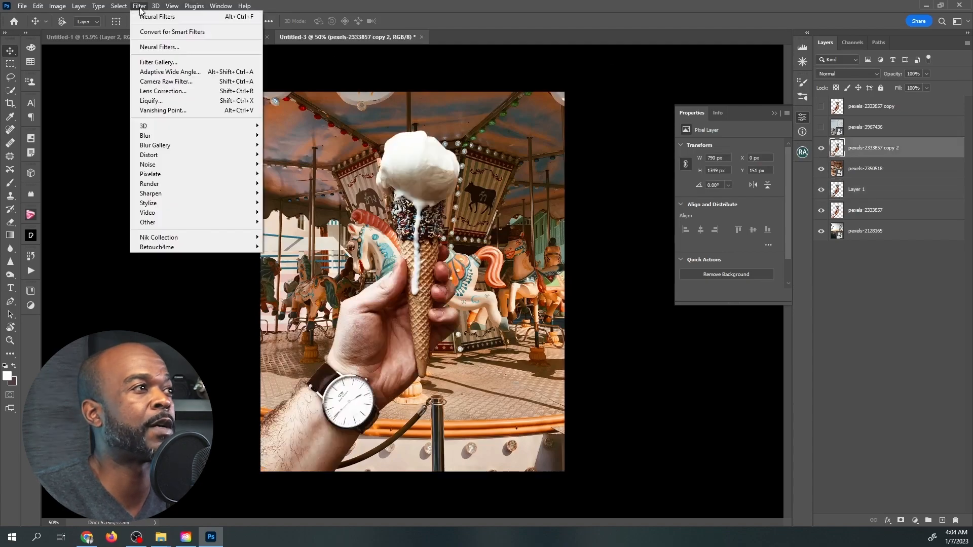
pyautogui.click(168, 47)
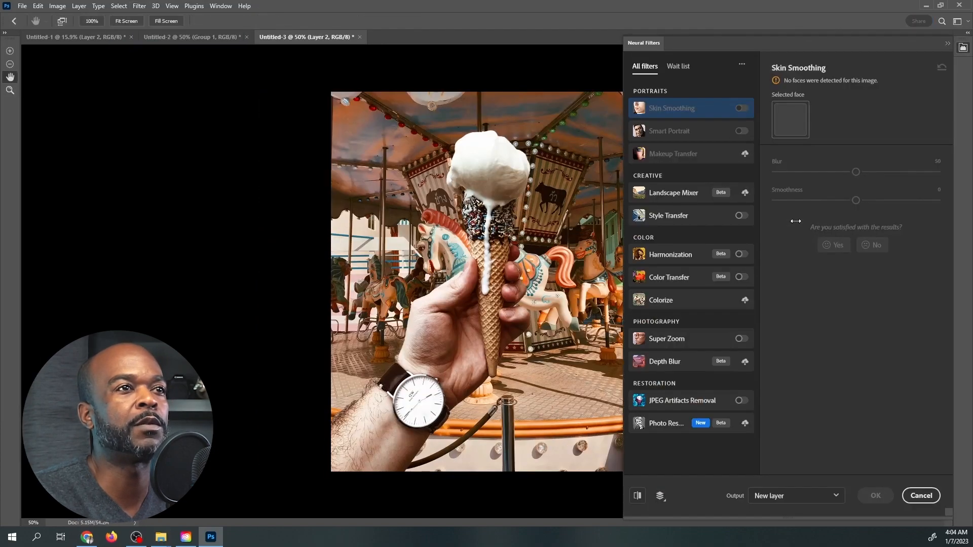
pyautogui.click(741, 255)
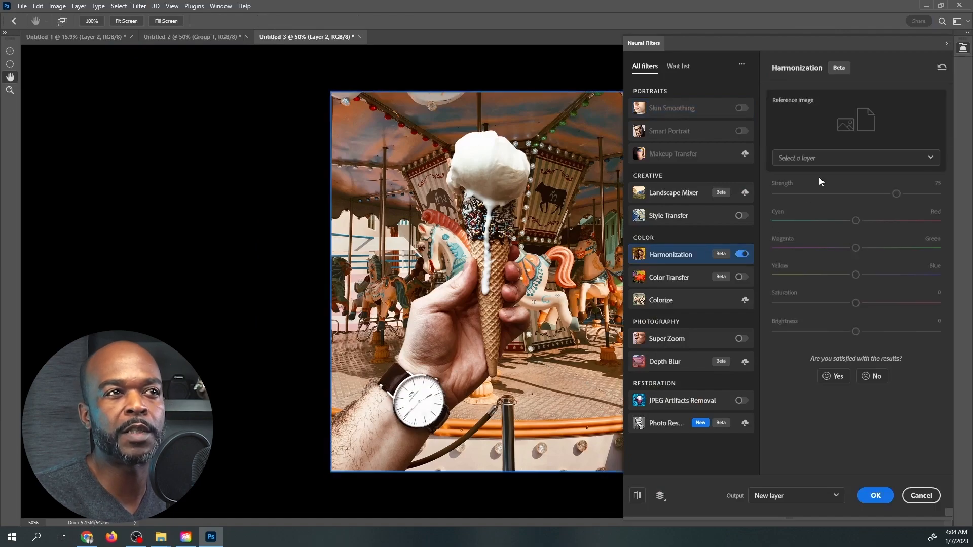
pyautogui.click(827, 158)
pyautogui.click(817, 238)
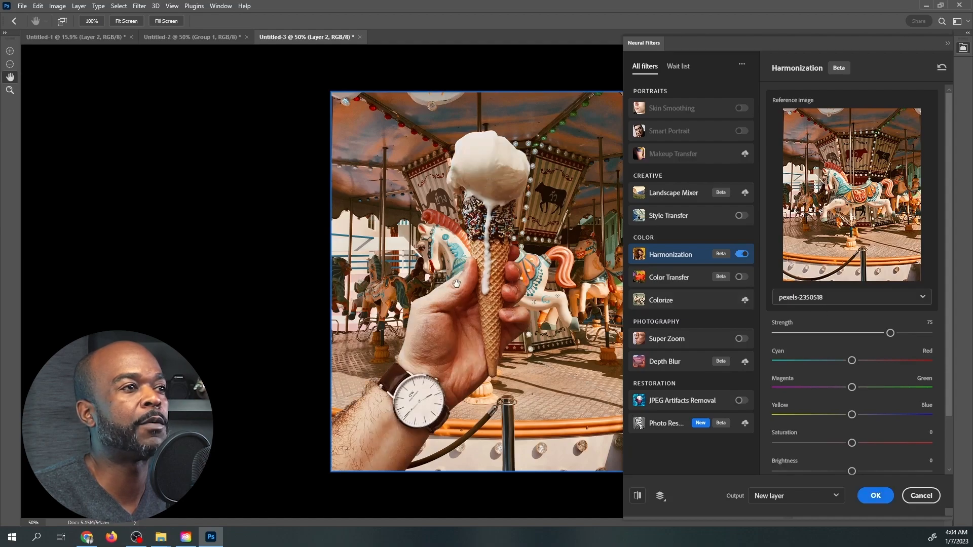
pyautogui.press('space')
pyautogui.click(467, 271)
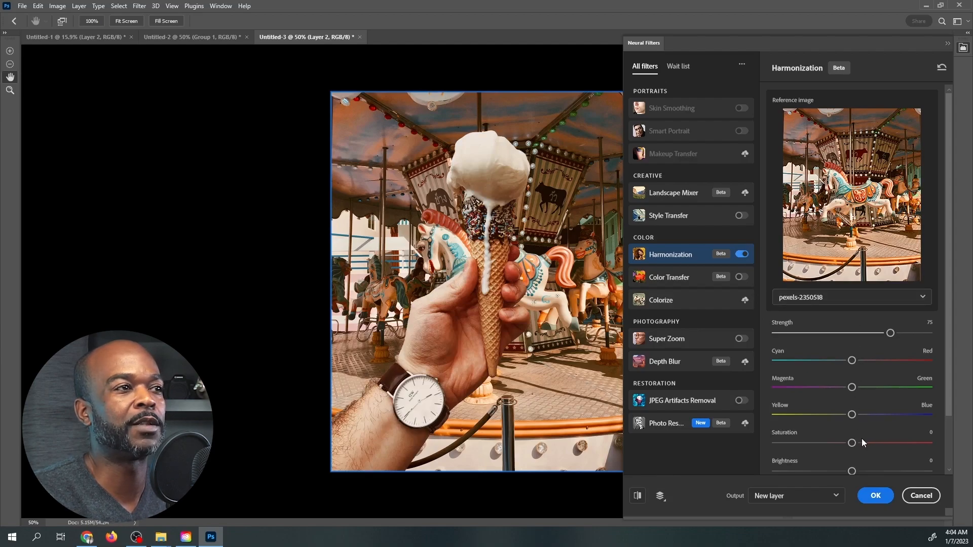
# Set the carousel harmonization's saturation to +10 and apply it as a new layer.
pyautogui.scroll(-2, 863, 443)
pyautogui.moveTo(864, 383); pyautogui.dragTo(870, 384)
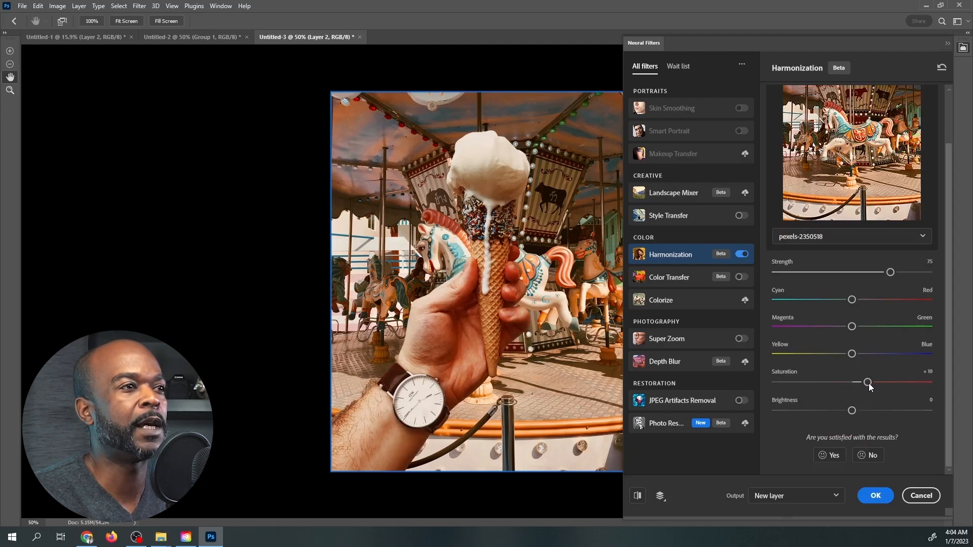
pyautogui.click(876, 495)
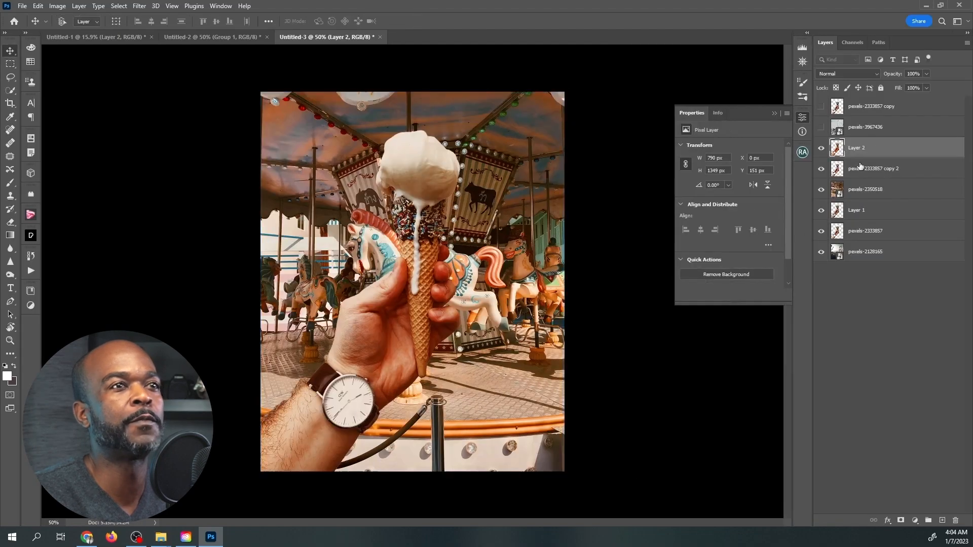
# Compare the hand and ice cream before and after the carousel harmonization by toggling Layer 2's visibility.
pyautogui.click(822, 148)
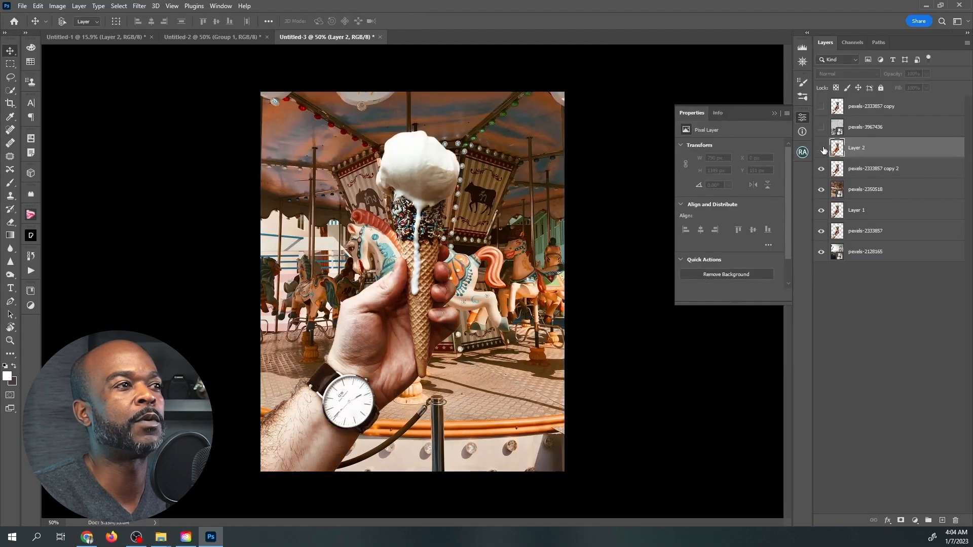
pyautogui.click(822, 149)
# Start an Iris Blur on the carousel layer pexels-2350518 and move its focus ellipse toward the image's lower right.
pyautogui.click(872, 191)
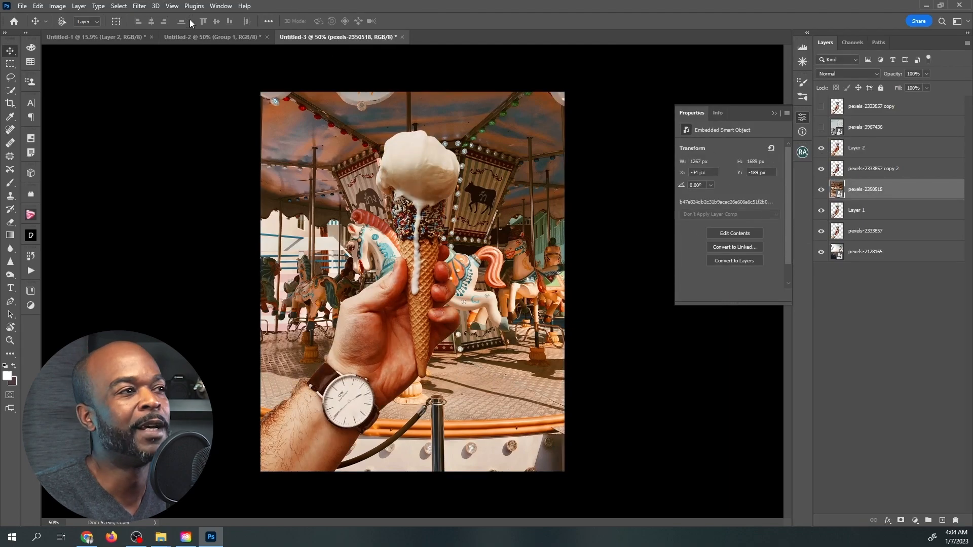
pyautogui.click(140, 6)
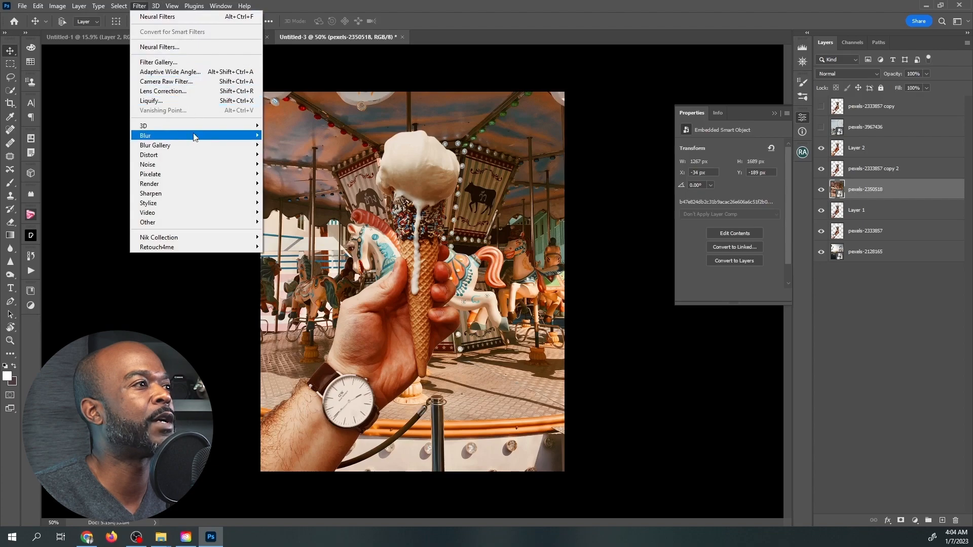
pyautogui.moveTo(202, 150)
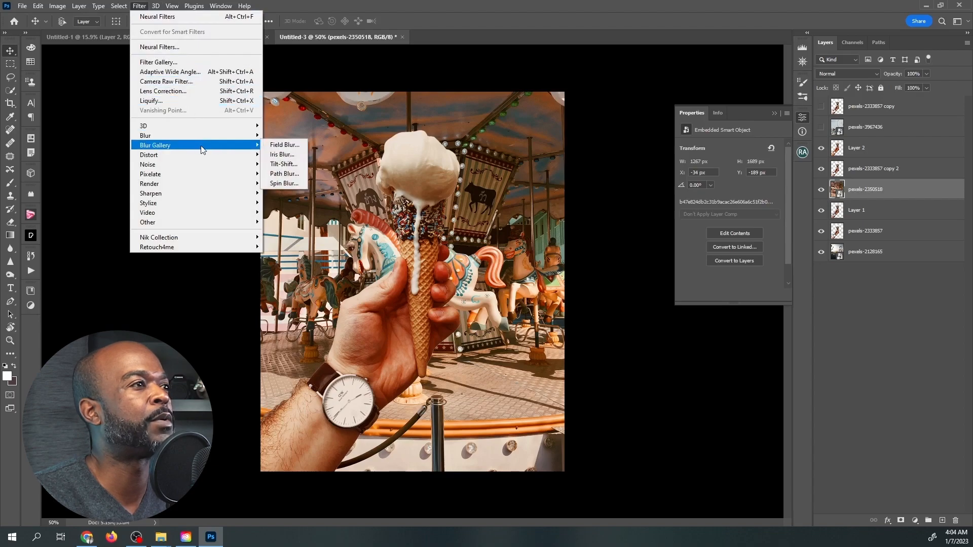
pyautogui.click(282, 155)
pyautogui.moveTo(897, 120); pyautogui.dragTo(375, 261)
pyautogui.moveTo(427, 282); pyautogui.dragTo(540, 373)
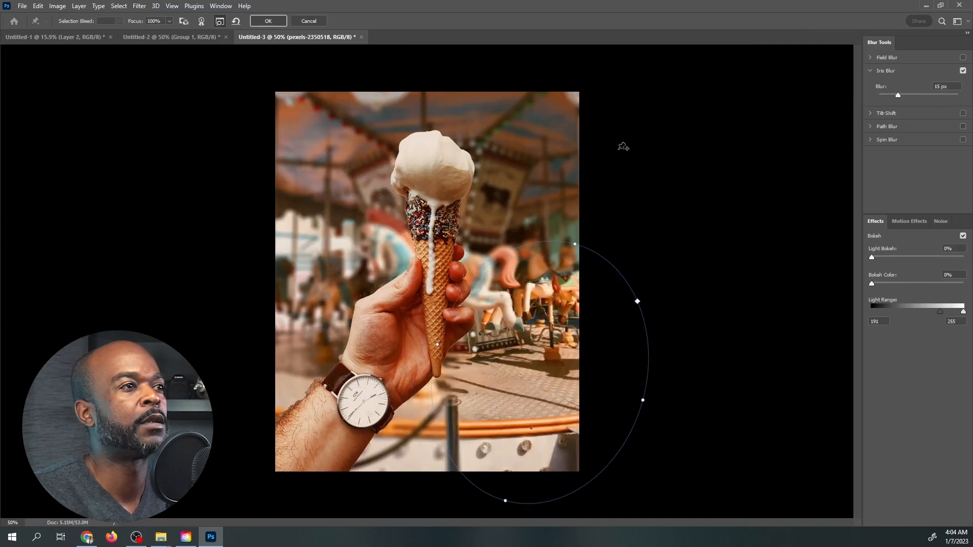
# Replace the Iris Blur with a Field Blur of 5 px on the carousel layer and apply it.
pyautogui.click(962, 71)
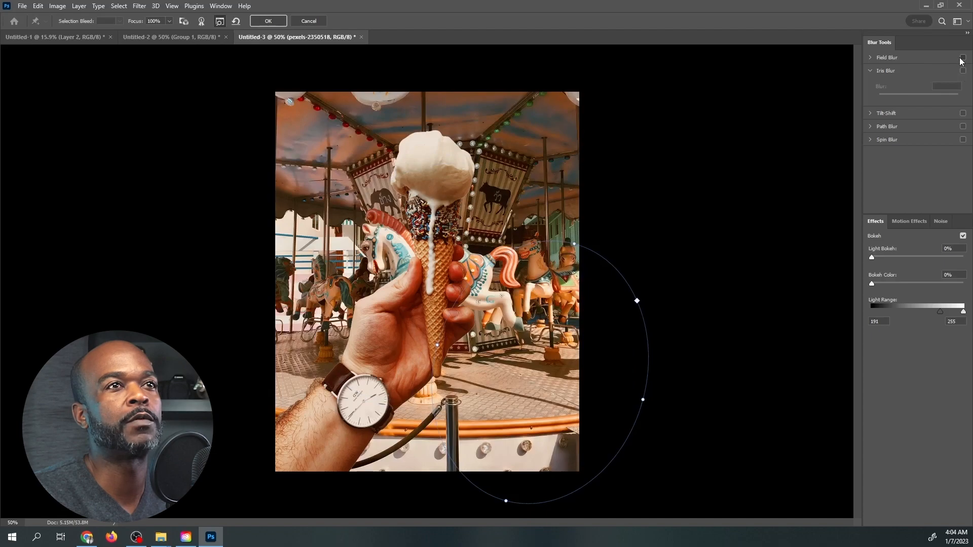
pyautogui.moveTo(534, 326); pyautogui.dragTo(435, 235)
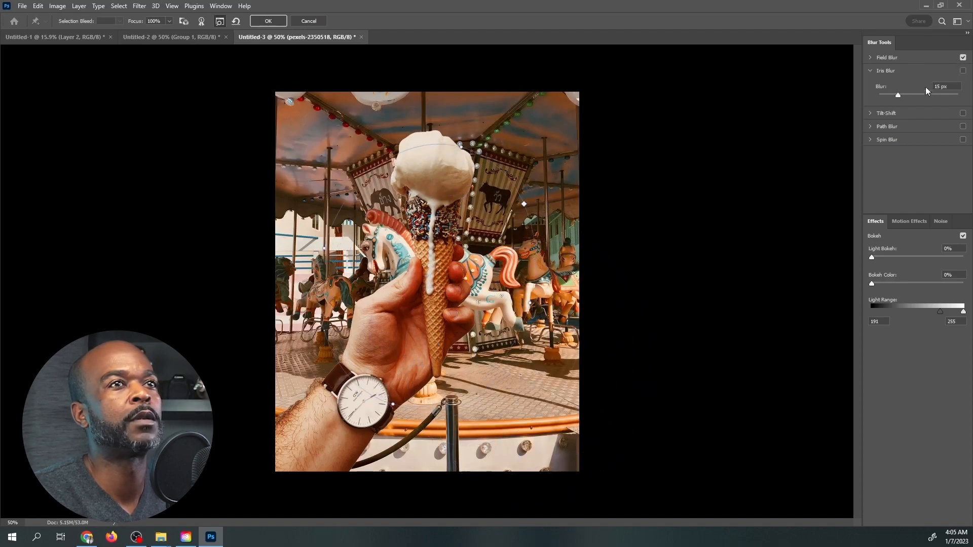
pyautogui.click(870, 57)
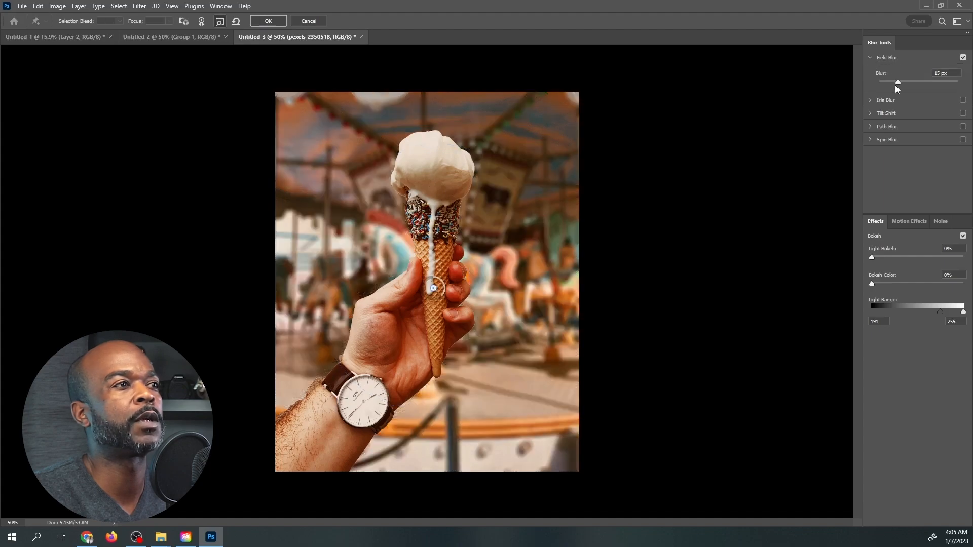
pyautogui.moveTo(896, 82); pyautogui.dragTo(888, 80)
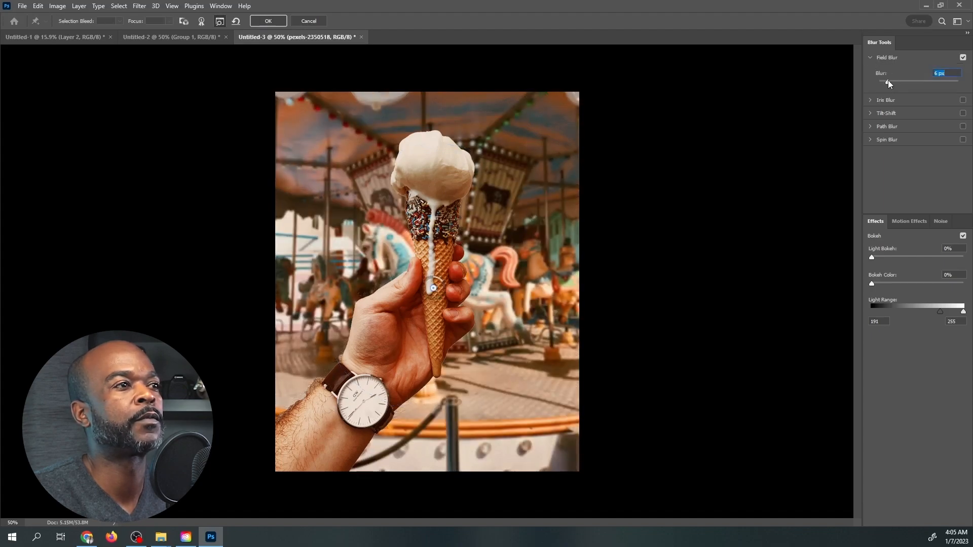
pyautogui.moveTo(884, 82); pyautogui.dragTo(885, 80)
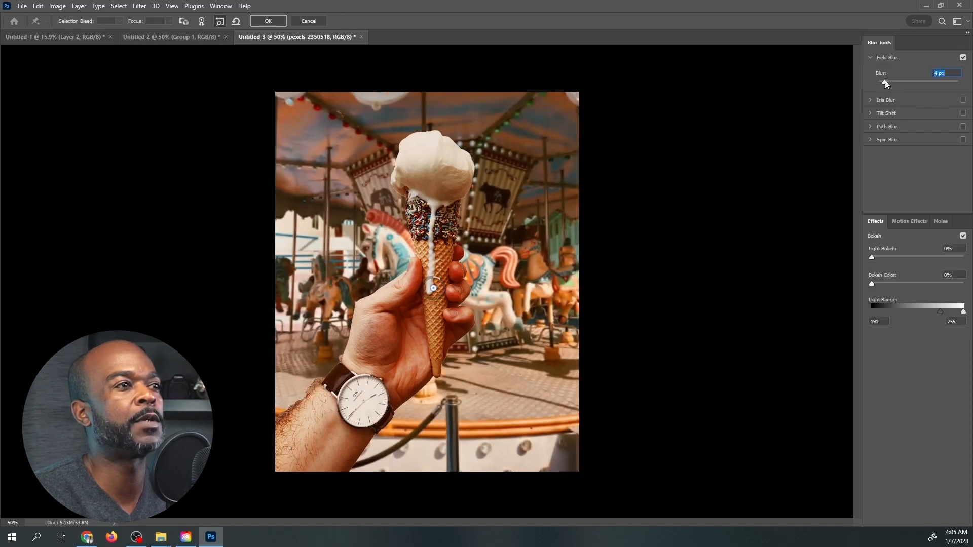
pyautogui.moveTo(885, 80); pyautogui.dragTo(887, 81)
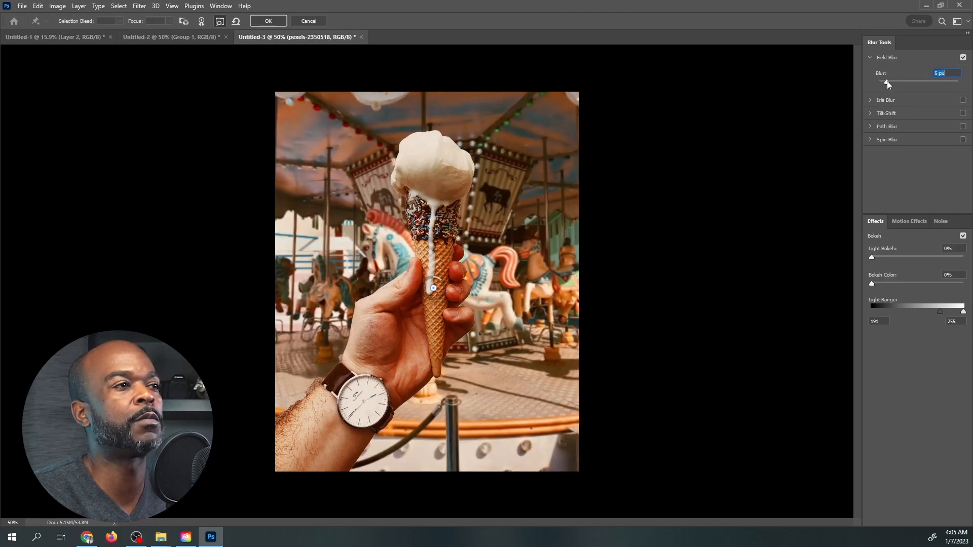
pyautogui.click(266, 21)
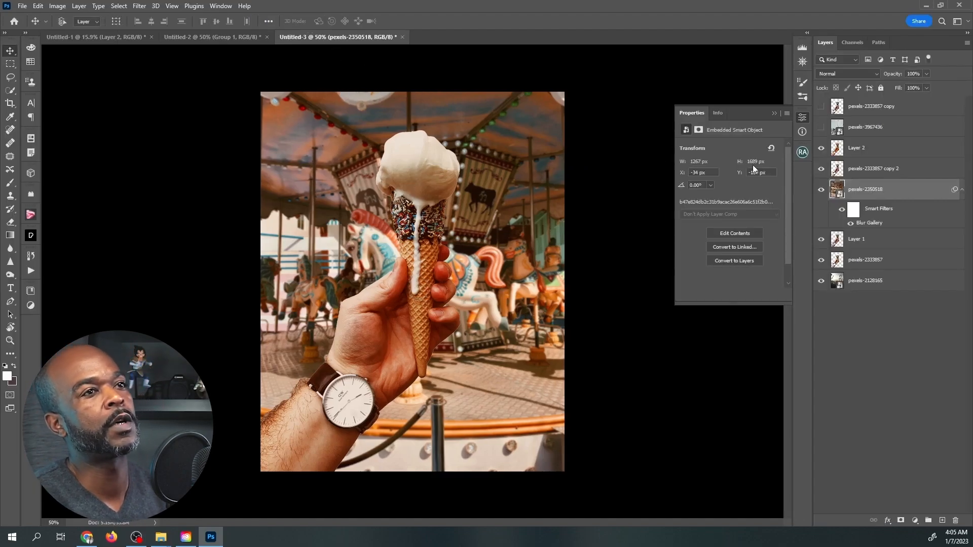
# Toggle Layer 2's visibility to compare the original and harmonized hand against the blurred carousel.
pyautogui.click(821, 149)
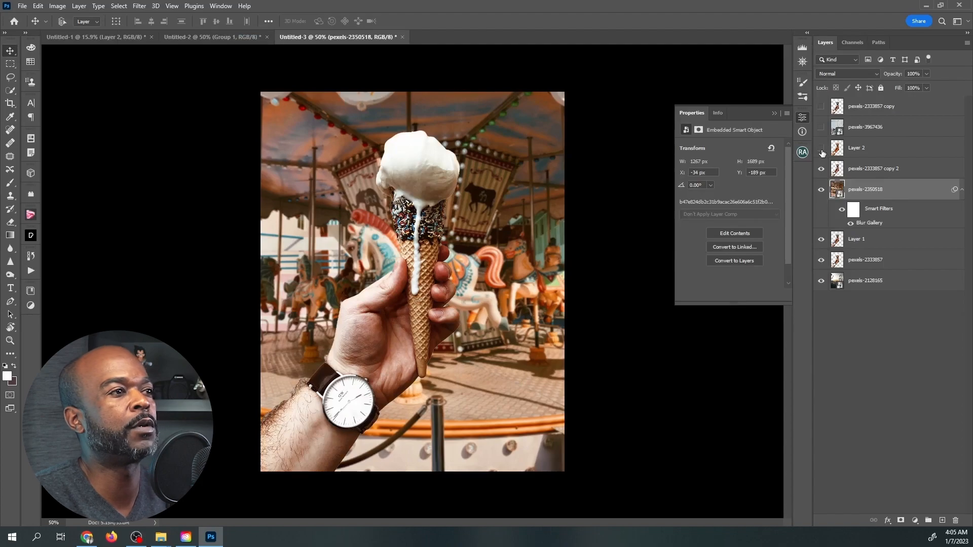
pyautogui.click(821, 150)
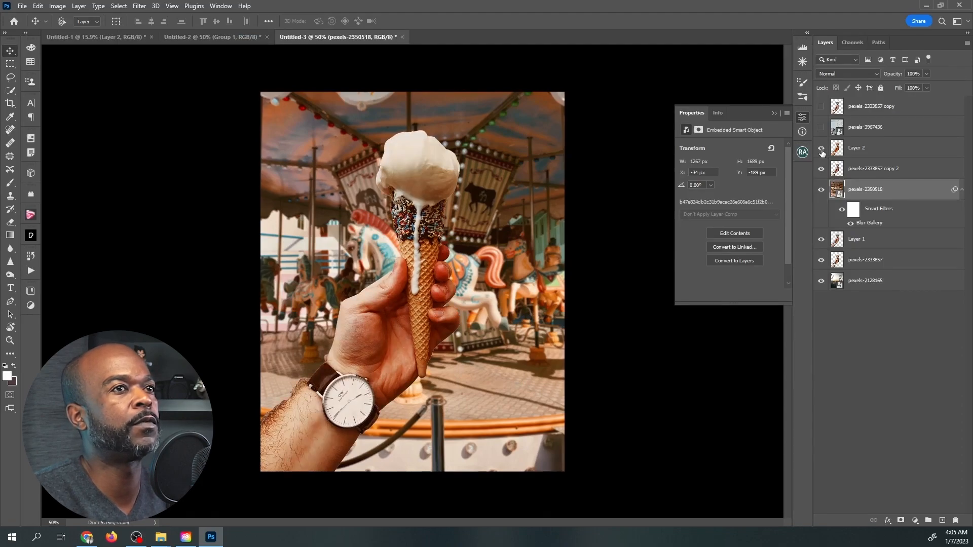
pyautogui.click(822, 152)
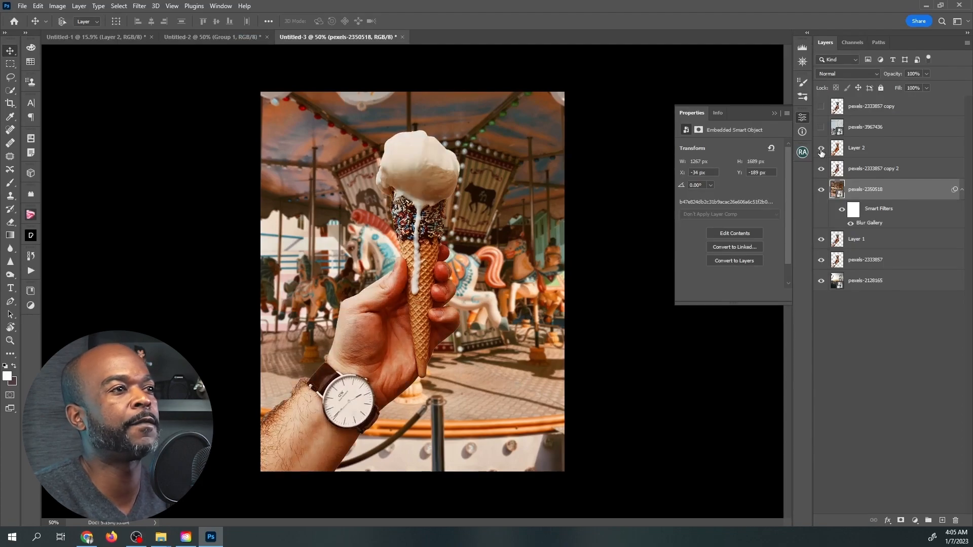
# Show the layers pexels-2333857 copy and pexels-3967436, and make the ice cream layer pexels-2333857 copy active.
pyautogui.click(821, 107)
pyautogui.click(821, 127)
pyautogui.click(858, 131)
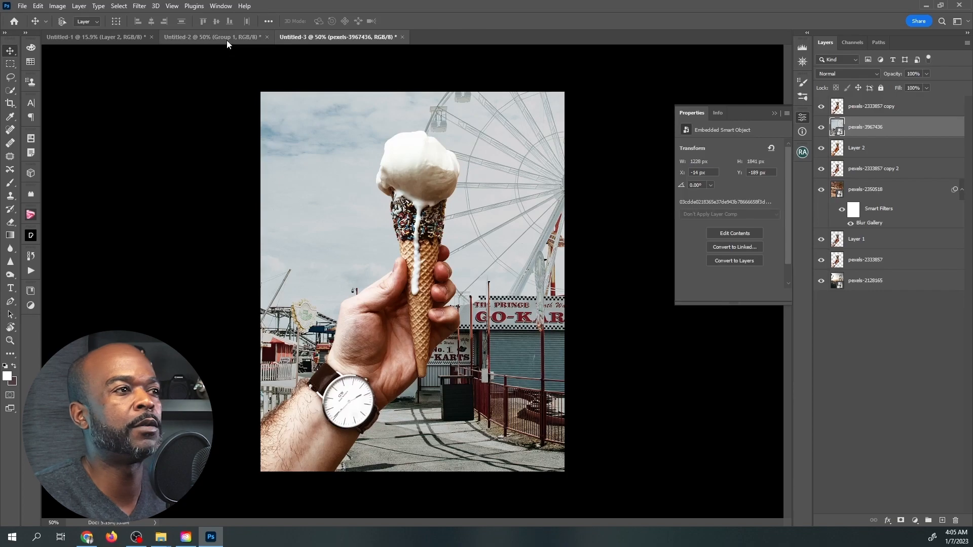
pyautogui.click(894, 107)
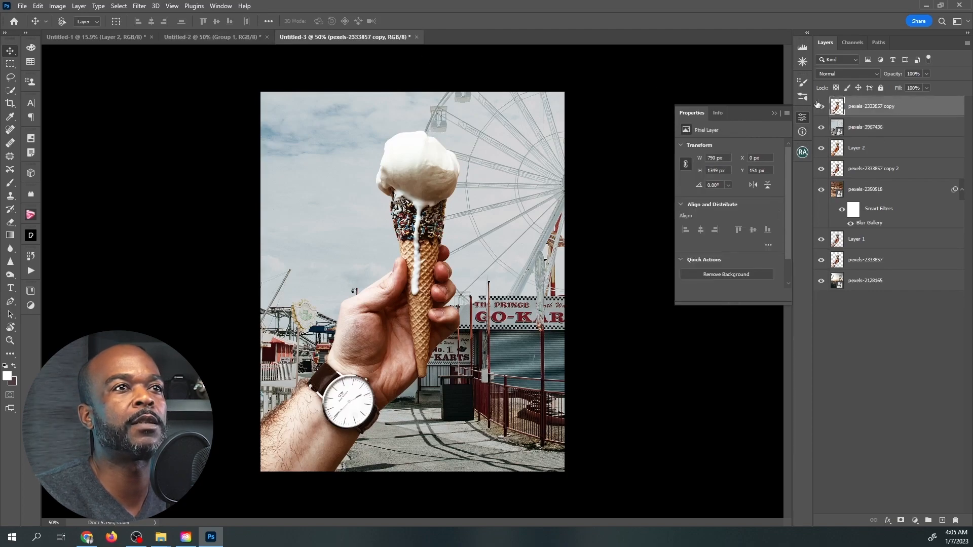
# Enable the Harmonization neural filter on pexels-2333857 copy, using the go-kart fairground layer pexels-3967436 as the reference image.
pyautogui.click(148, 6)
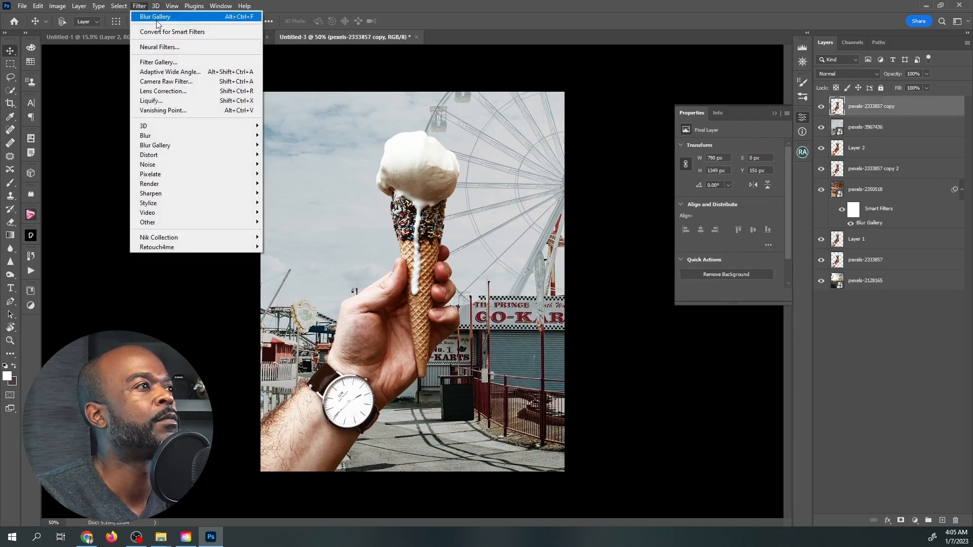
pyautogui.click(176, 50)
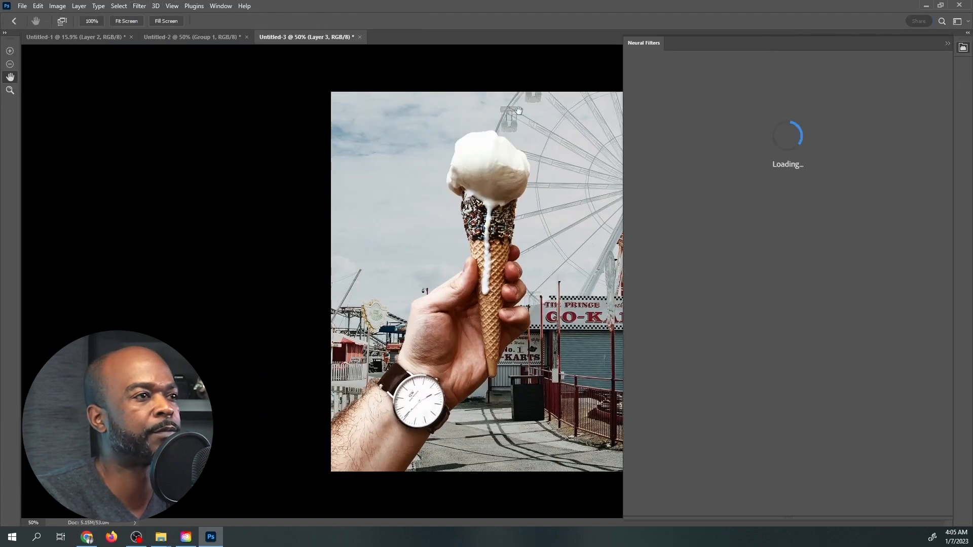
pyautogui.click(742, 254)
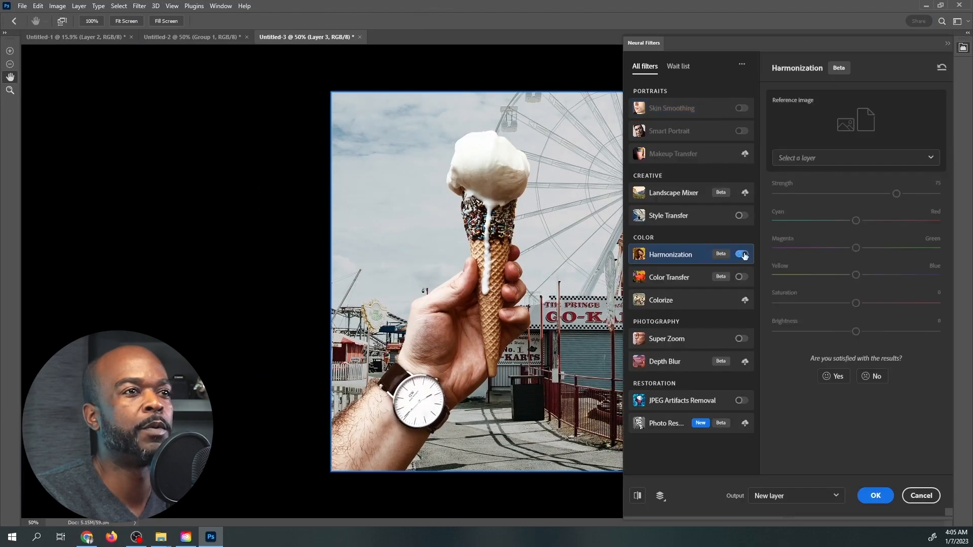
pyautogui.click(832, 160)
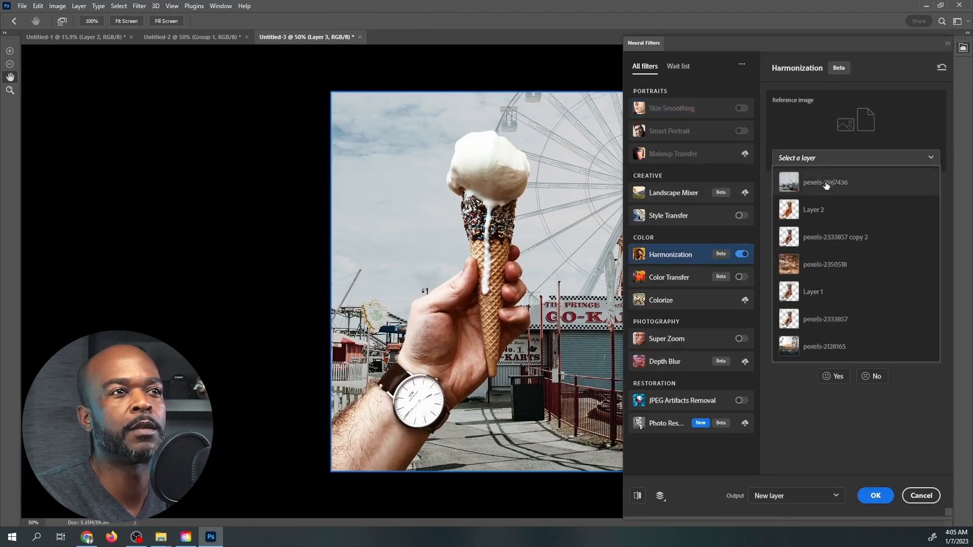
pyautogui.click(827, 183)
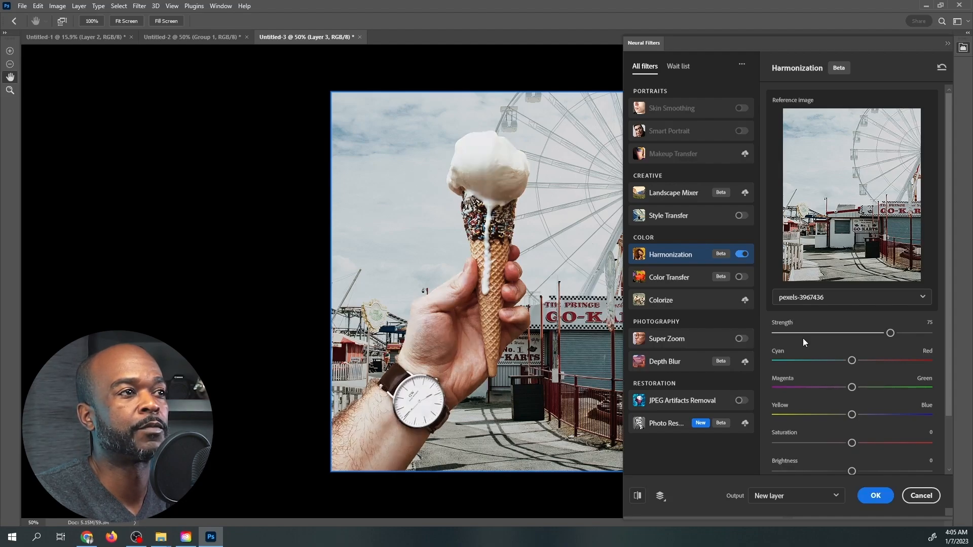
# Set the fairground harmonization to saturation -6 and brightness -6, and apply it as a new layer.
pyautogui.click(843, 444)
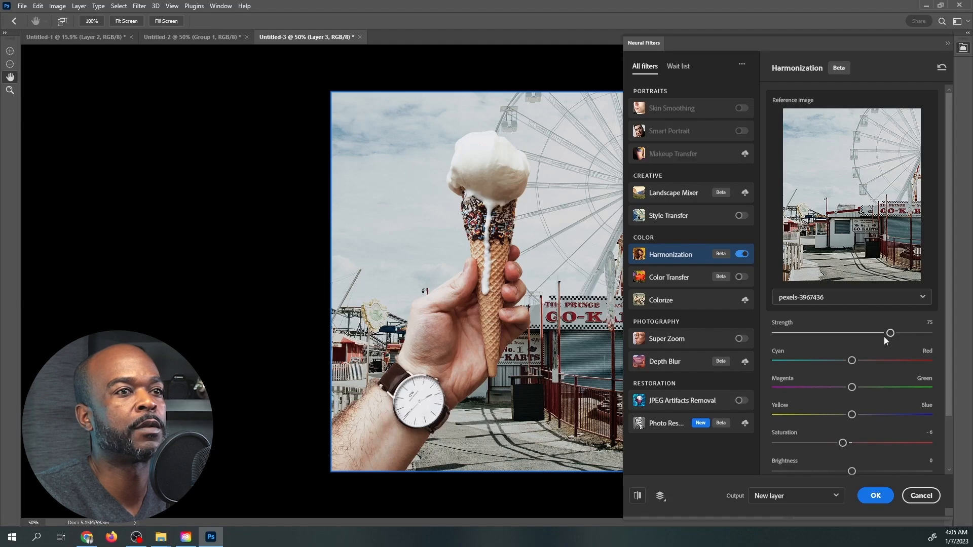
pyautogui.click(843, 471)
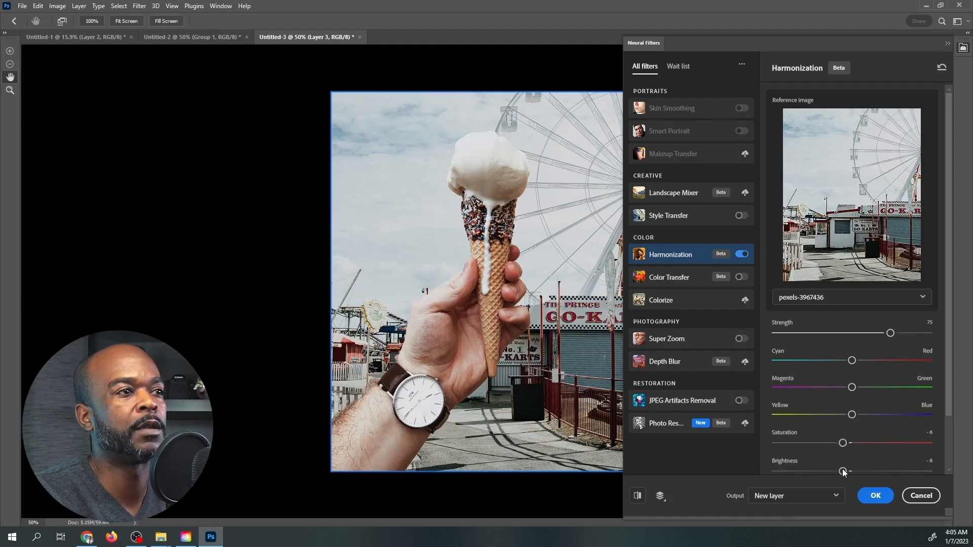
pyautogui.click(876, 495)
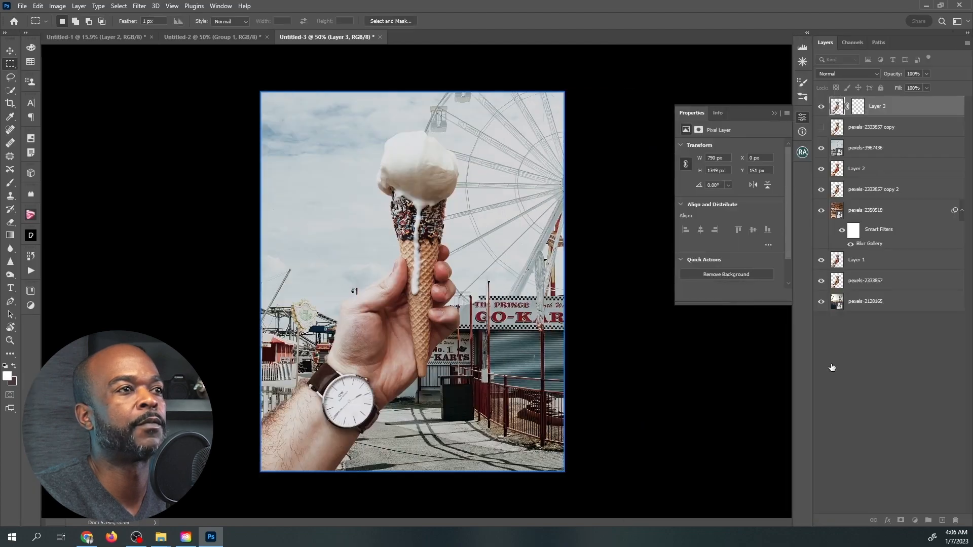
# Compare the hand and ice cream before and after the fairground harmonization by toggling the visibility of Layer 3.
pyautogui.click(821, 107)
pyautogui.click(822, 108)
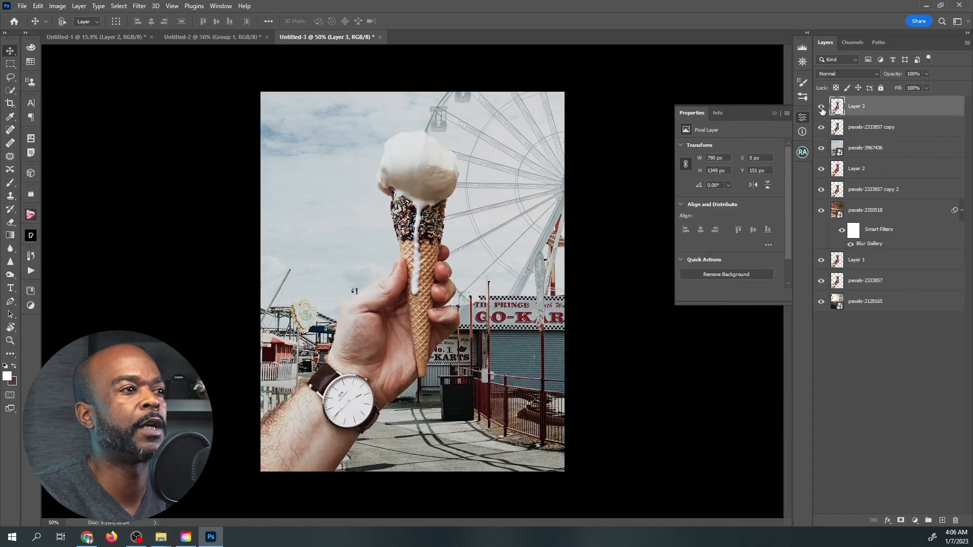
pyautogui.click(822, 107)
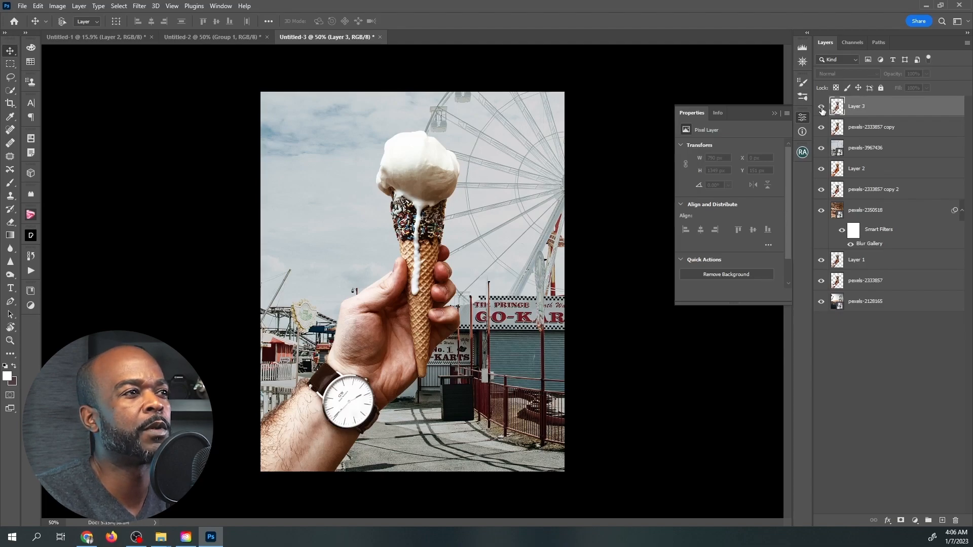
pyautogui.click(821, 107)
pyautogui.click(822, 109)
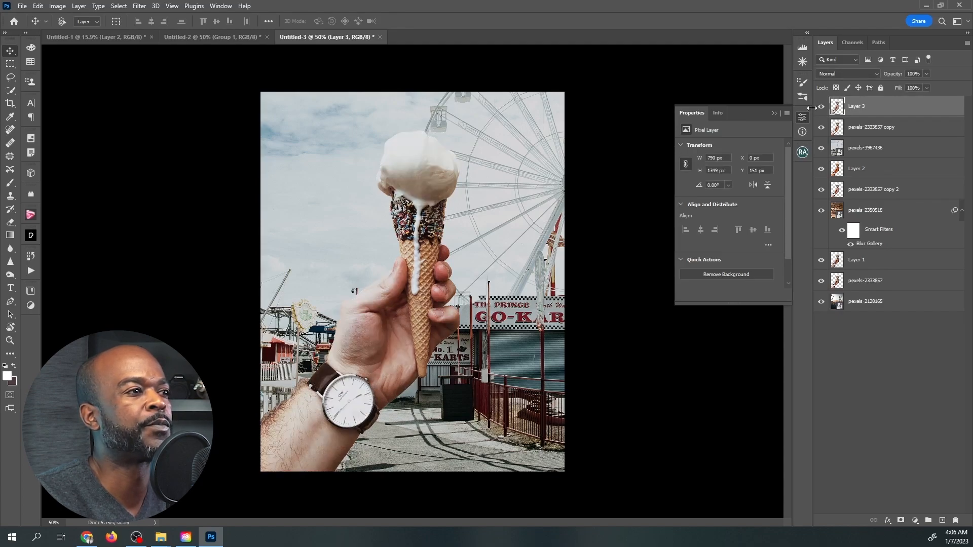
pyautogui.click(860, 135)
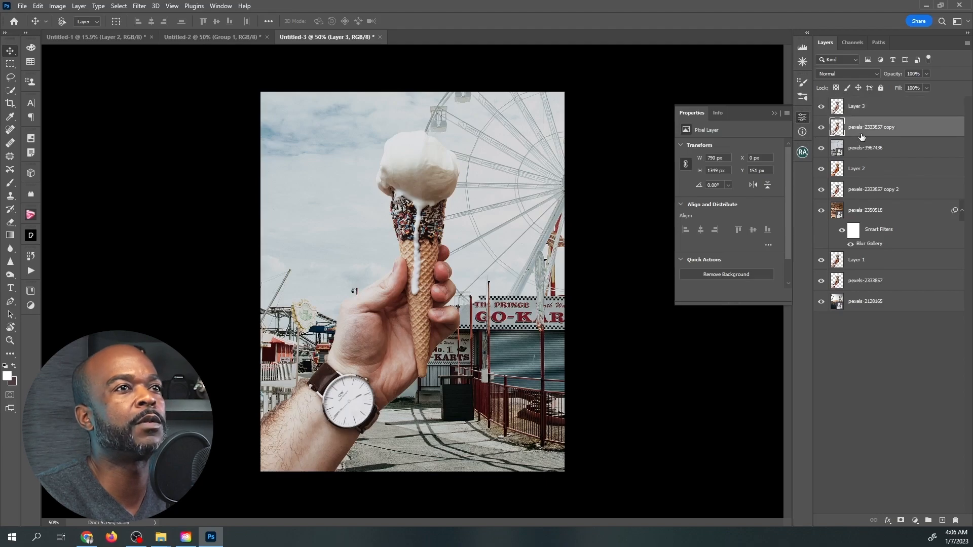
pyautogui.click(138, 6)
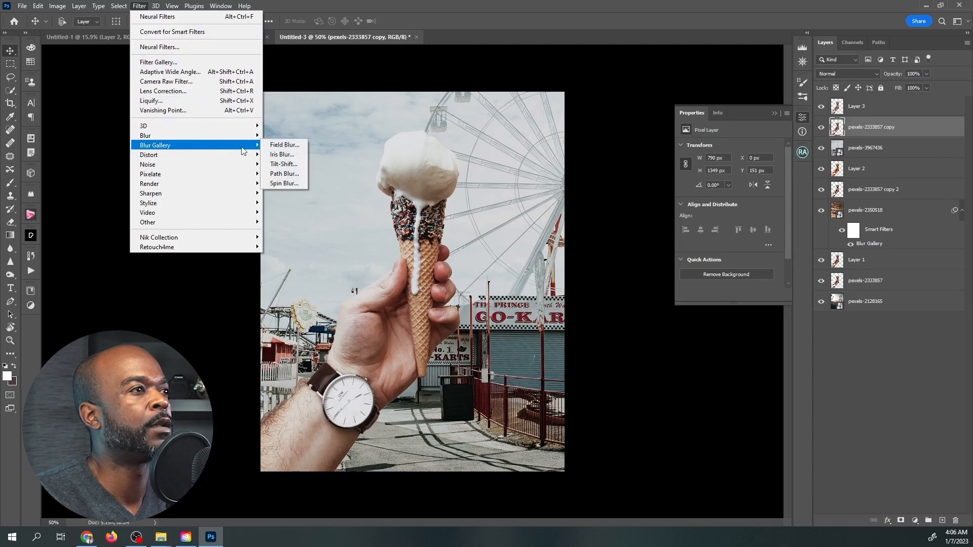
pyautogui.click(284, 147)
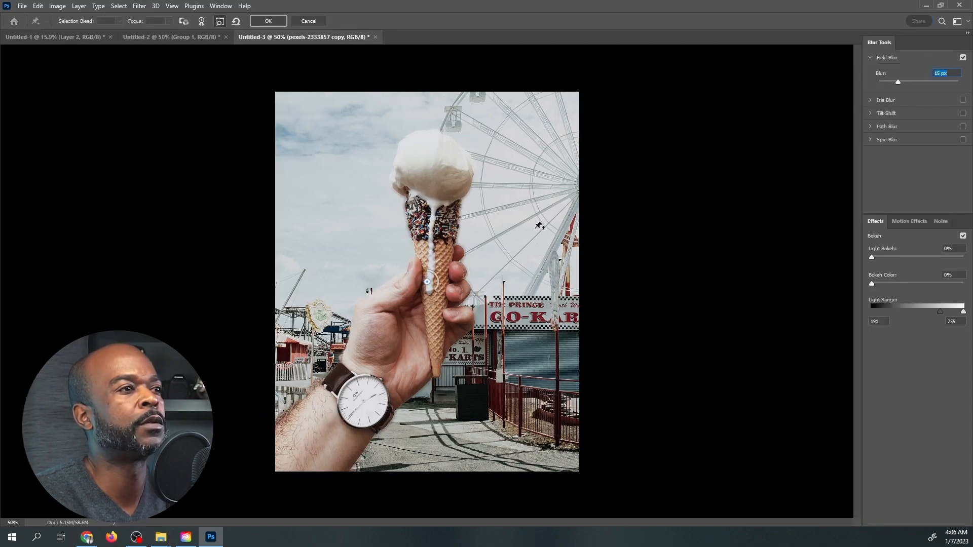
pyautogui.click(301, 22)
# Apply a 2 px Field Blur to the go-kart fairground background layer pexels-3967436.
pyautogui.click(865, 148)
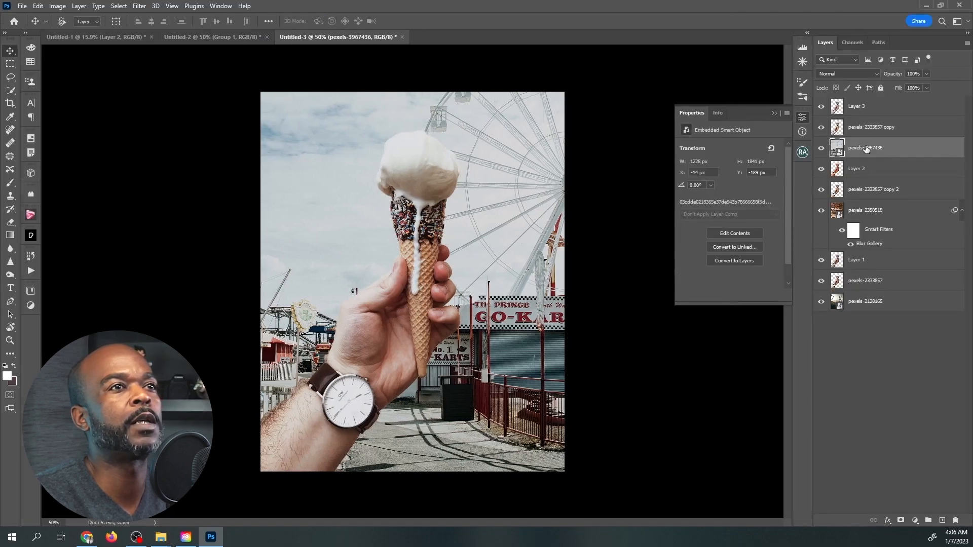
pyautogui.click(139, 5)
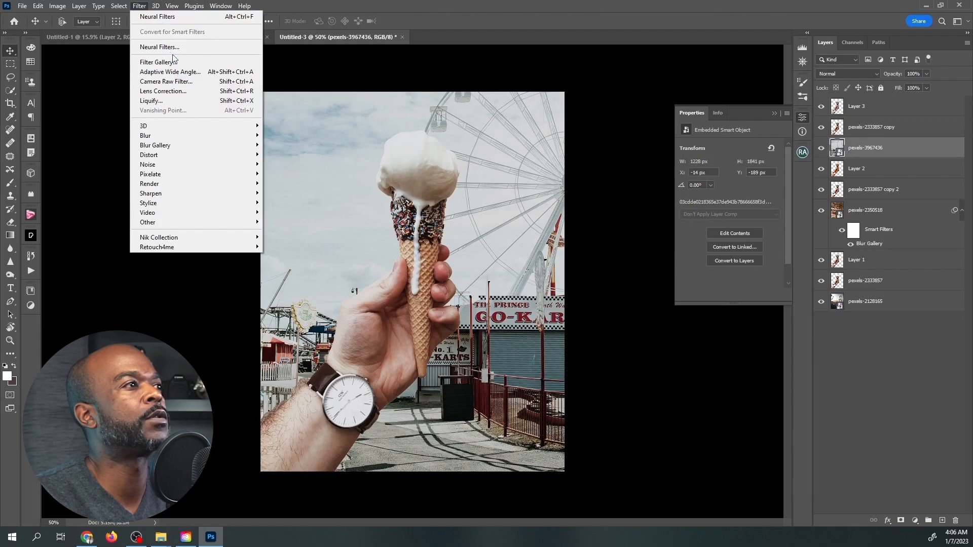
pyautogui.moveTo(212, 146)
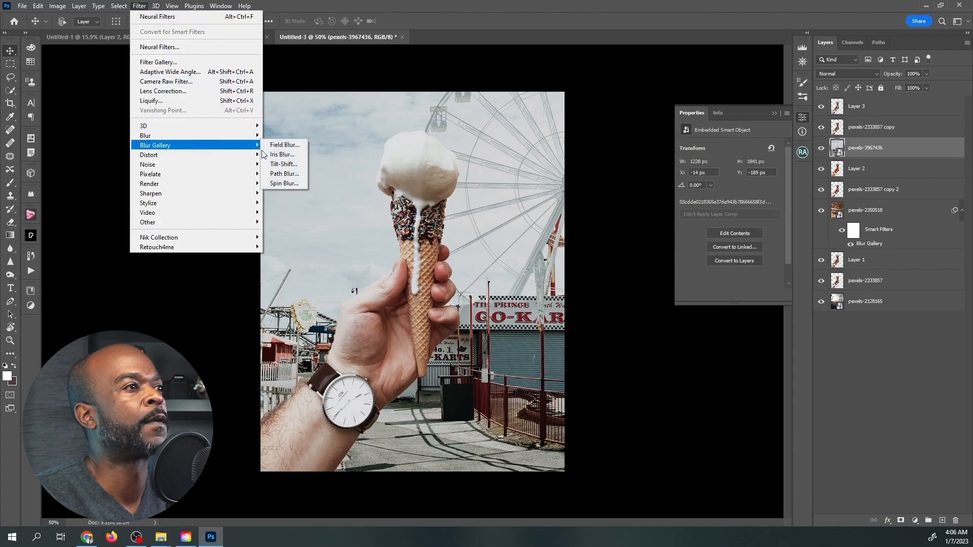
pyautogui.click(290, 145)
pyautogui.moveTo(443, 291); pyautogui.dragTo(434, 275)
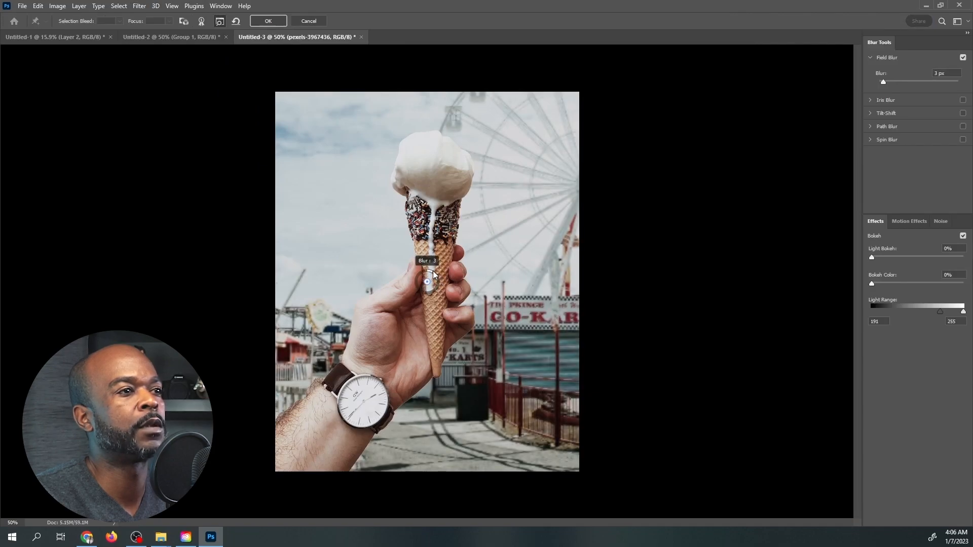
pyautogui.moveTo(433, 272); pyautogui.dragTo(316, 87)
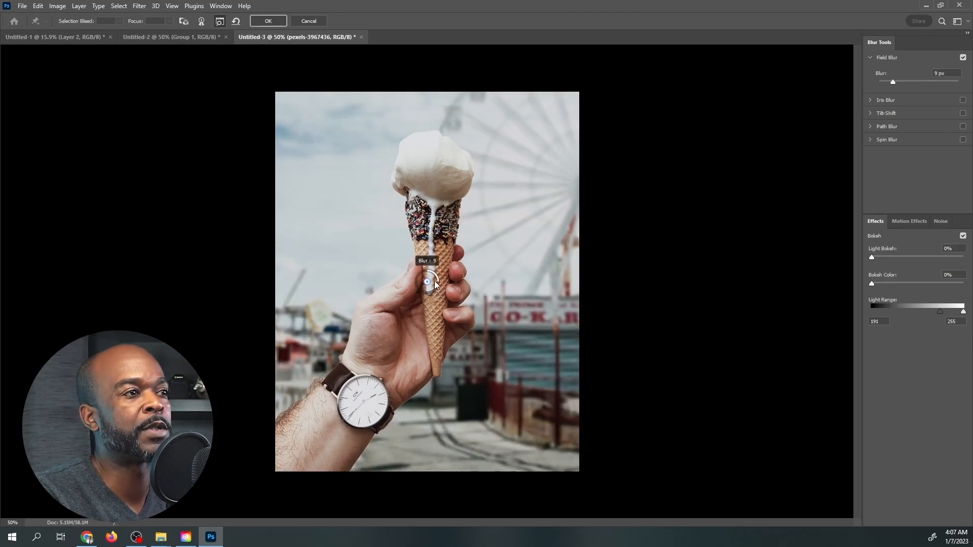
pyautogui.moveTo(431, 271); pyautogui.dragTo(430, 271)
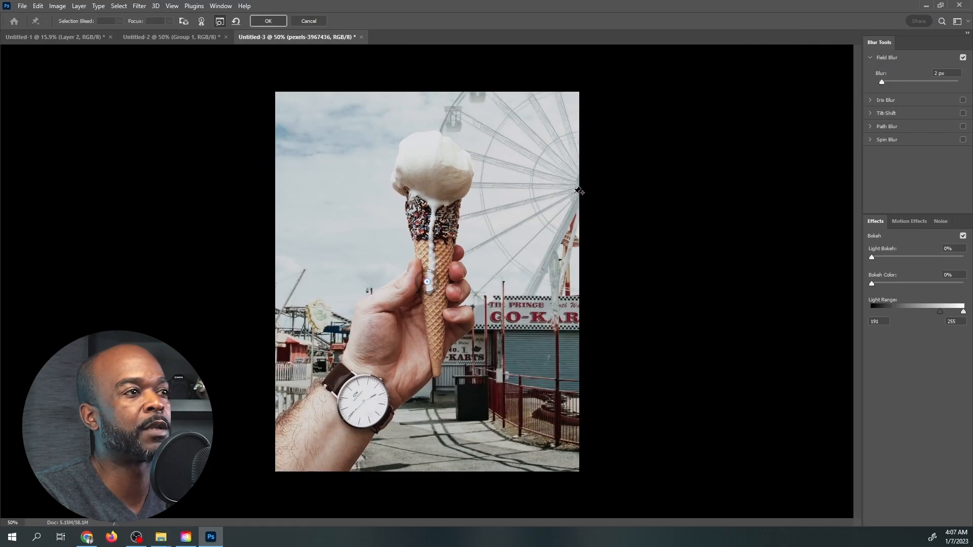
pyautogui.moveTo(429, 275); pyautogui.dragTo(433, 272)
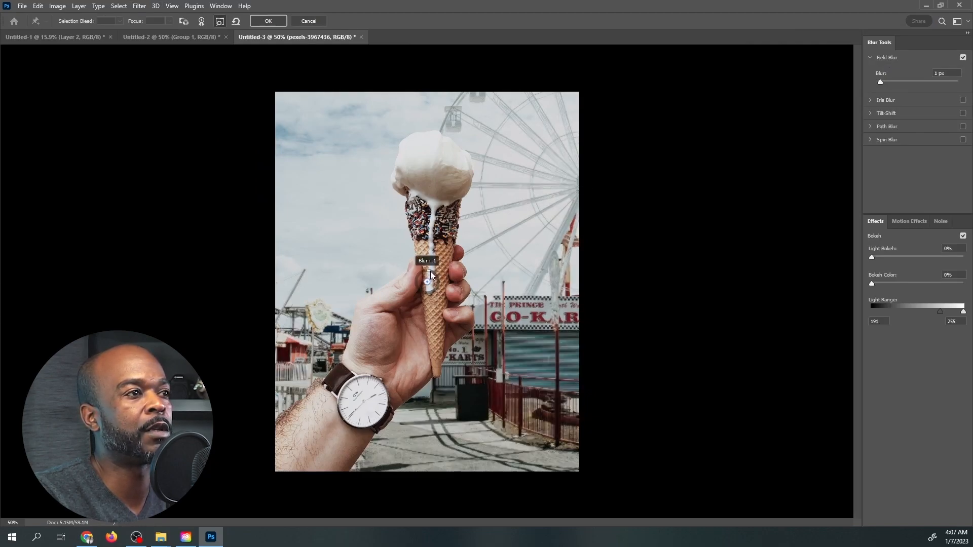
pyautogui.moveTo(430, 272); pyautogui.dragTo(431, 272)
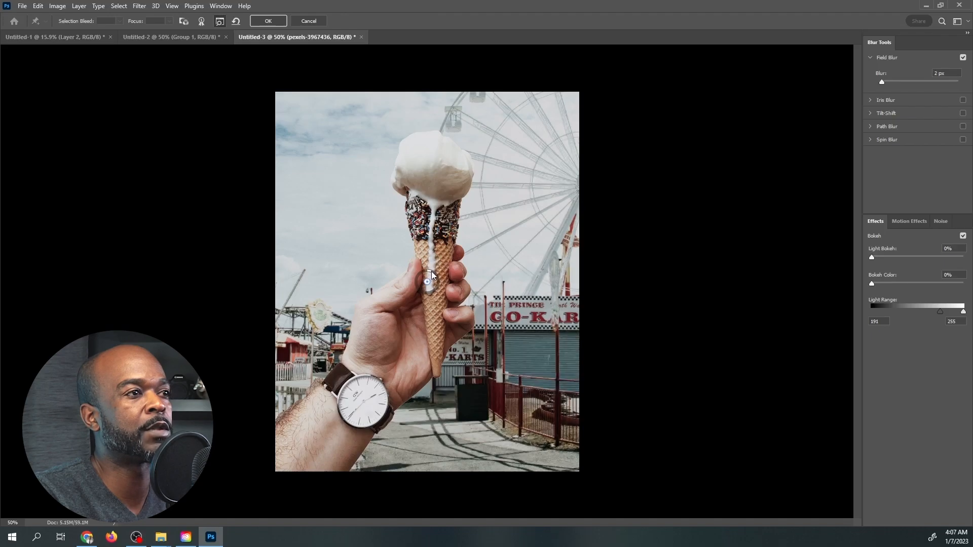
pyautogui.click(268, 21)
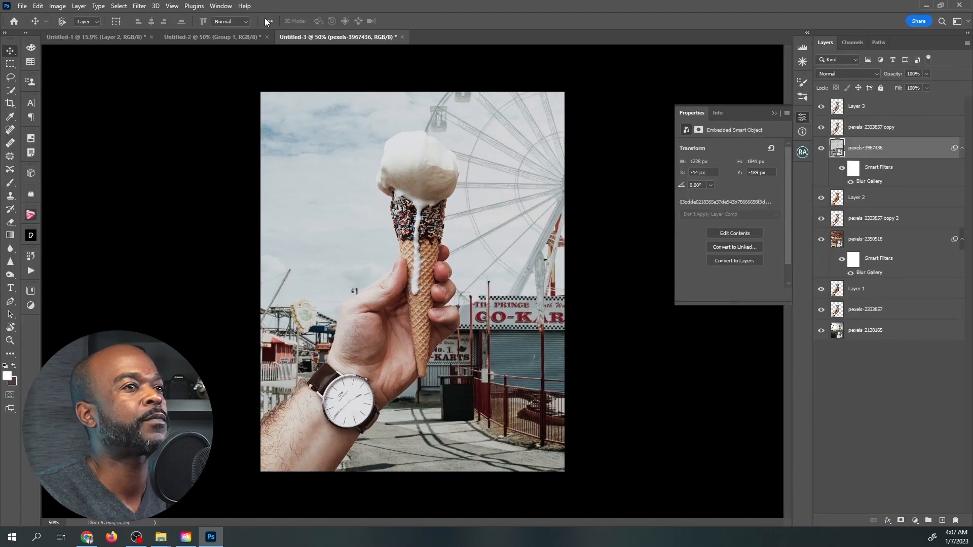
# Compare the hand and ice cream with and without harmonization against the blurred fairground by toggling the visibility of Layer 3.
pyautogui.click(821, 107)
pyautogui.click(821, 107)
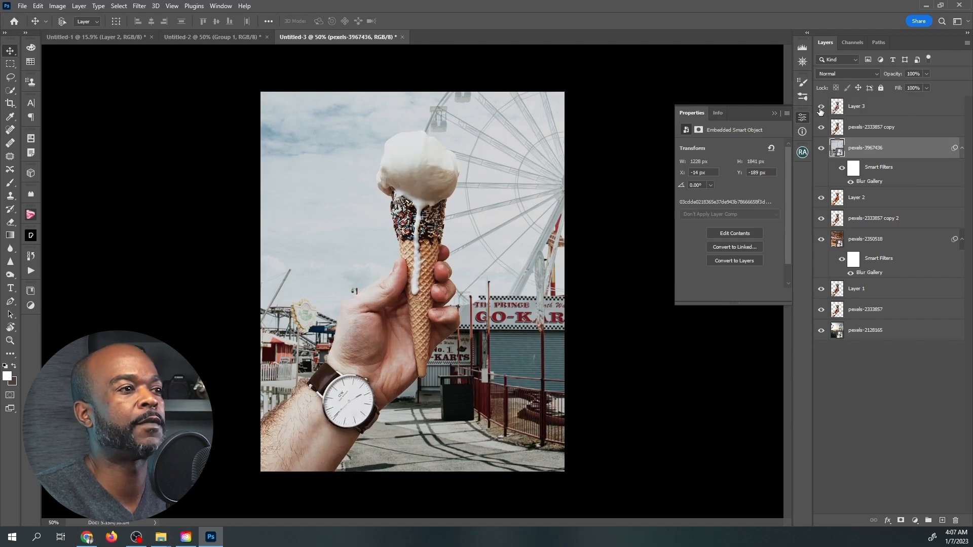
pyautogui.click(821, 107)
pyautogui.click(821, 108)
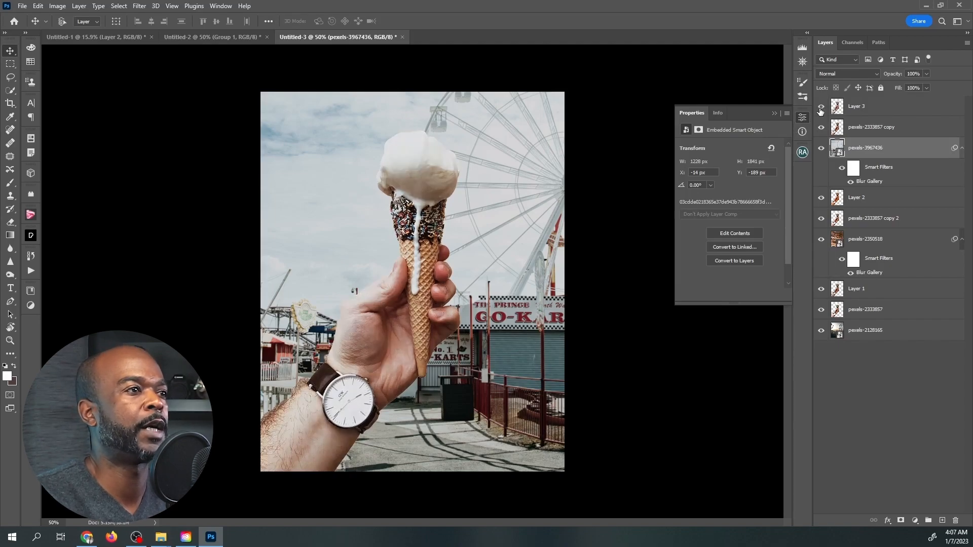